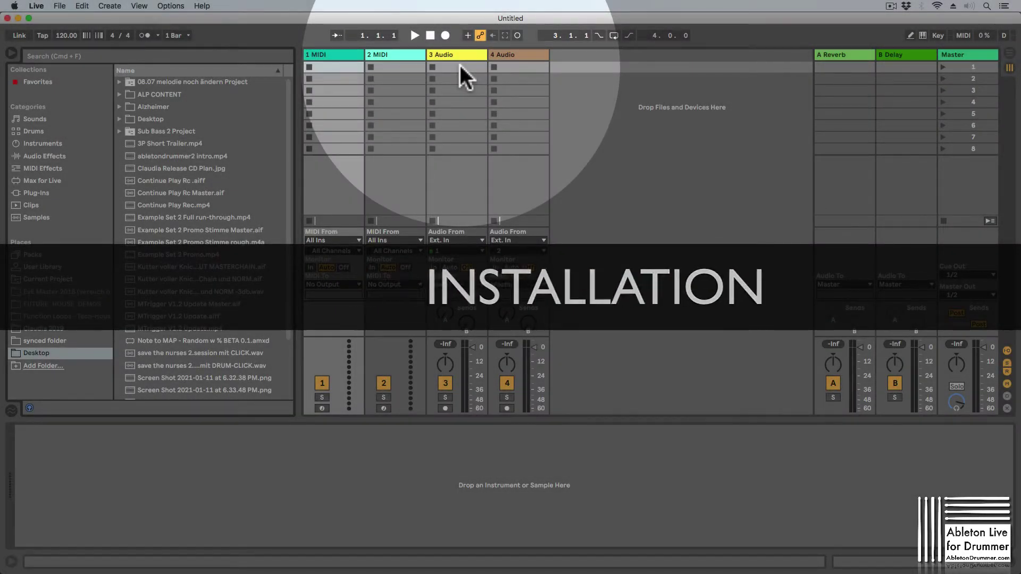
# Step: Install the downloaded 3P Editor V2 Routing and Presets 1-10.alp pack into the Desktop's ALP CONTENT folder
pyautogui.press('super+Tab')
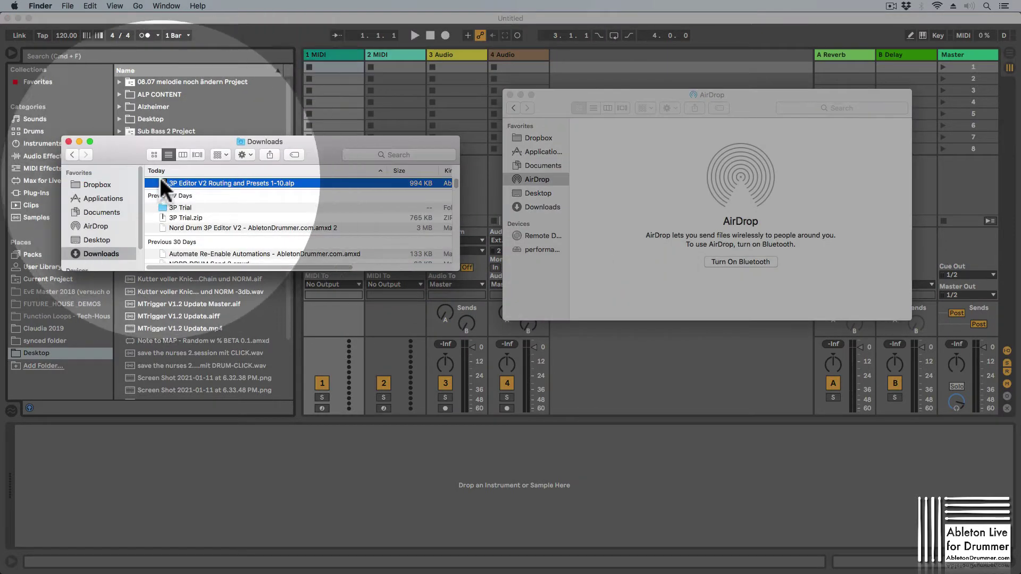
pyautogui.moveTo(162, 180); pyautogui.dragTo(429, 484)
pyautogui.moveTo(487, 286); pyautogui.dragTo(443, 209)
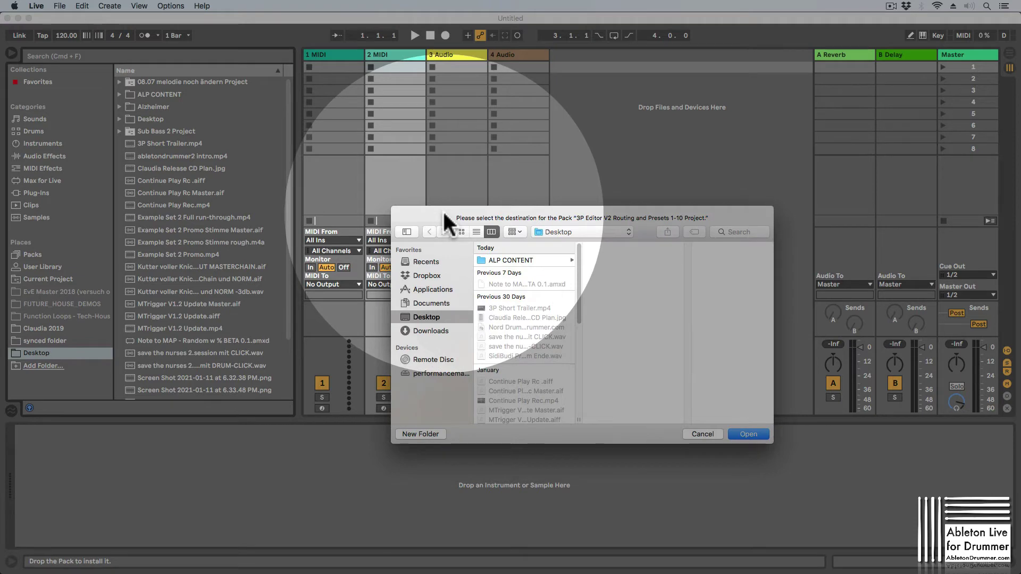
pyautogui.click(516, 259)
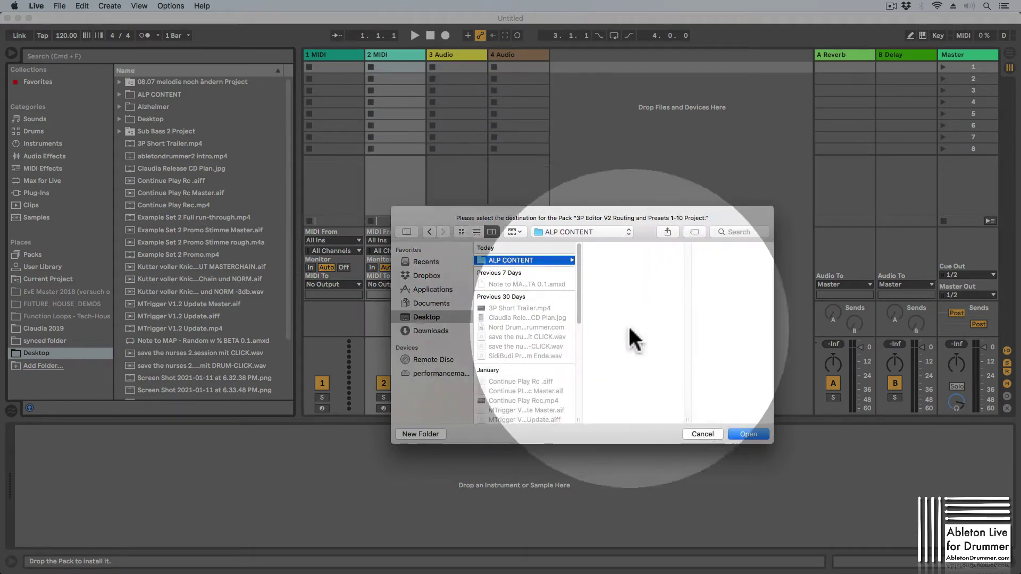
pyautogui.click(749, 434)
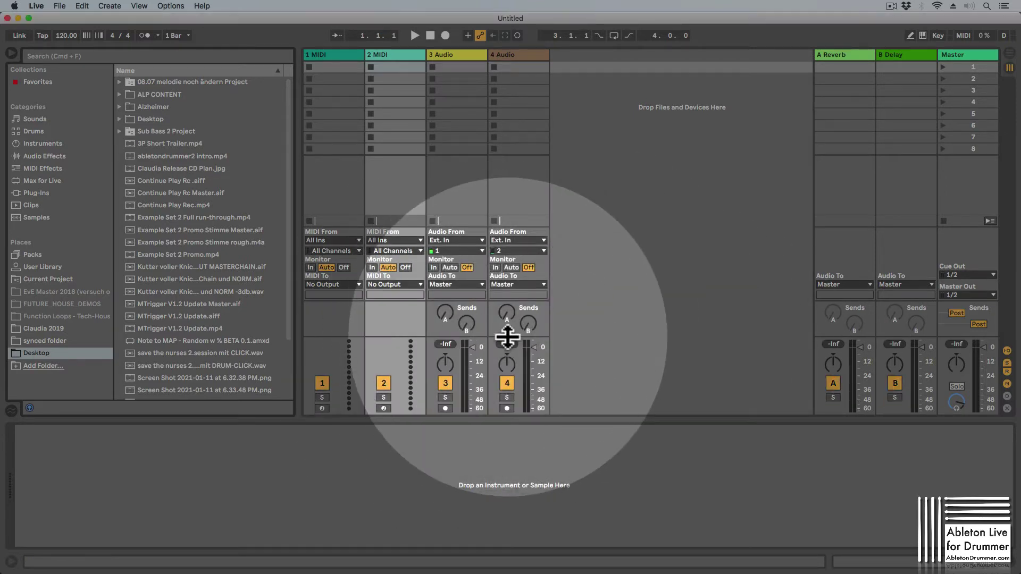
# Step: Add the Desktop's ALP CONTENT folder to the browser's Places
pyautogui.click(42, 367)
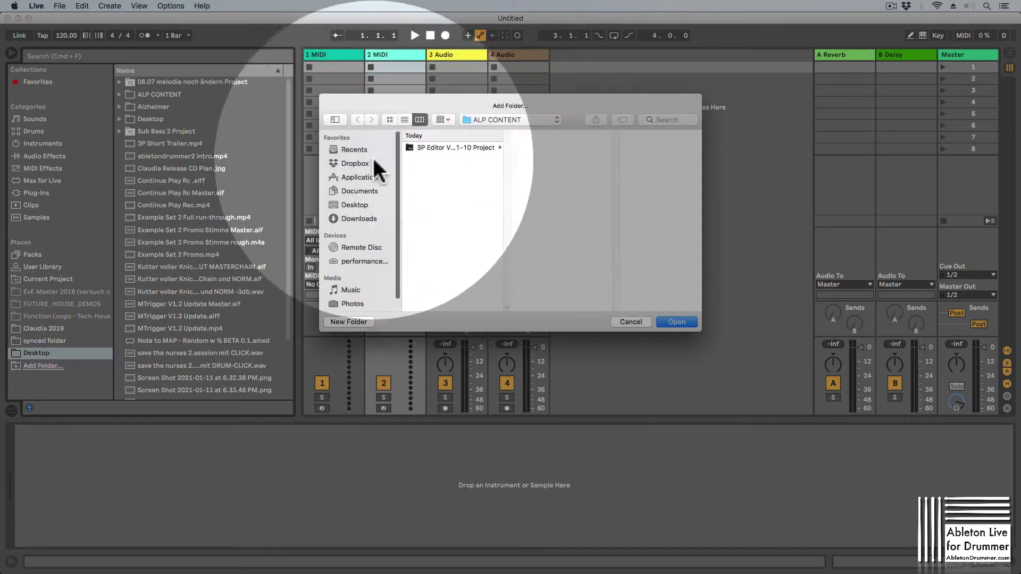
pyautogui.click(359, 205)
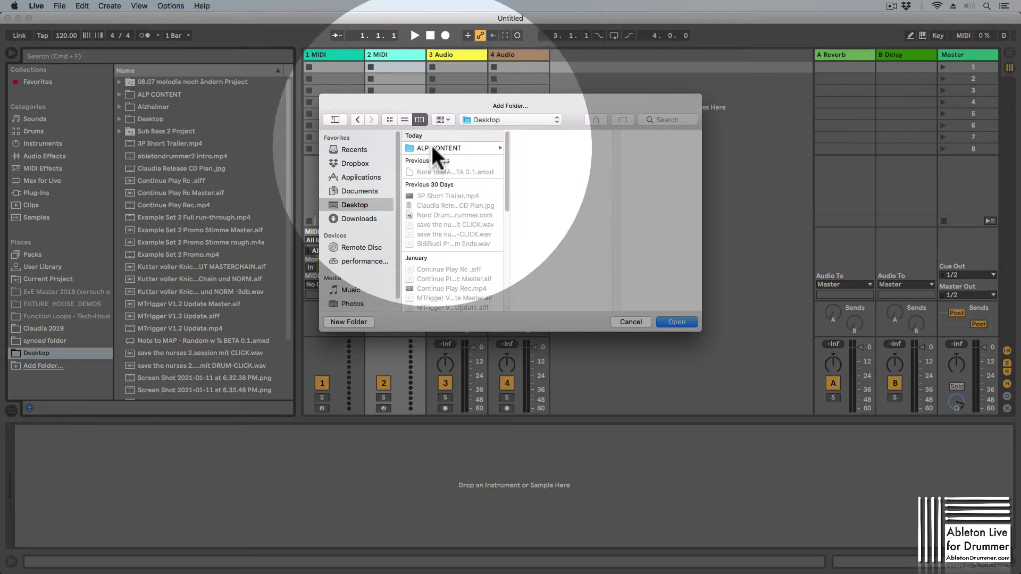
pyautogui.click(433, 148)
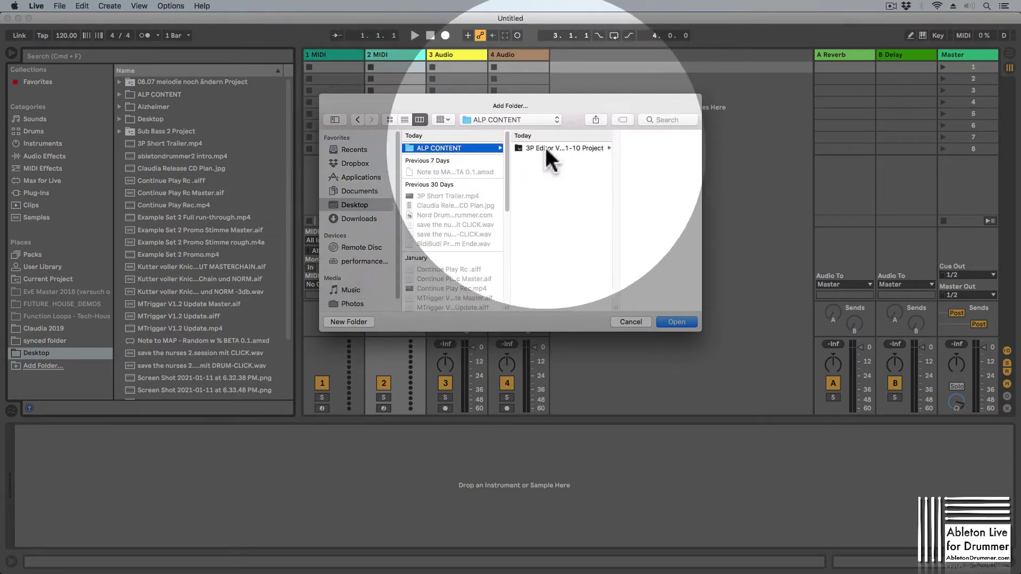
pyautogui.click(676, 321)
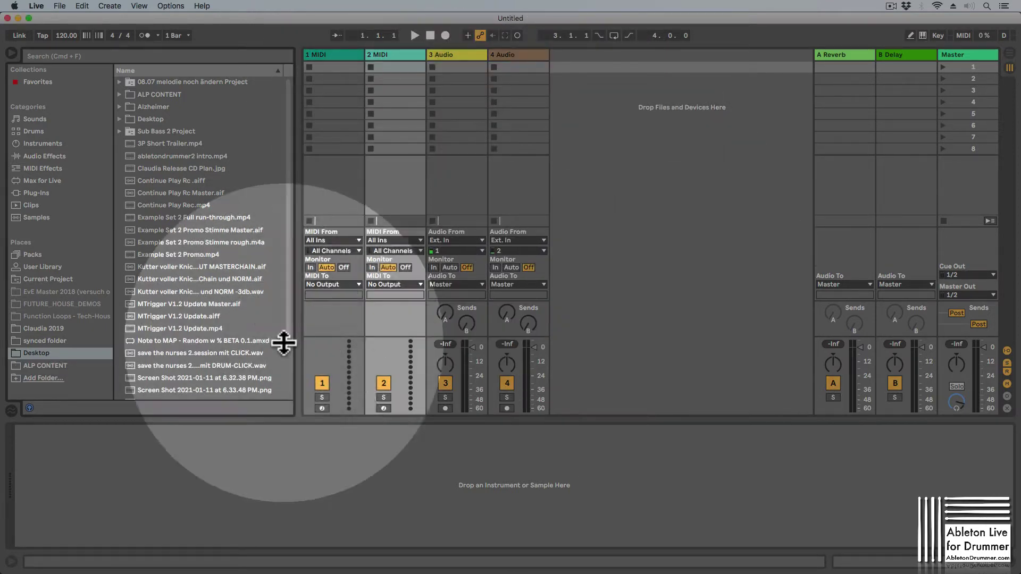
# Step: Examine the installed 3P Editor project in ALP CONTENT, including its imported Max MIDI effects and the tracks inside its Live set
pyautogui.click(39, 365)
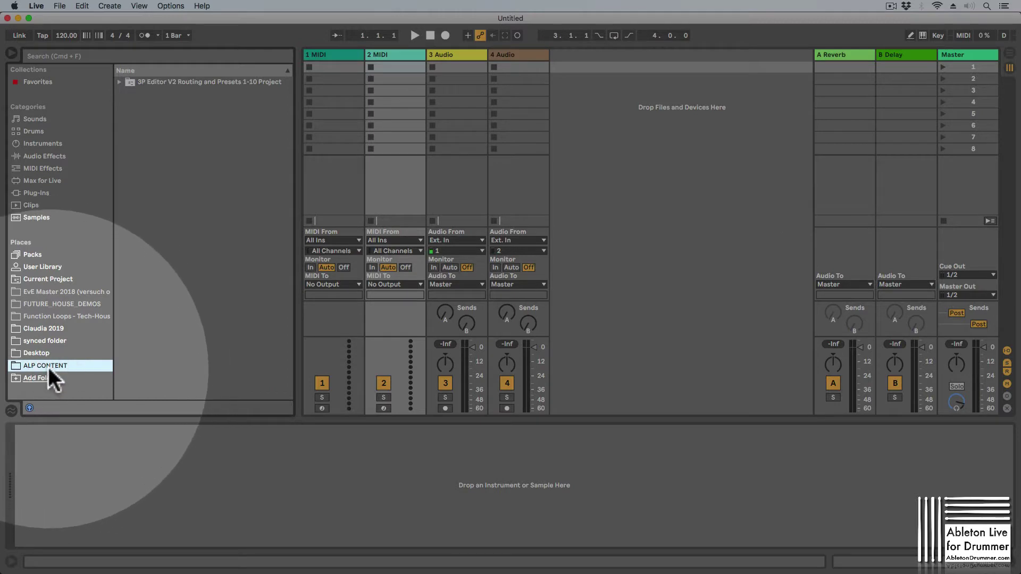
pyautogui.click(119, 81)
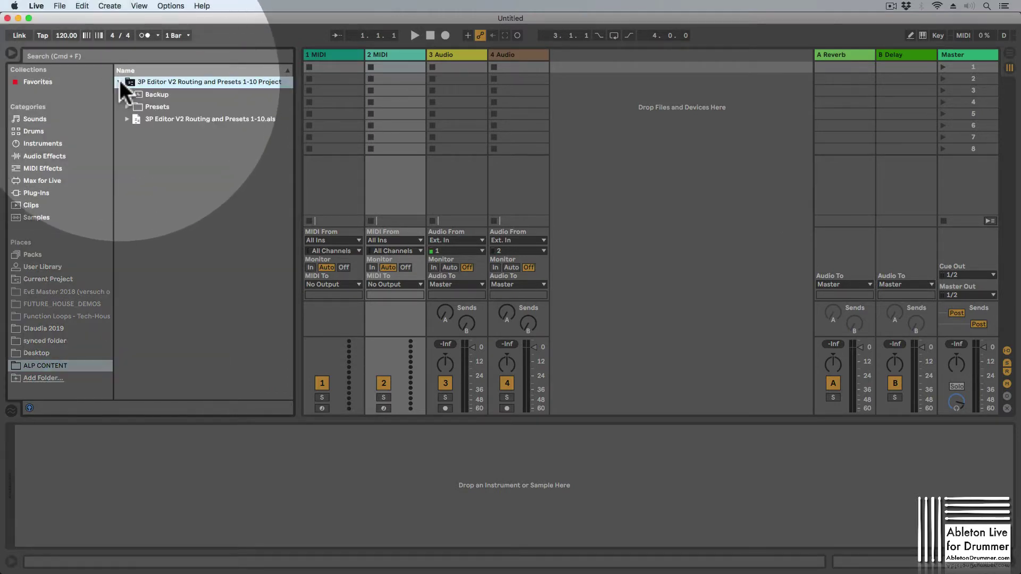
pyautogui.click(127, 107)
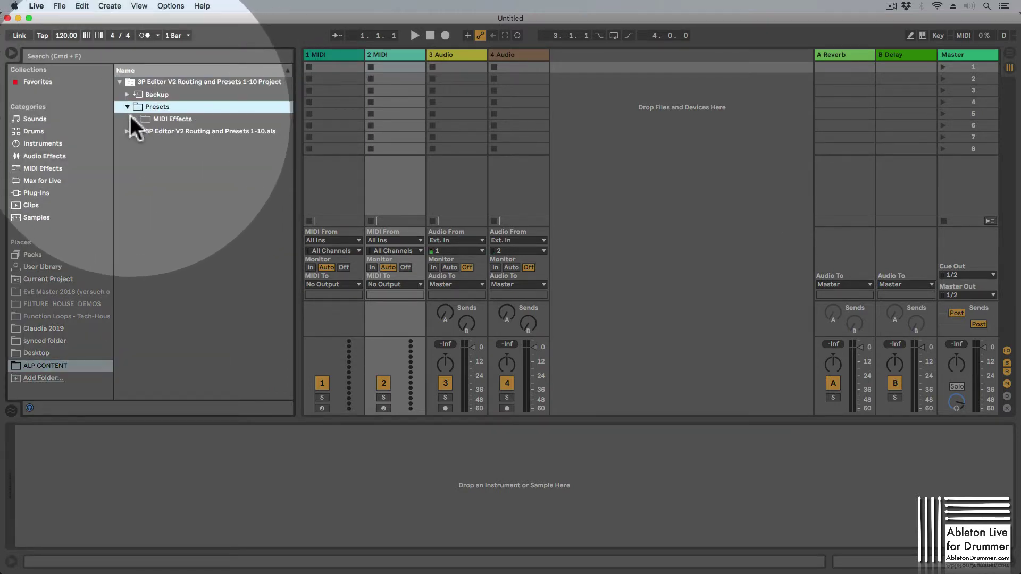
pyautogui.click(134, 118)
pyautogui.click(143, 130)
pyautogui.click(150, 143)
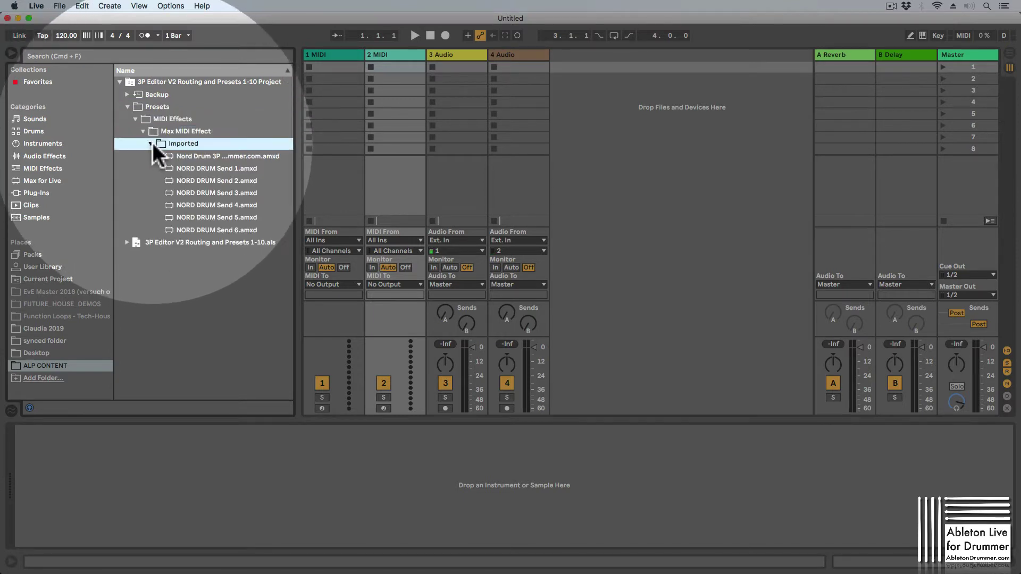
pyautogui.click(127, 242)
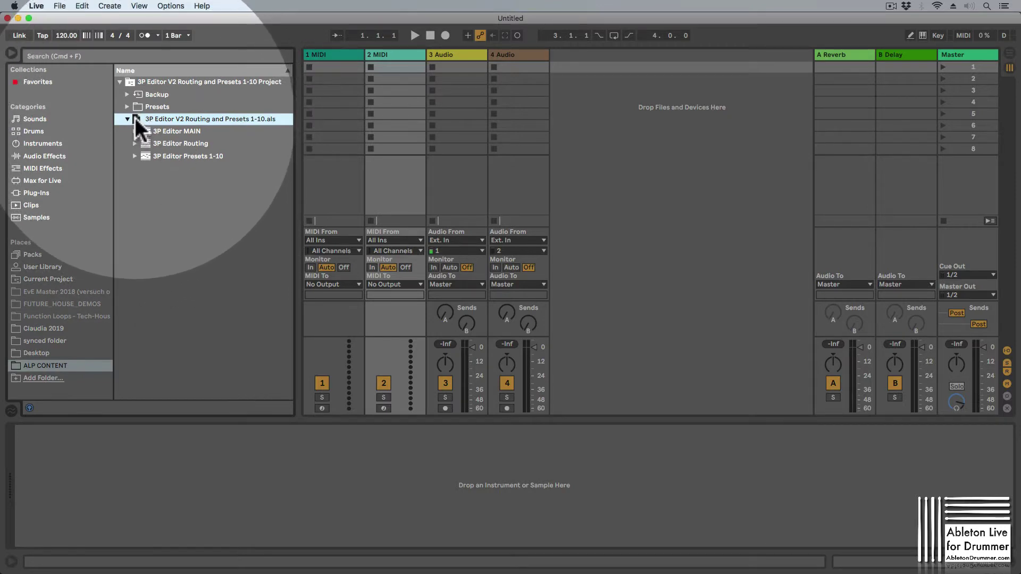
pyautogui.click(170, 153)
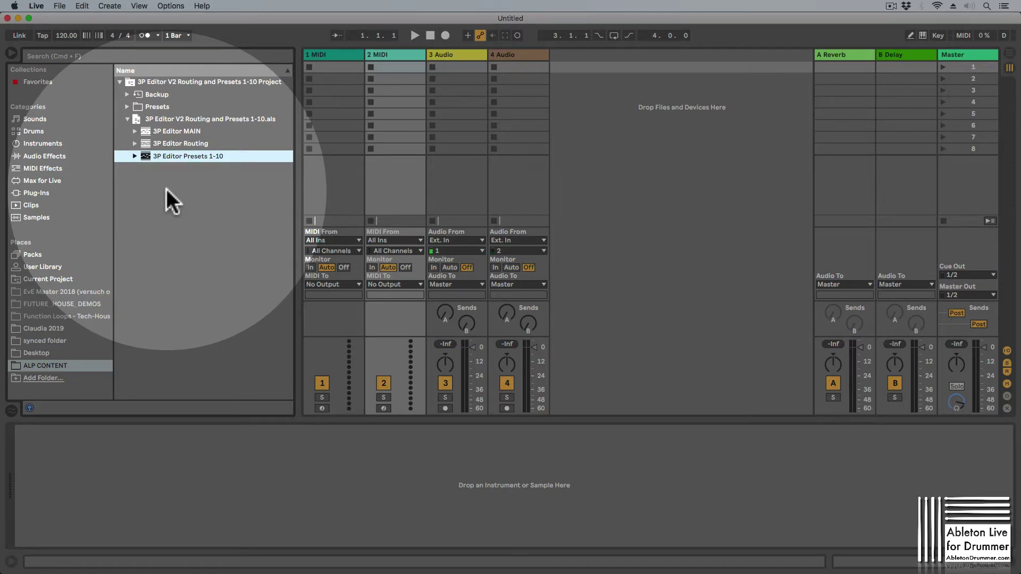
# Step: Create a new folder named "3P Editor All" in the User Library
pyautogui.click(41, 267)
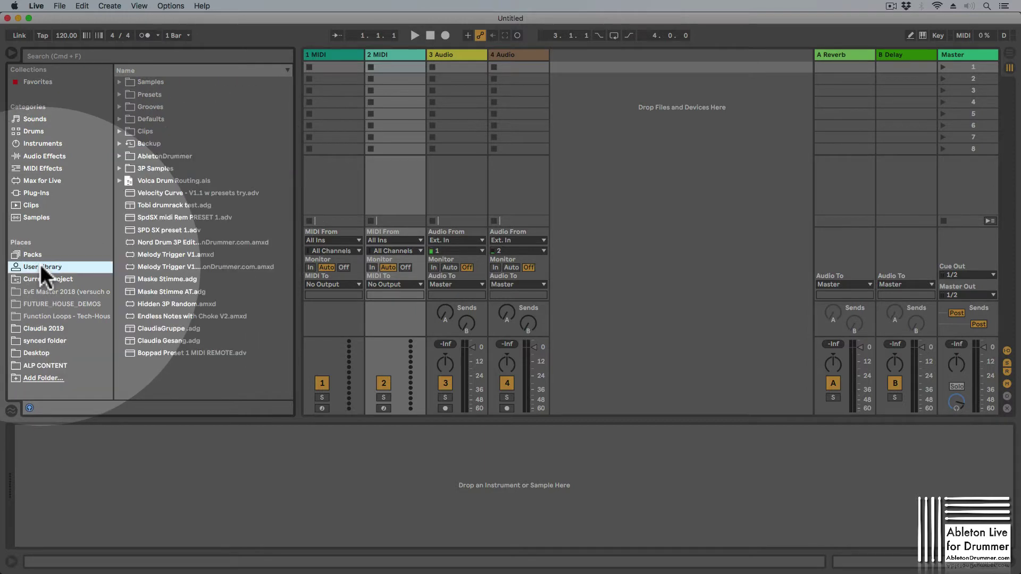
pyautogui.rightClick(168, 377)
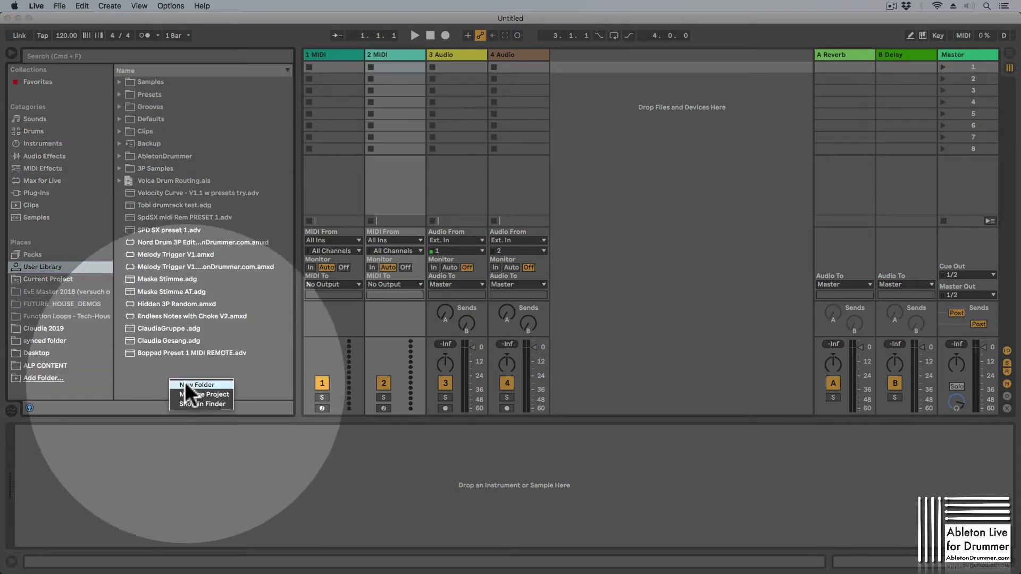
pyautogui.click(186, 383)
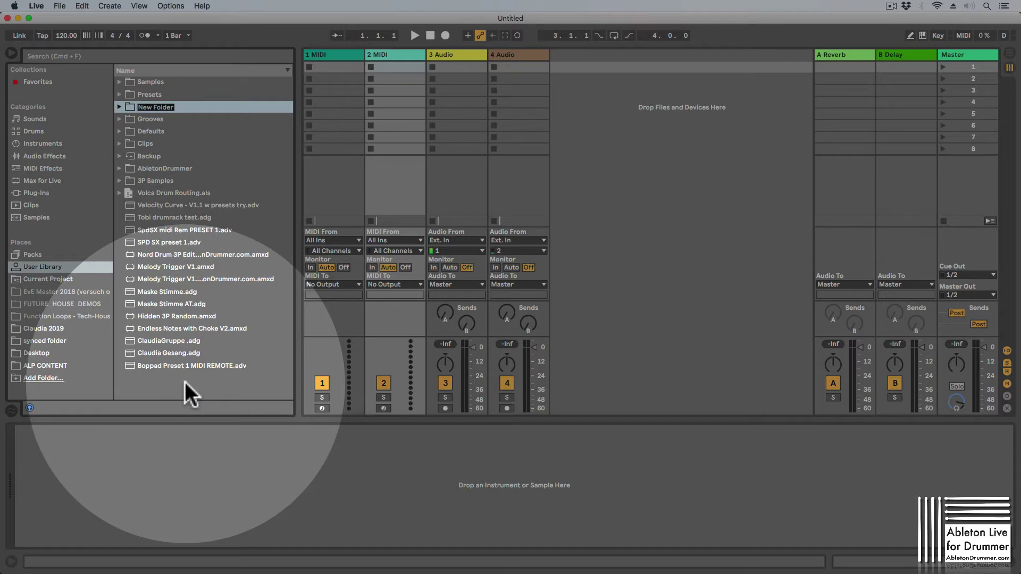
pyautogui.write('3P Editopr A')
pyautogui.write('ll')
pyautogui.press('Left')
pyautogui.press('Left')
pyautogui.press('Left')
pyautogui.press('Left')
pyautogui.press('Left')
pyautogui.press('BackSpace')
pyautogui.press('Return')
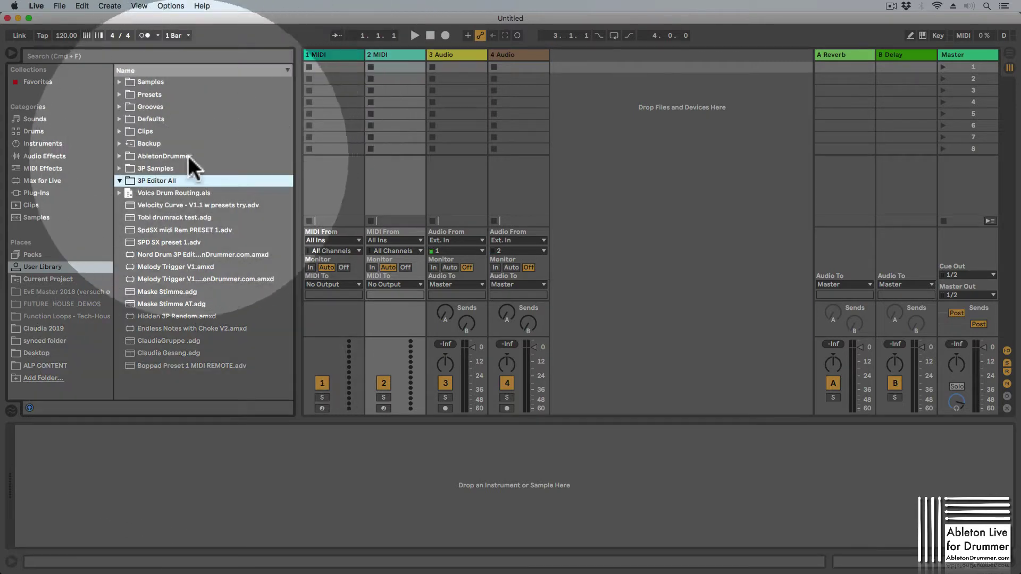
# Step: Create a subfolder named "3P Editor M4L devices" inside the 3P Editor All folder
pyautogui.rightClick(155, 180)
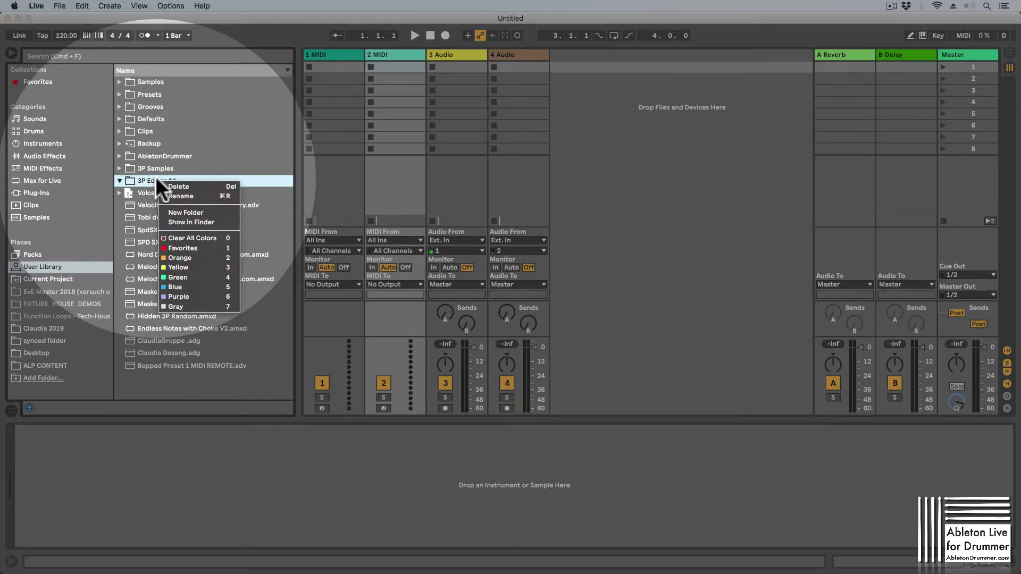
pyautogui.click(184, 212)
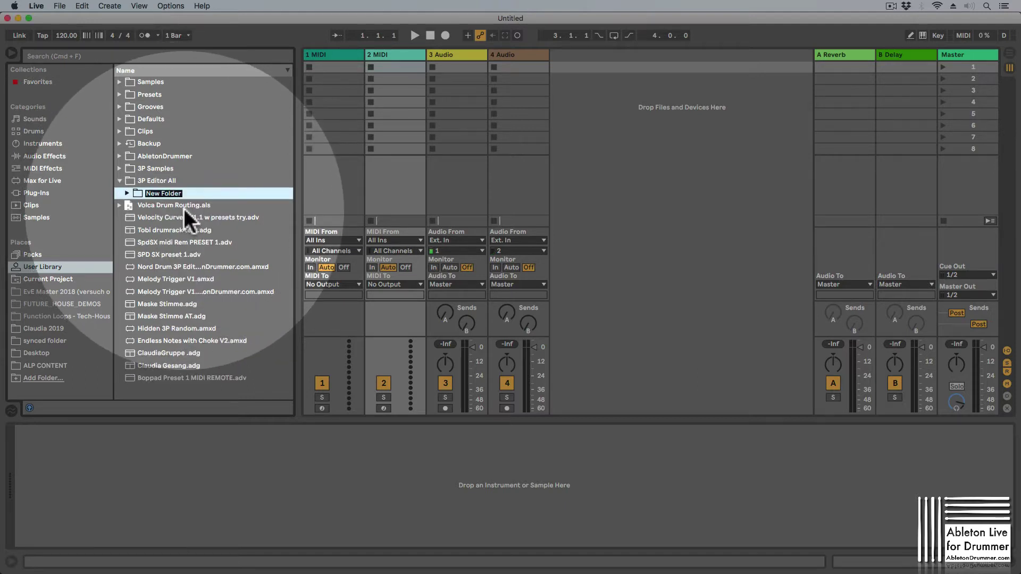
pyautogui.write('3P Editor M4L devices')
pyautogui.press('Return')
pyautogui.click(186, 191)
# Step: Create a subfolder named "Presets" inside the 3P Editor All folder
pyautogui.rightClick(167, 180)
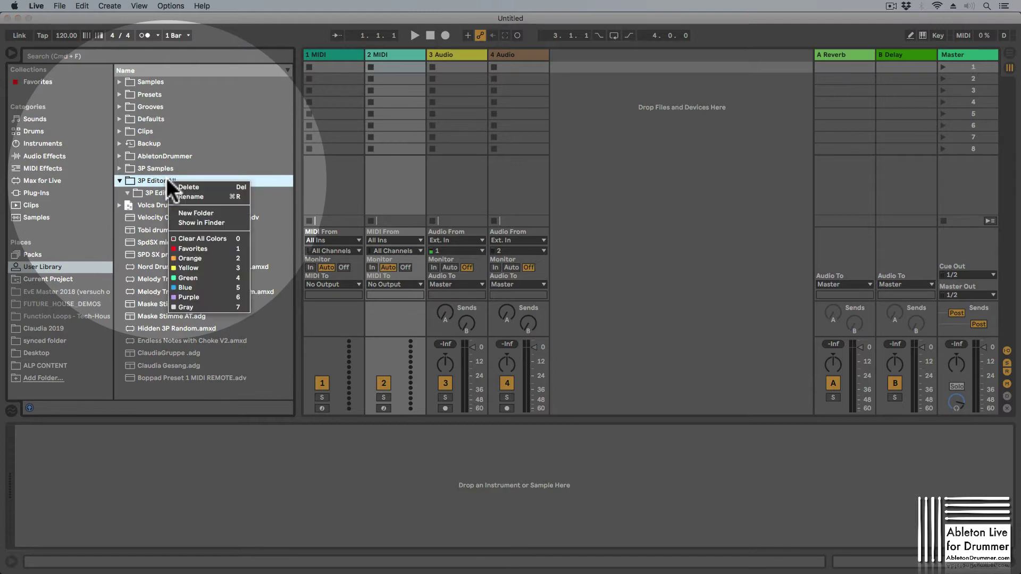
pyautogui.click(221, 212)
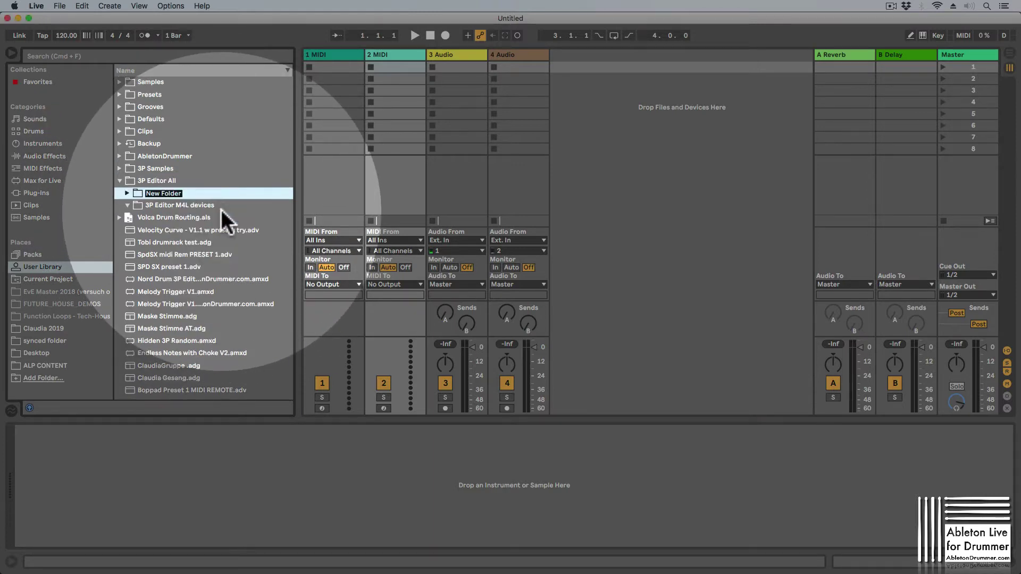
pyautogui.write('Presets')
pyautogui.press('Return')
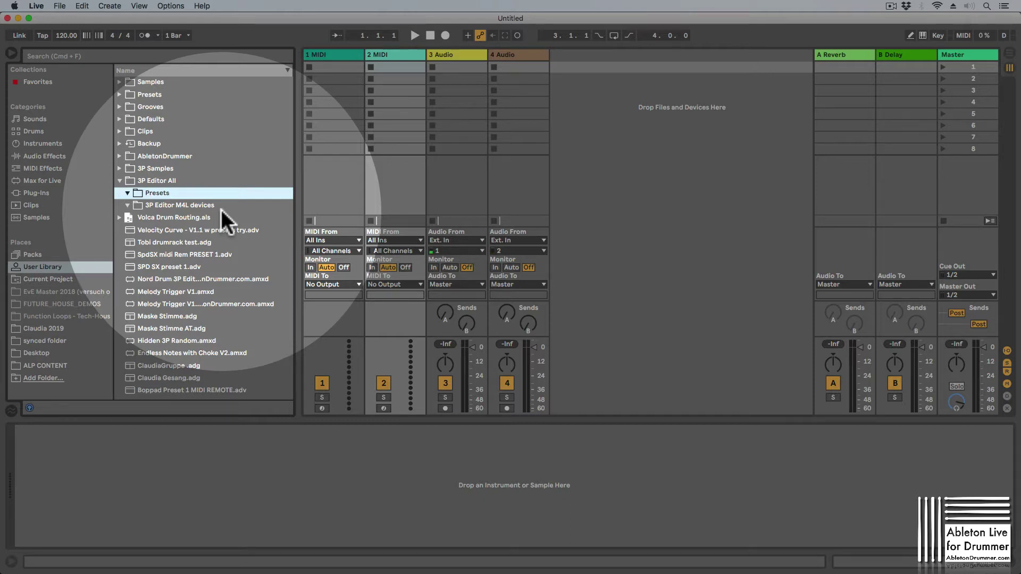
pyautogui.click(164, 193)
pyautogui.rightClick(164, 192)
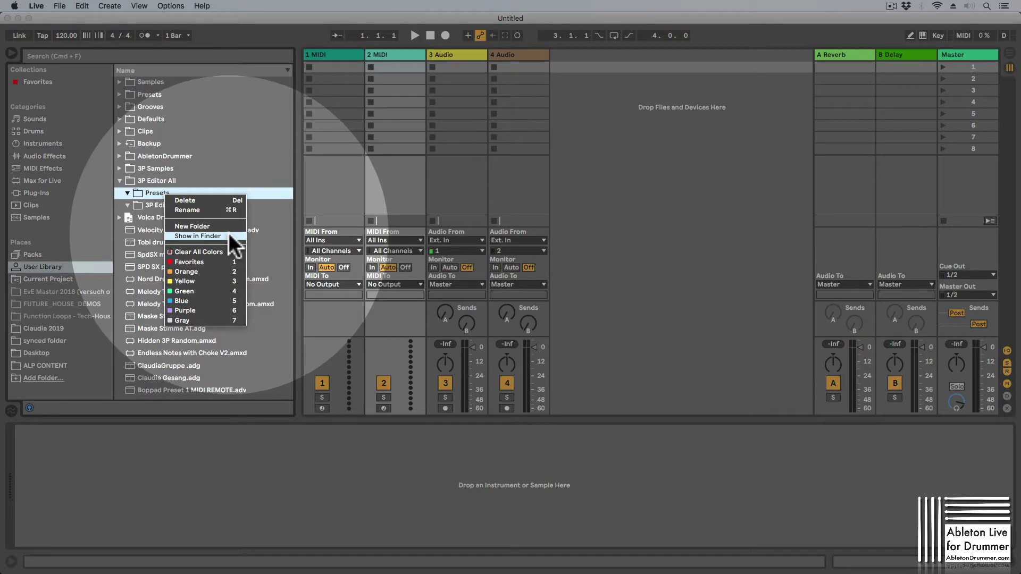
pyautogui.click(160, 181)
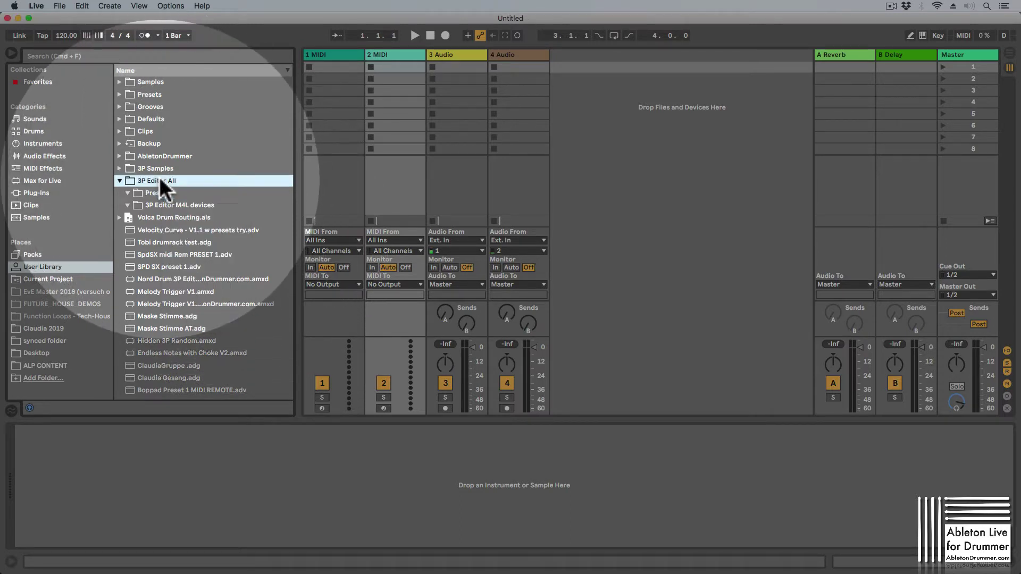
# Step: Create a subfolder named "Routing Preset" inside the 3P Editor All folder
pyautogui.rightClick(161, 179)
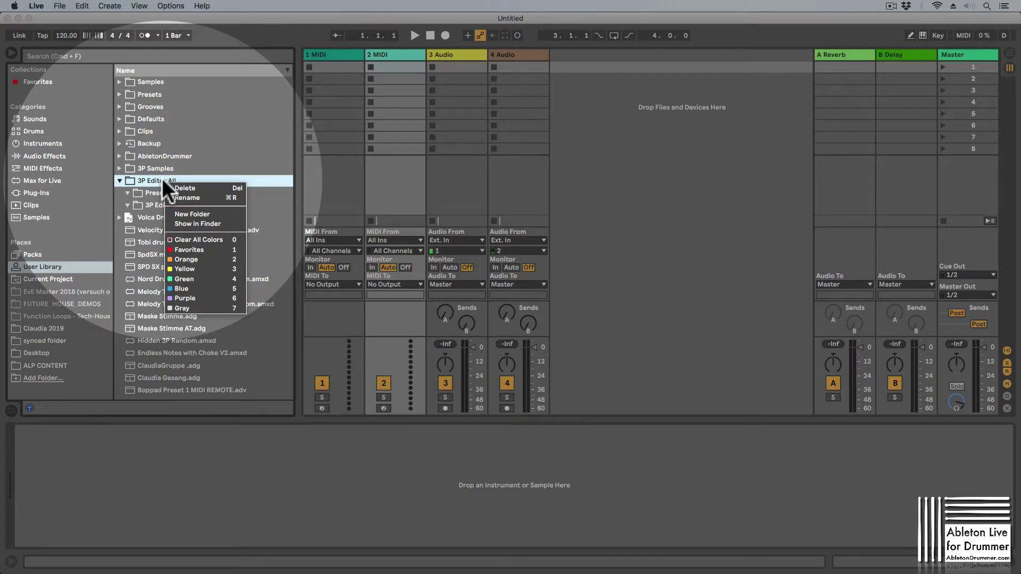
pyautogui.click(195, 214)
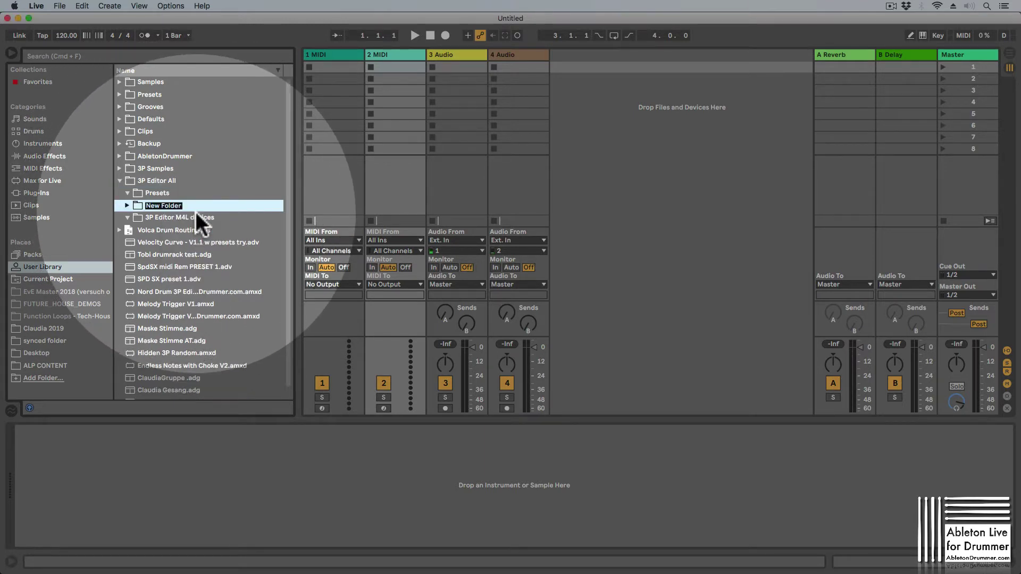
pyautogui.write('Routing Preset')
pyautogui.press('Return')
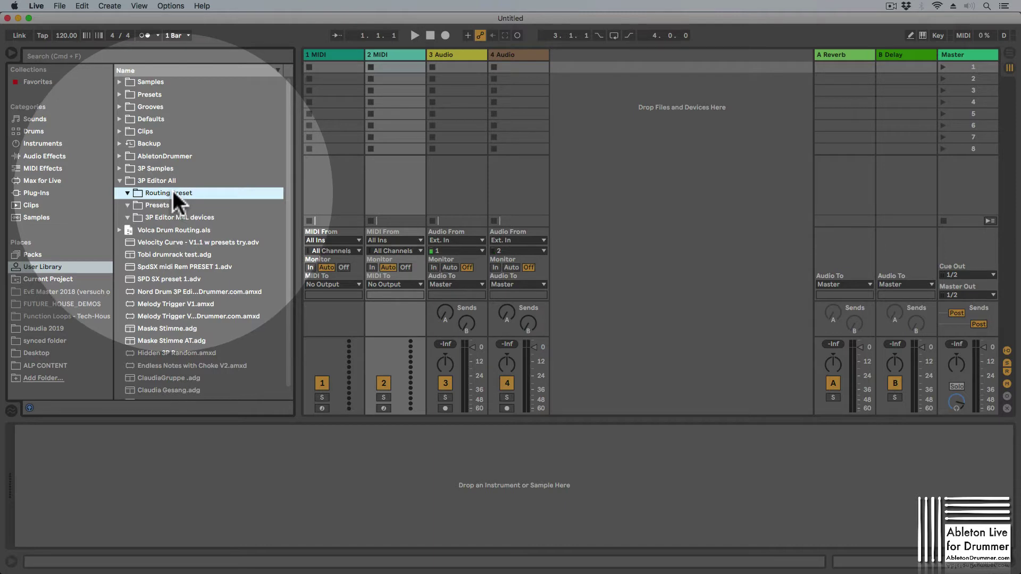
# Step: Switch to Finder and open the 3P Editor V2 Routing and Presets 1-10 Project folder inside ALP CONTENT on the Desktop
pyautogui.click(127, 216)
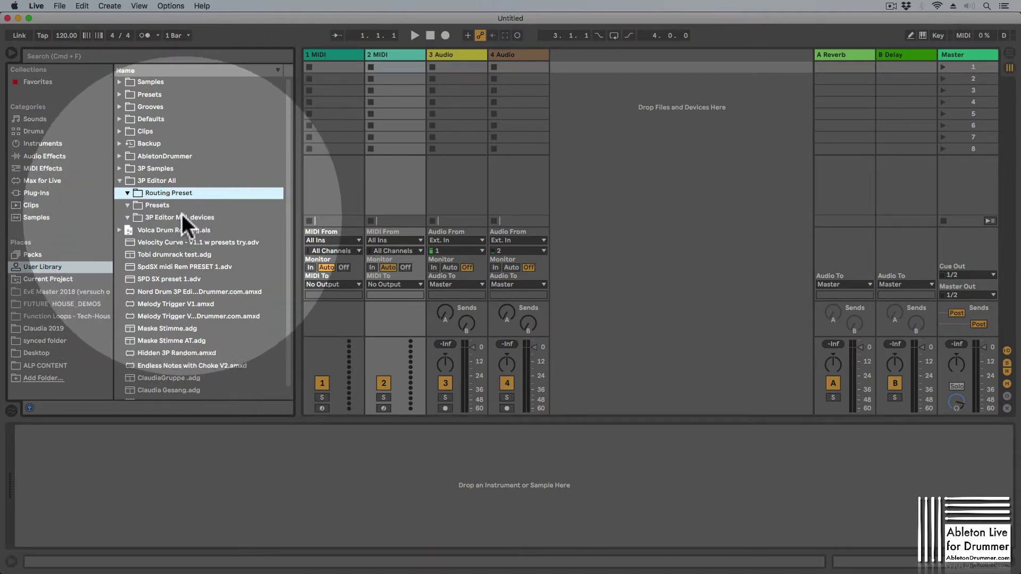
pyautogui.press('super+Tab')
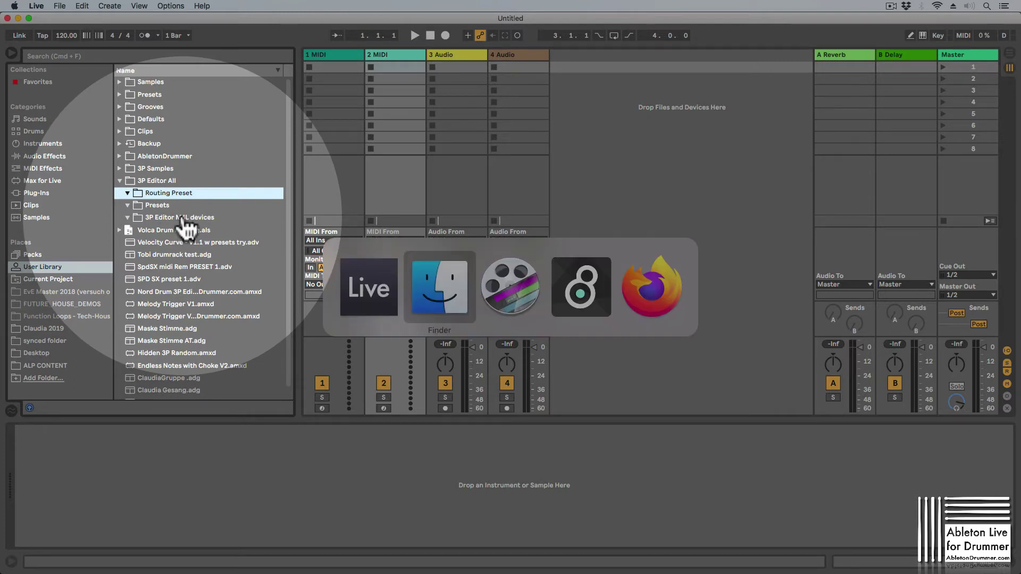
pyautogui.moveTo(170, 140); pyautogui.dragTo(570, 84)
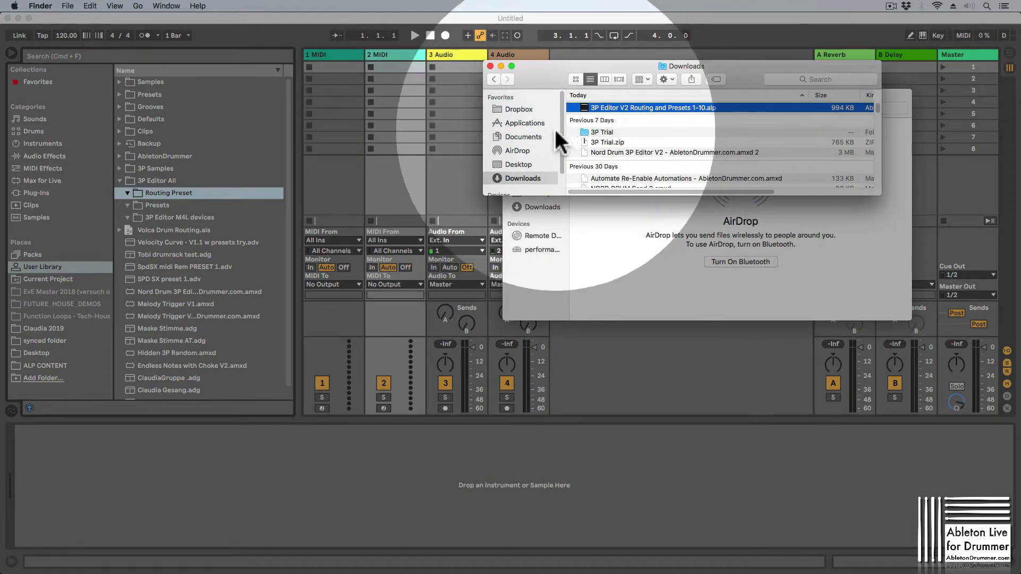
pyautogui.click(525, 163)
pyautogui.click(613, 106)
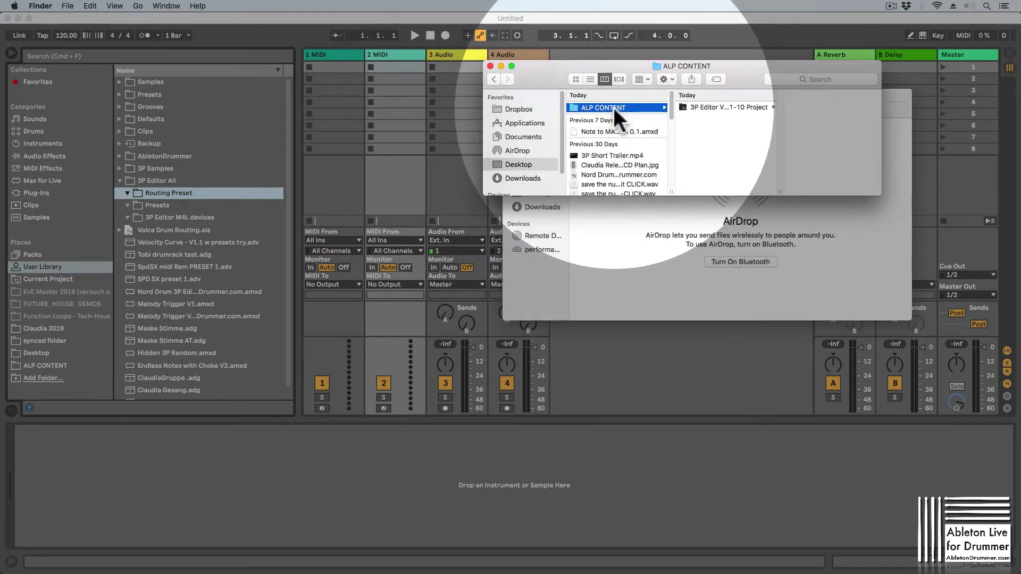
pyautogui.click(704, 106)
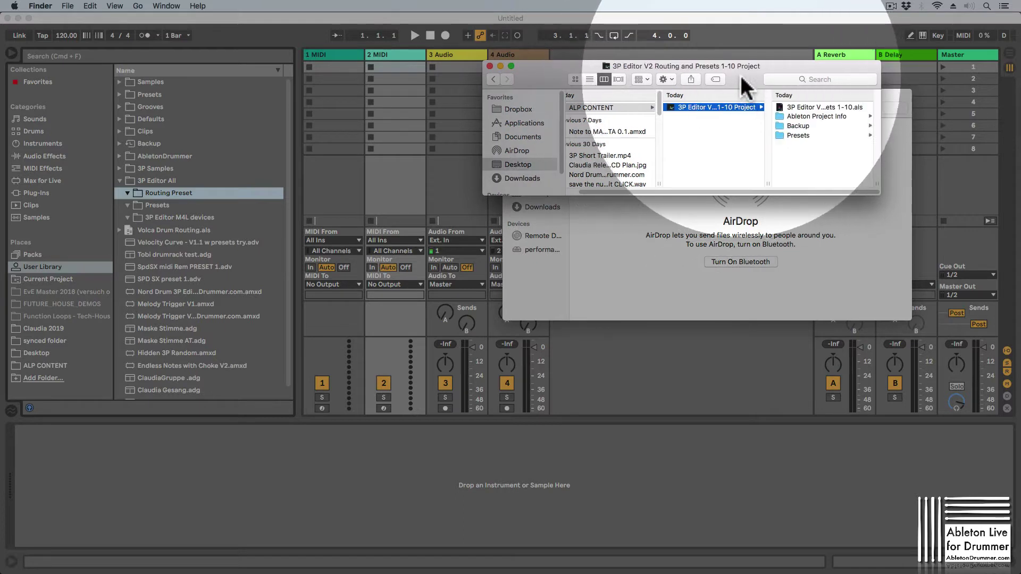
# Step: Enlarge the Finder window and open the project's Presets > MIDI Effects > Max MIDI Effect > Imported folder, showing the full file names
pyautogui.moveTo(741, 75); pyautogui.dragTo(550, 58)
pyautogui.moveTo(722, 203); pyautogui.dragTo(849, 282)
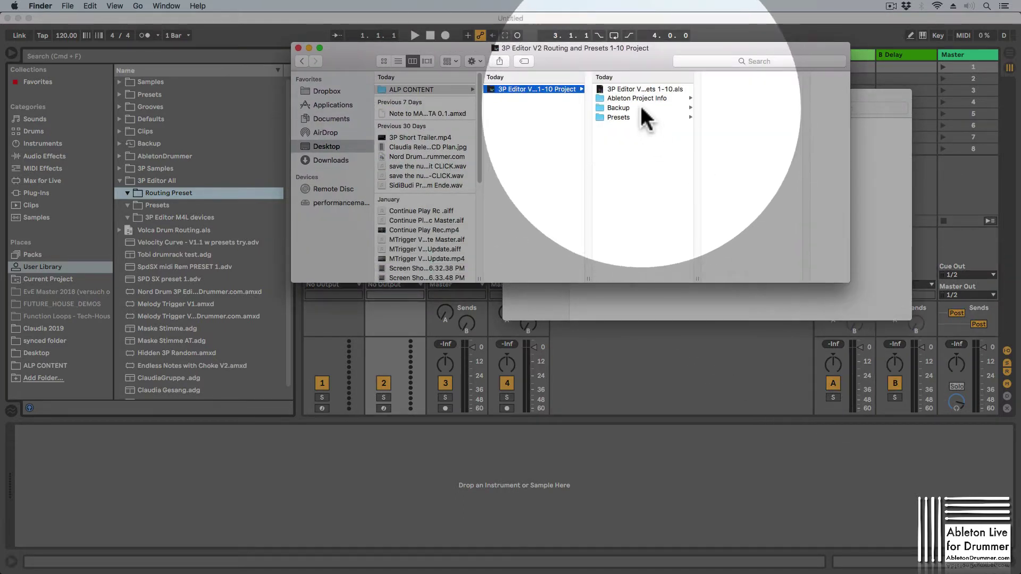
pyautogui.click(632, 116)
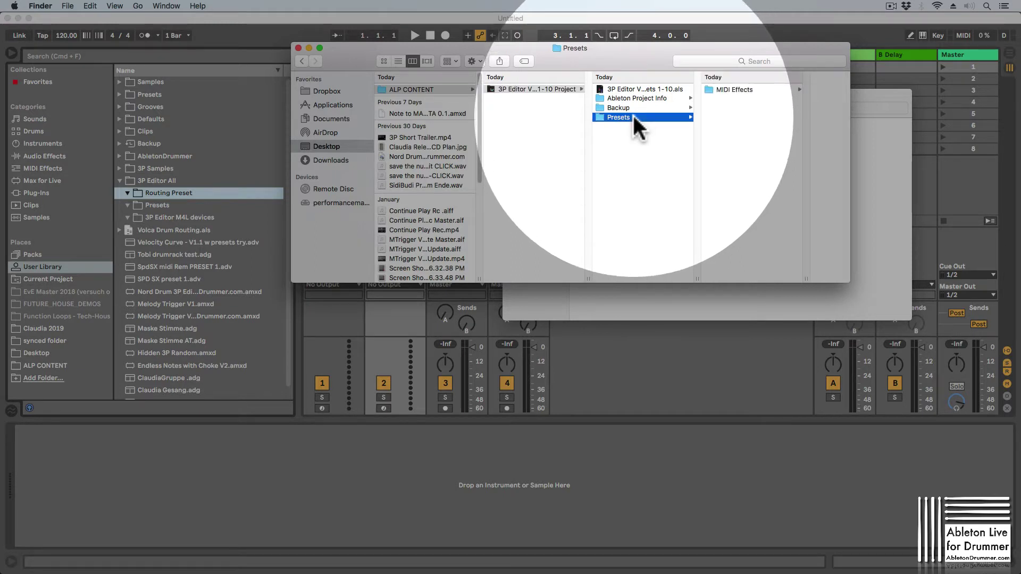
pyautogui.click(744, 89)
pyautogui.click(767, 88)
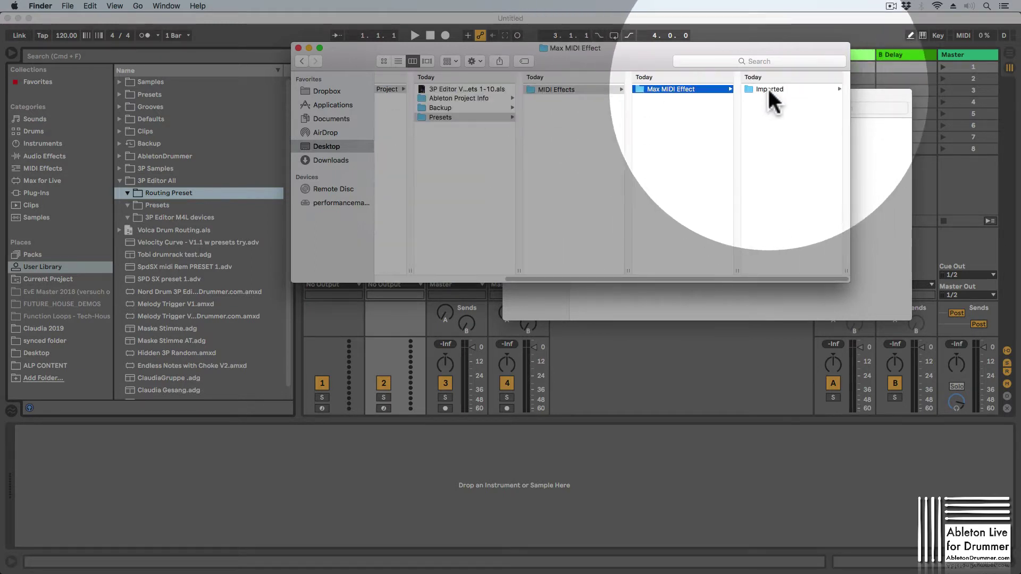
pyautogui.click(773, 87)
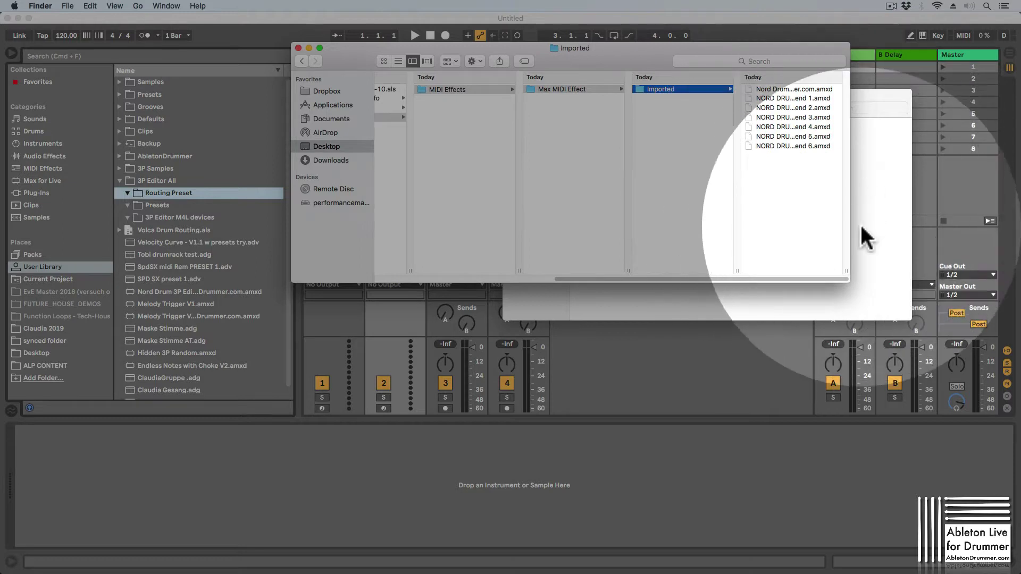
pyautogui.moveTo(737, 269); pyautogui.dragTo(610, 268)
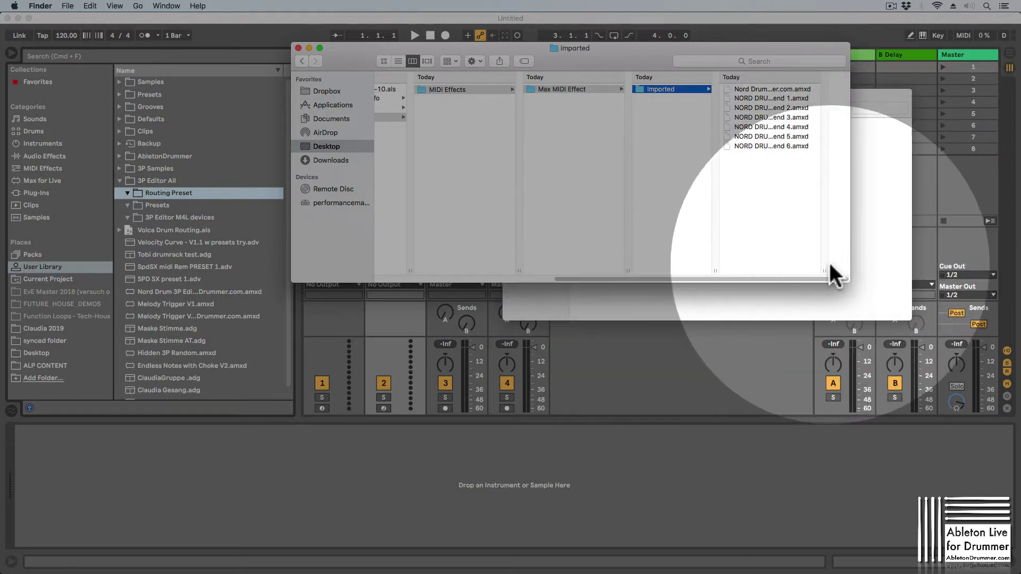
pyautogui.moveTo(849, 269); pyautogui.dragTo(954, 272)
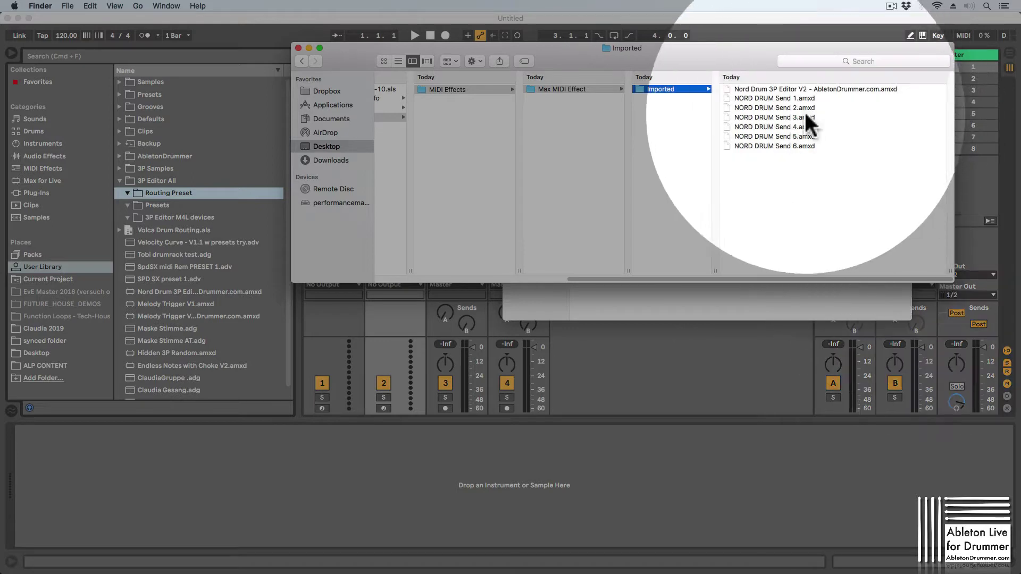
# Step: Copy the Nord Drum 3P Editor V2 device and NORD DRUM Send 1 to 6 into Live's 3P Editor M4L devices folder
pyautogui.click(777, 89)
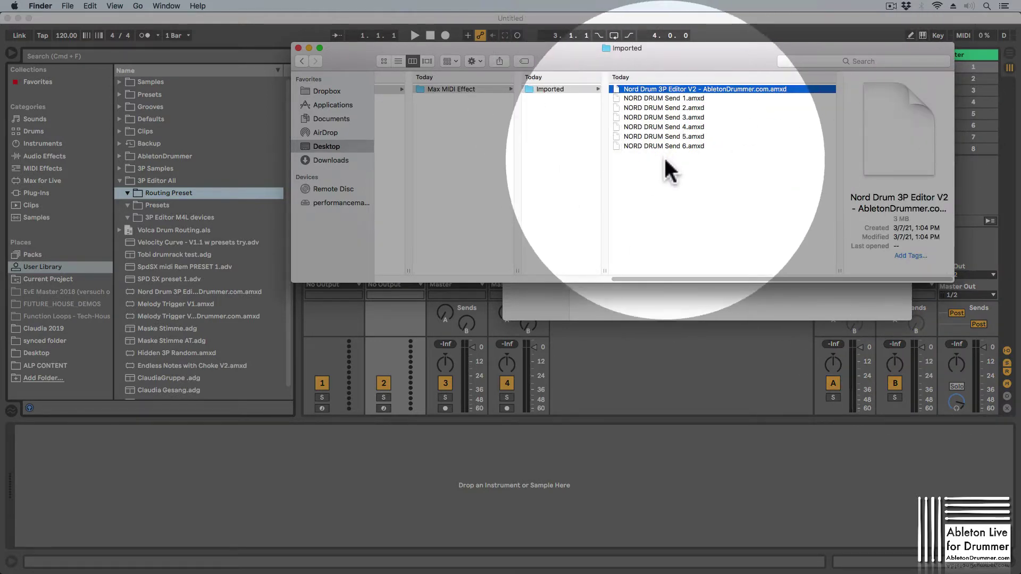
pyautogui.moveTo(663, 155); pyautogui.dragTo(659, 88)
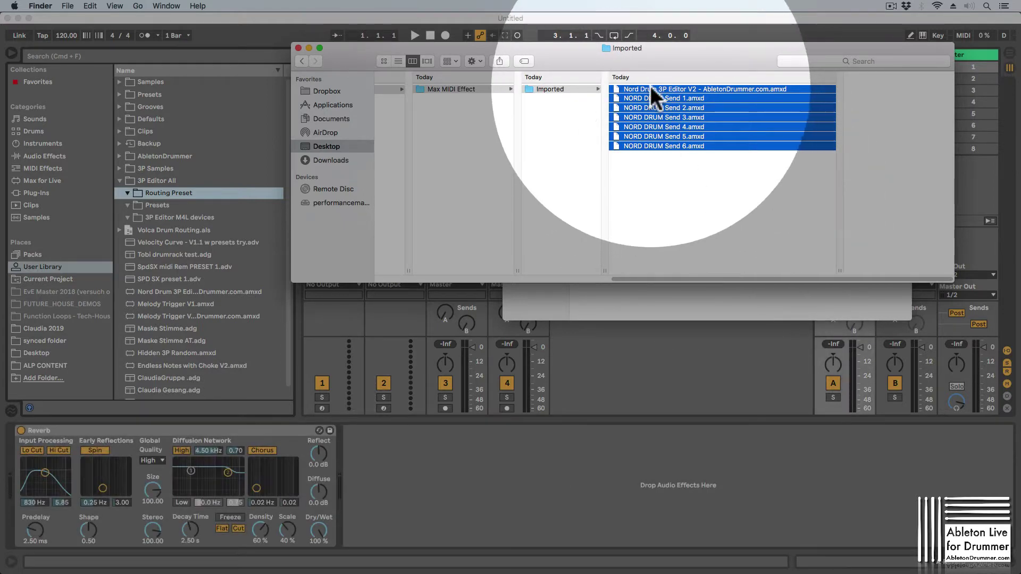
pyautogui.click(679, 208)
pyautogui.moveTo(679, 207); pyautogui.dragTo(169, 224)
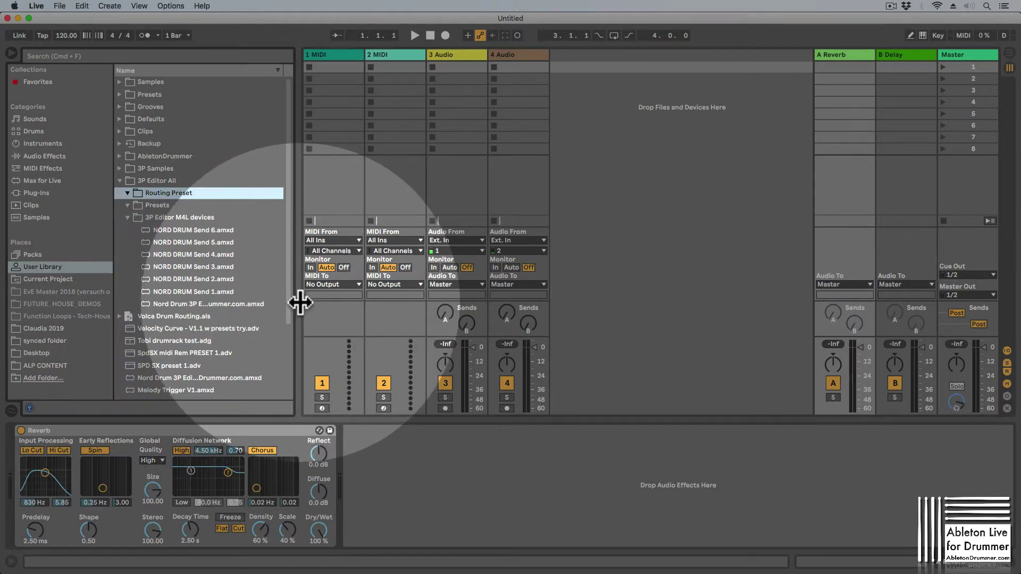
# Step: Widen Live's browser and collapse the 3P Editor M4L devices and Routing Preset folders
pyautogui.moveTo(298, 303); pyautogui.dragTo(349, 303)
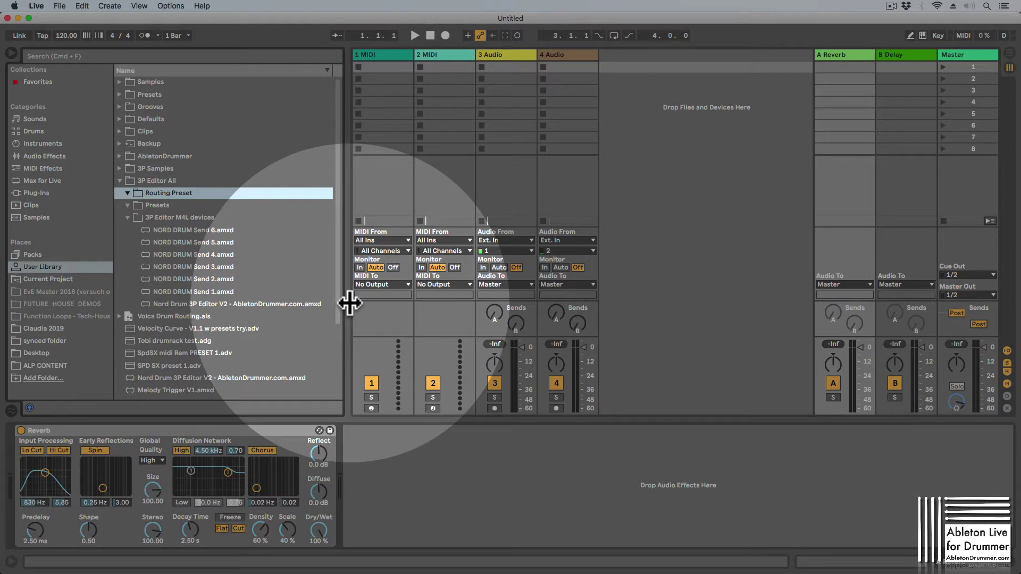
pyautogui.click(125, 217)
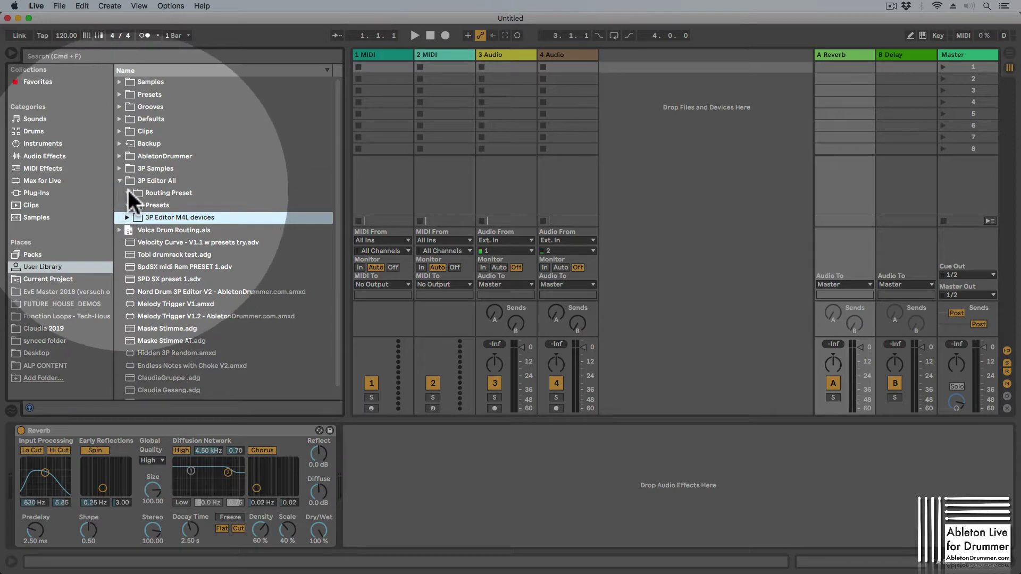
pyautogui.click(128, 192)
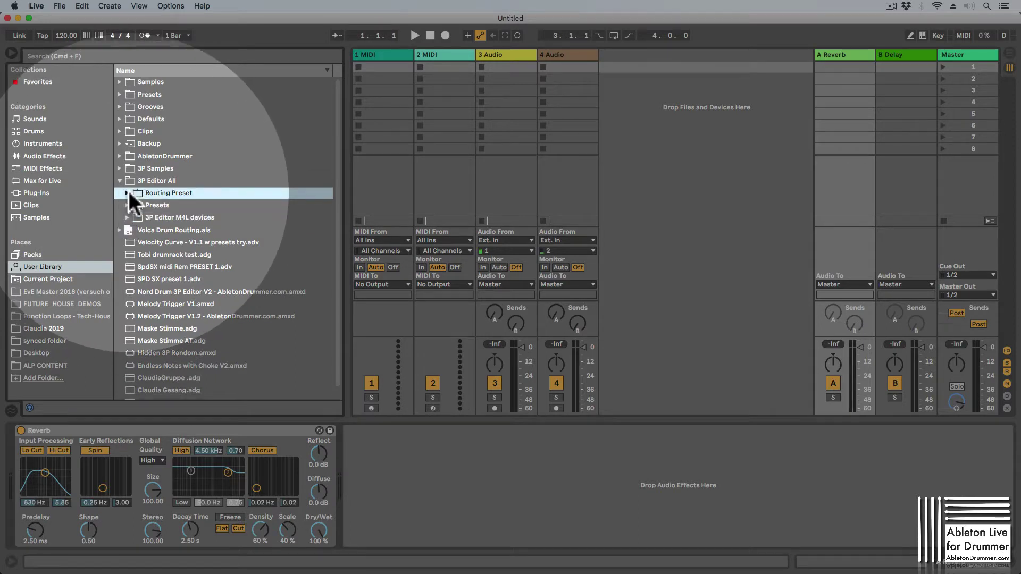
# Step: Switch to Finder and open the Live Set 3P Editor V2 Routing and Presets 1-10.als from the project folder
pyautogui.press('super+Tab')
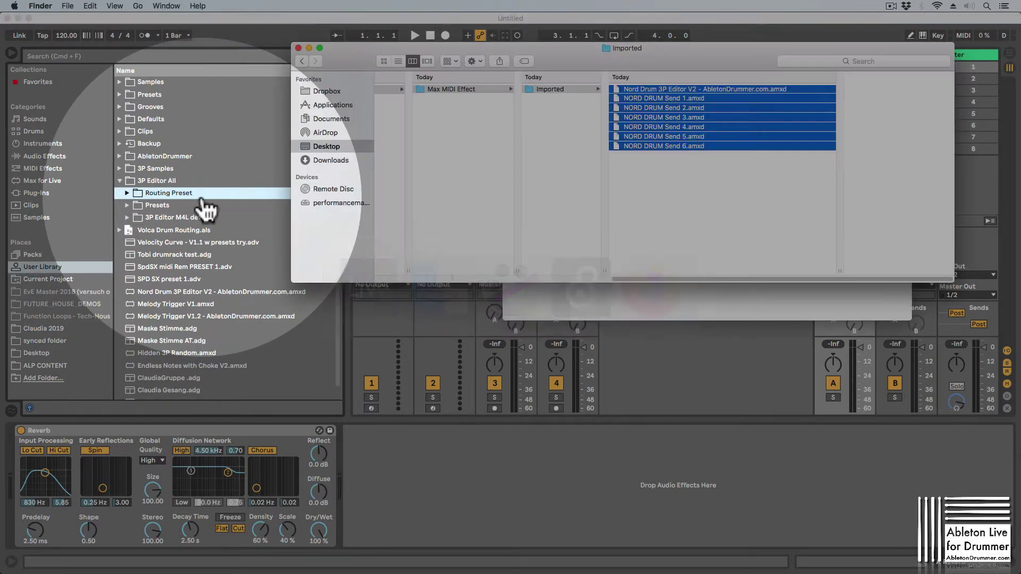
pyautogui.moveTo(675, 276); pyautogui.dragTo(422, 296)
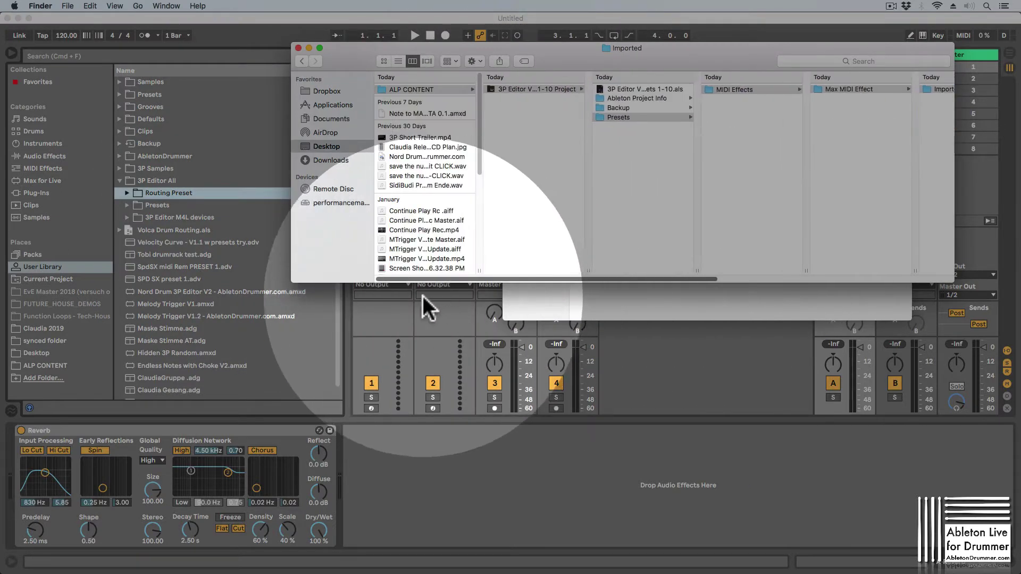
pyautogui.click(632, 89)
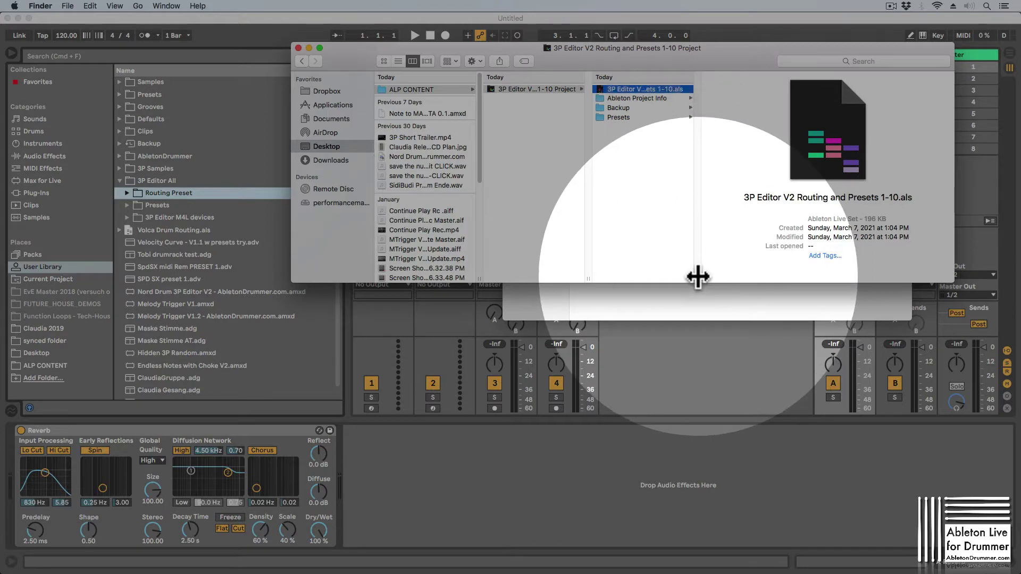
pyautogui.doubleClick(670, 88)
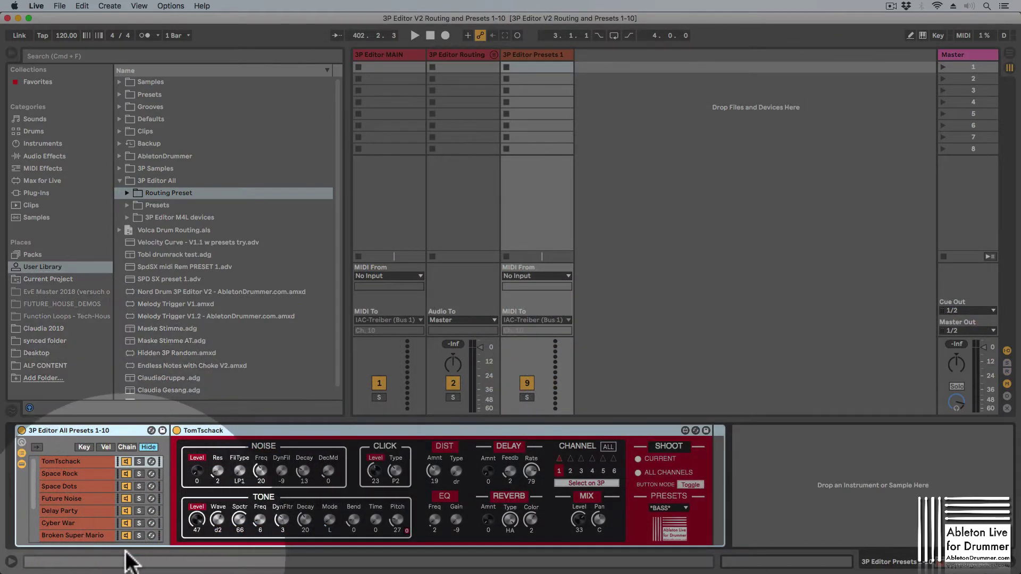
# Step: Look through the preset chains of the 3P Editor All Presets 1-10 rack, from TomTschack to Long Tone Noise
pyautogui.click(68, 462)
pyautogui.click(70, 474)
pyautogui.click(72, 486)
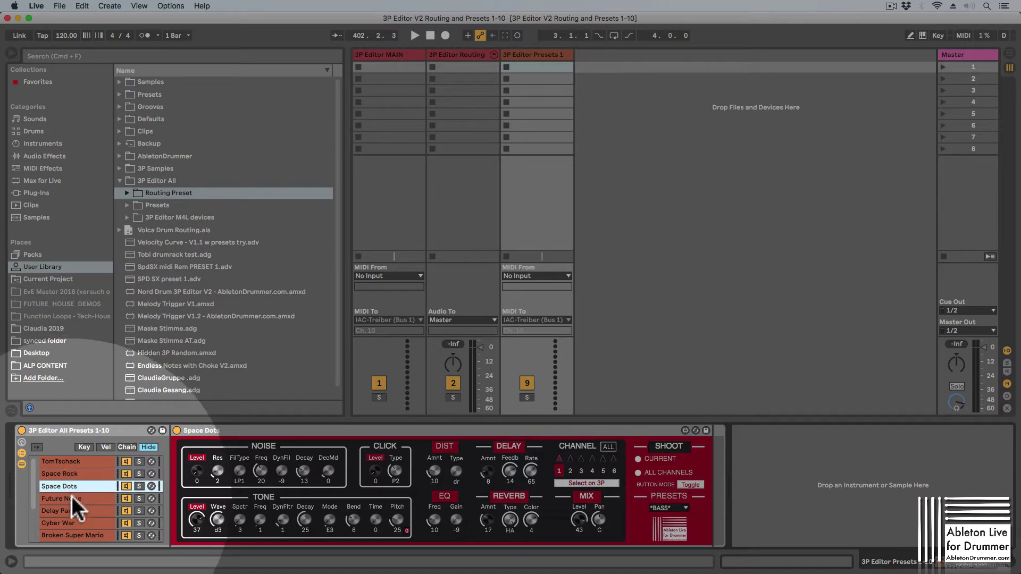
pyautogui.click(72, 498)
pyautogui.click(73, 510)
pyautogui.click(75, 522)
pyautogui.click(75, 535)
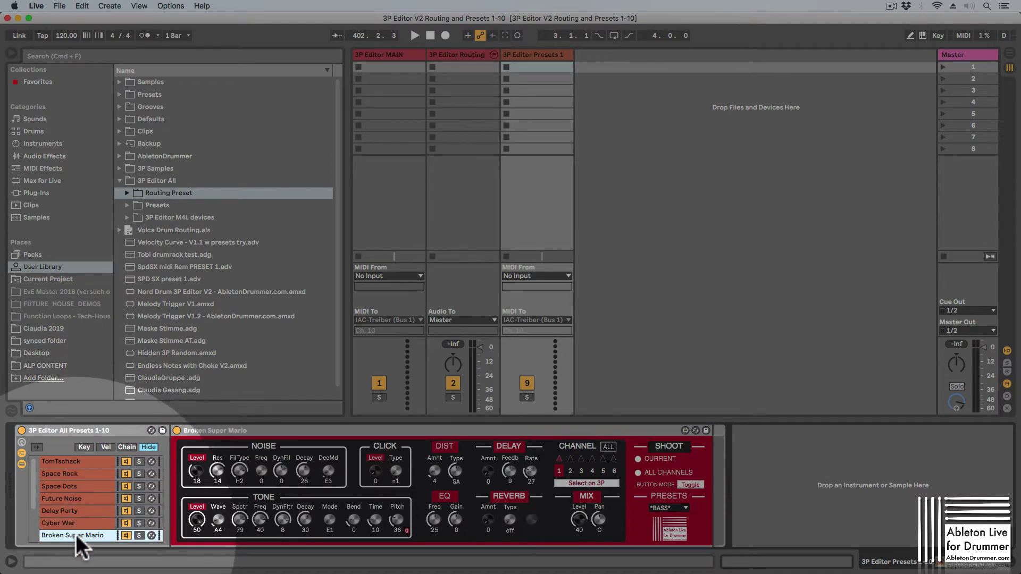
pyautogui.scroll(-2, 75, 534)
pyautogui.click(80, 499)
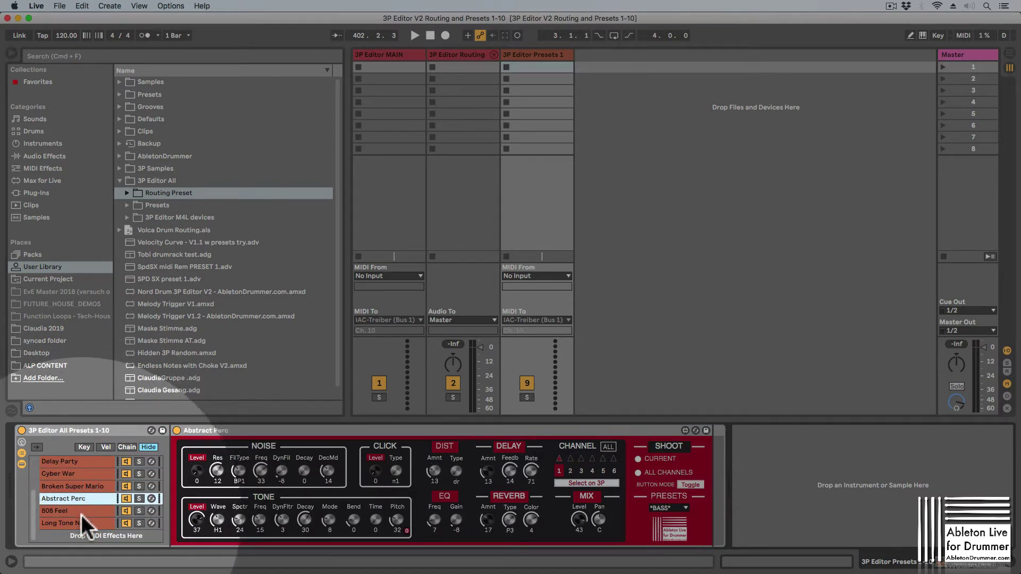
pyautogui.click(82, 514)
pyautogui.click(81, 521)
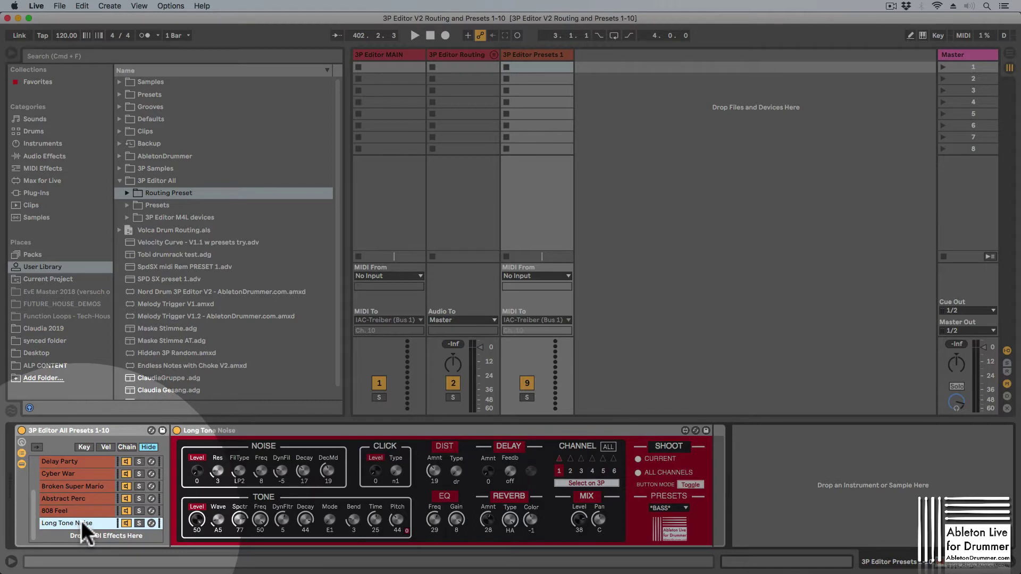
# Step: Save the 3P Editor All Presets 1-10 rack into the Presets subfolder of 3P Editor All, and collapse that subfolder
pyautogui.click(88, 429)
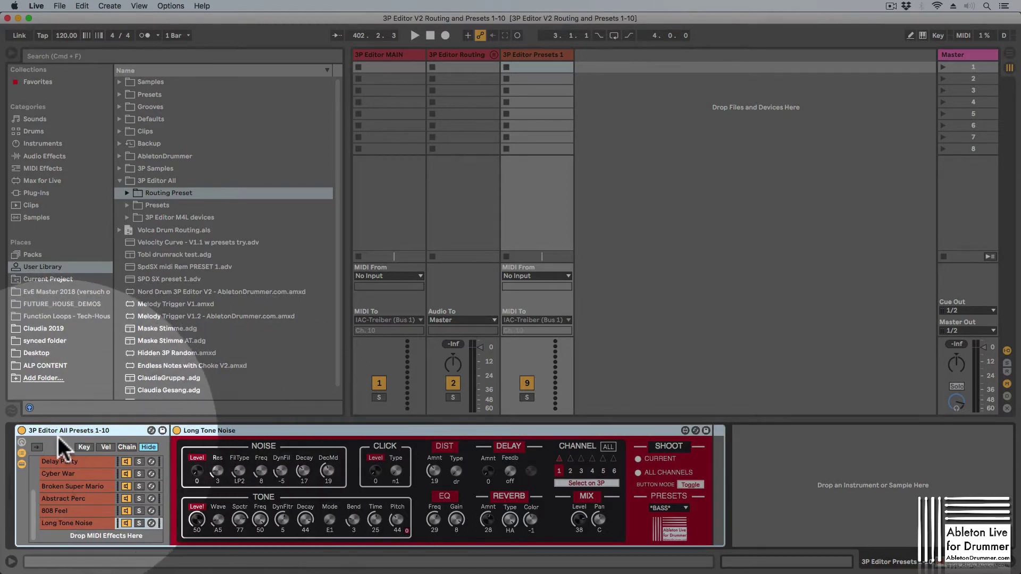
pyautogui.moveTo(58, 429); pyautogui.dragTo(166, 211)
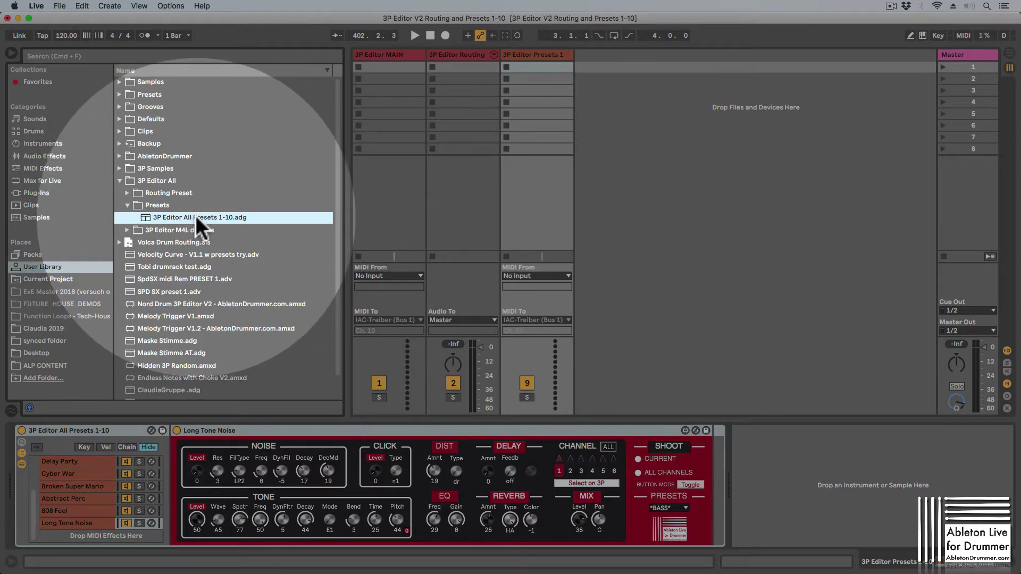
pyautogui.click(127, 202)
# Step: Expand the Routing Preset folder and select the 3P Editor MAIN track
pyautogui.click(128, 193)
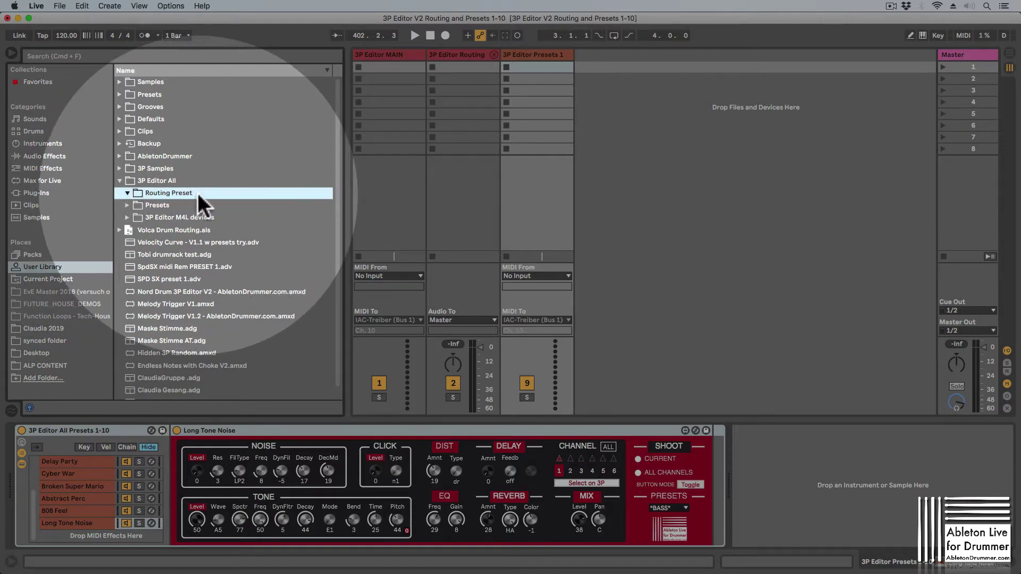
pyautogui.click(385, 55)
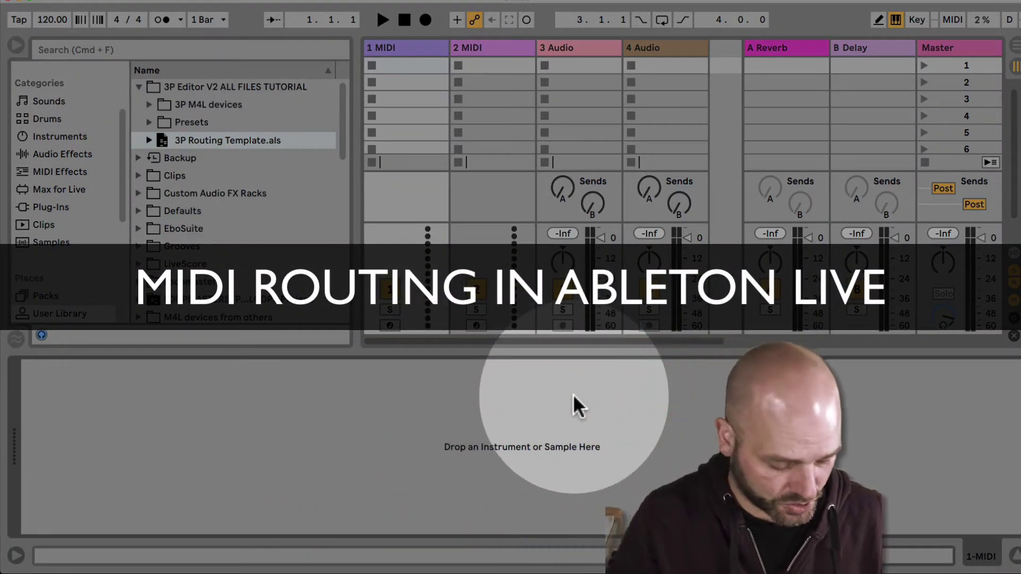
# Step: Examine the Track, Sync and Remote settings of the MIDI input and output ports in the Link/MIDI preferences
pyautogui.press('super+comma')
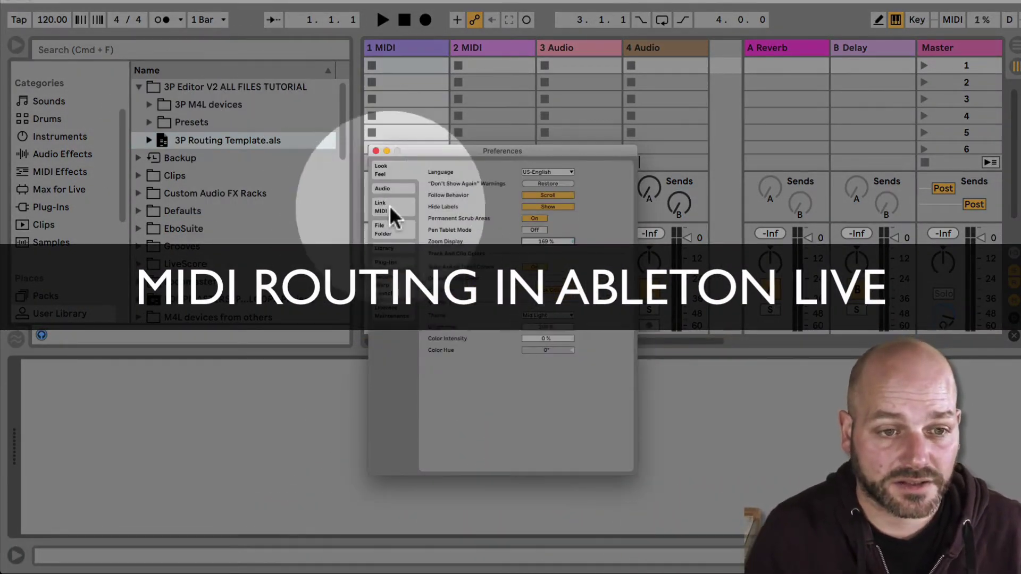
pyautogui.click(398, 208)
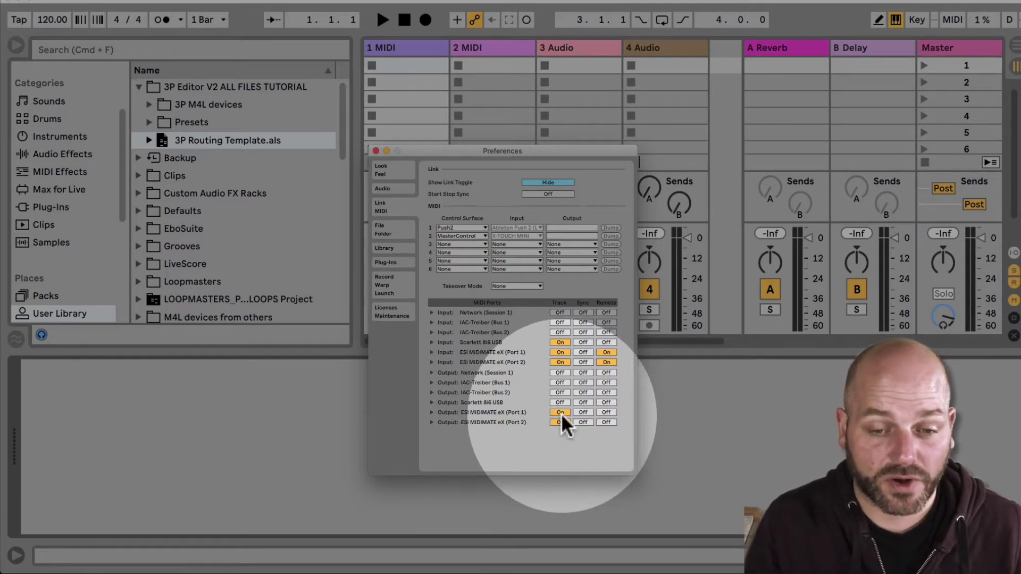
pyautogui.click(376, 150)
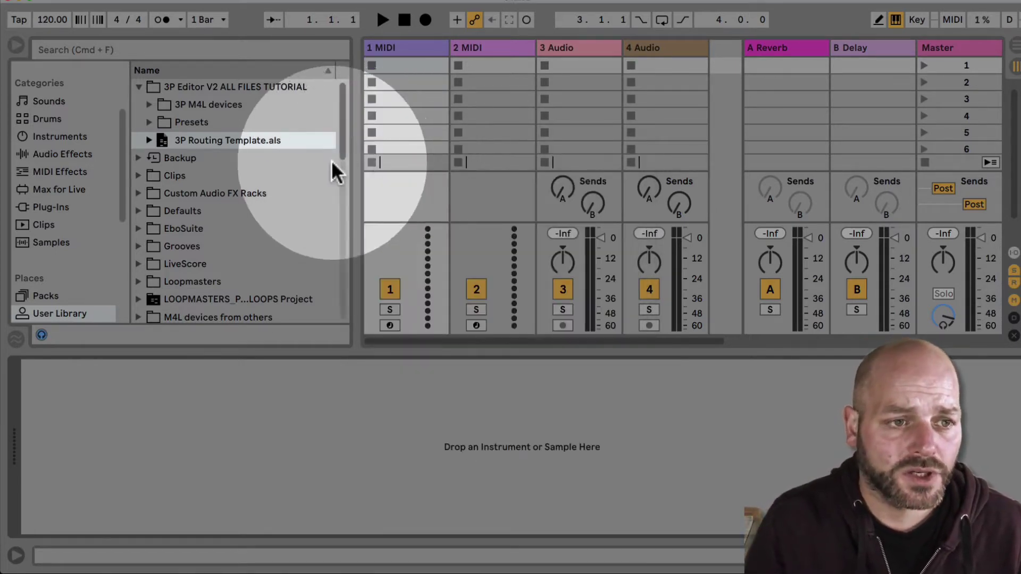
# Step: Open the 3P Routing Template.als set from the User Library and fold its SEND group track
pyautogui.click(148, 140)
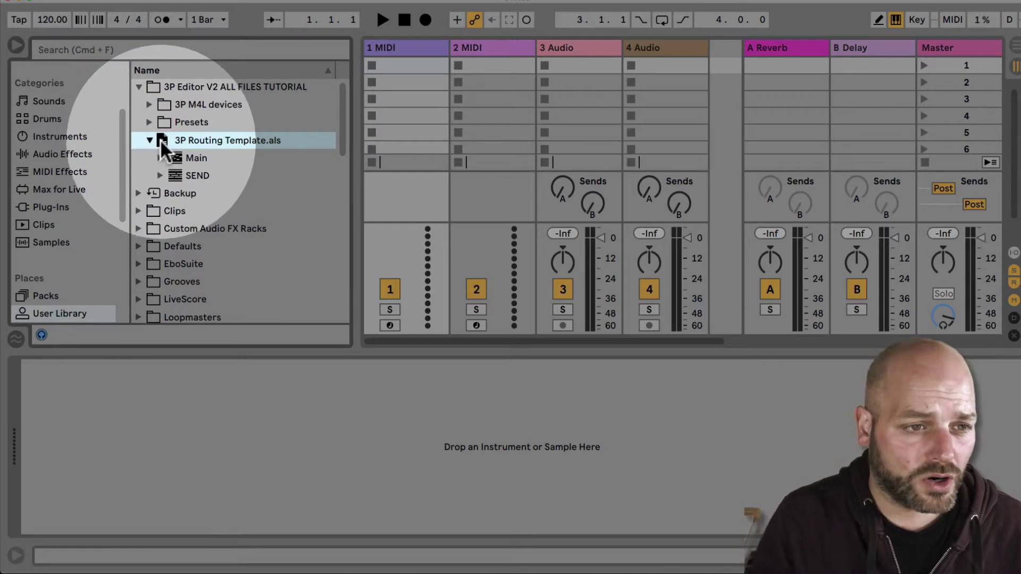
pyautogui.doubleClick(187, 140)
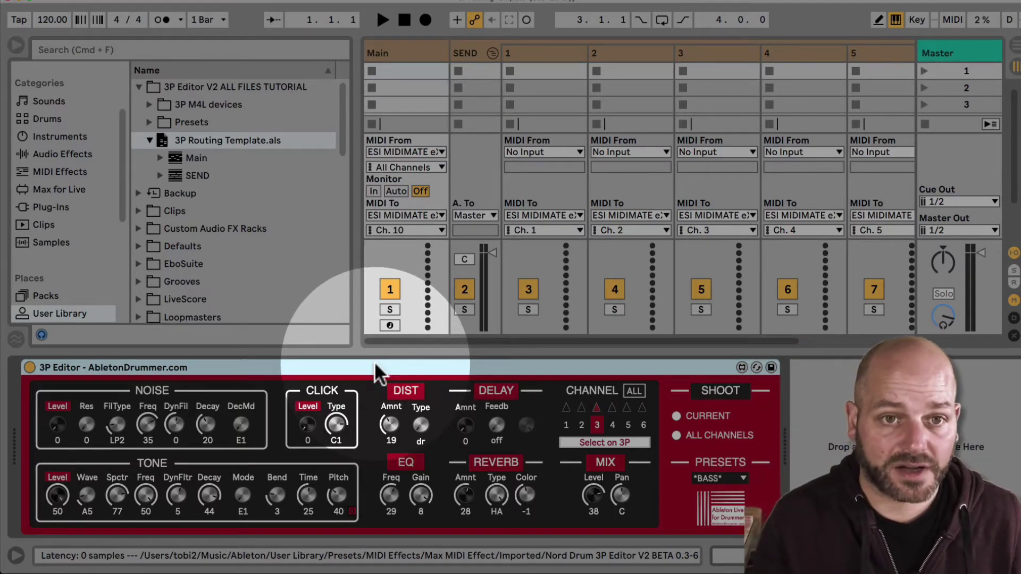
pyautogui.click(491, 50)
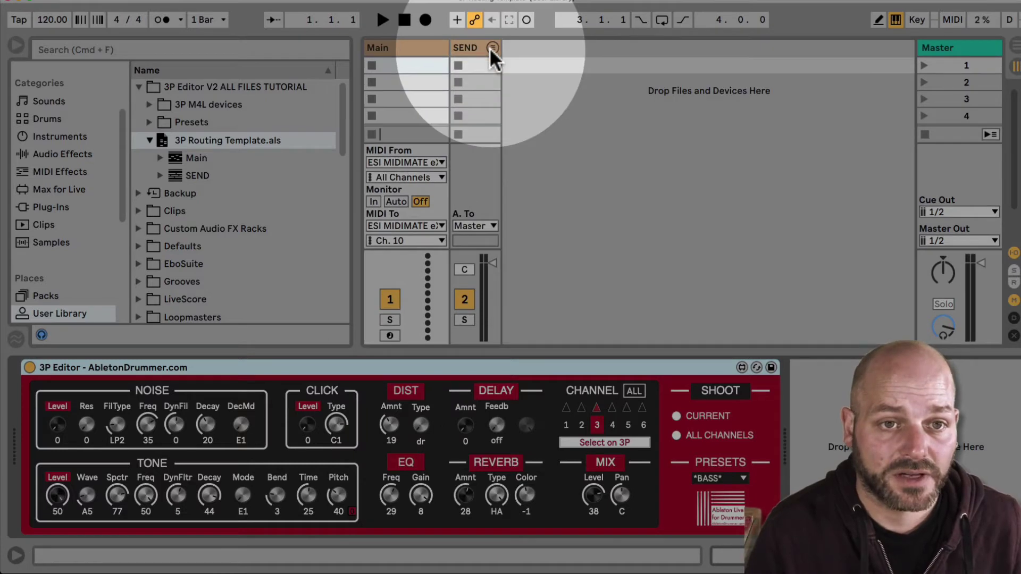
# Step: Unfold the SEND group and examine the send devices on its tracks 1 to 6
pyautogui.click(492, 48)
pyautogui.click(526, 51)
pyautogui.click(626, 52)
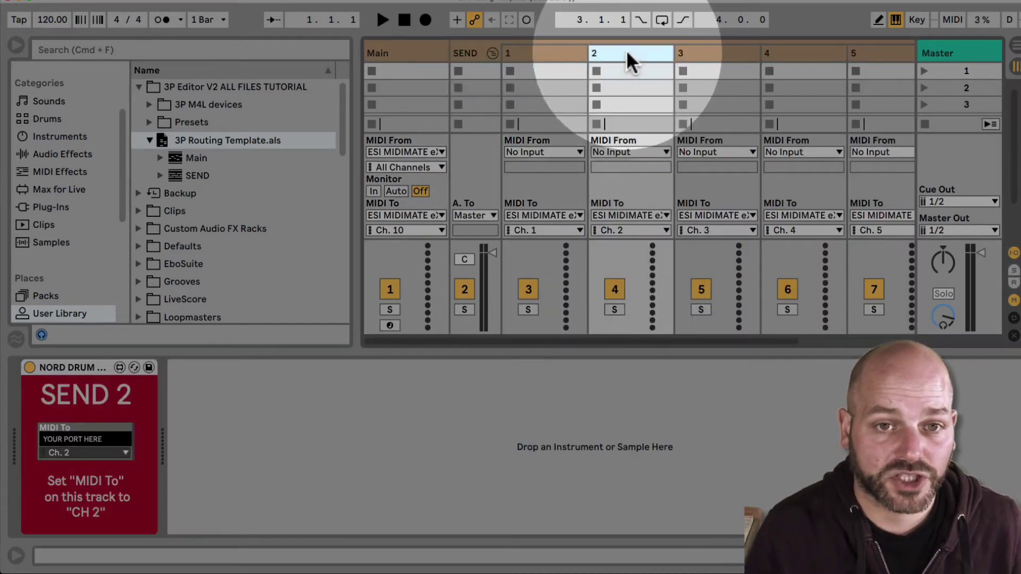
pyautogui.click(700, 53)
pyautogui.click(823, 52)
pyautogui.click(882, 49)
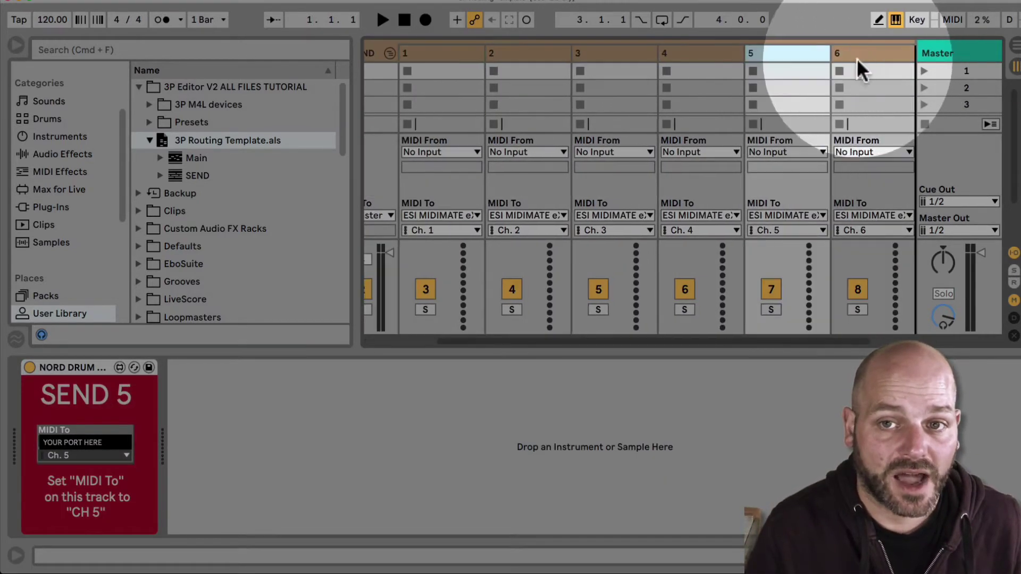
pyautogui.click(787, 56)
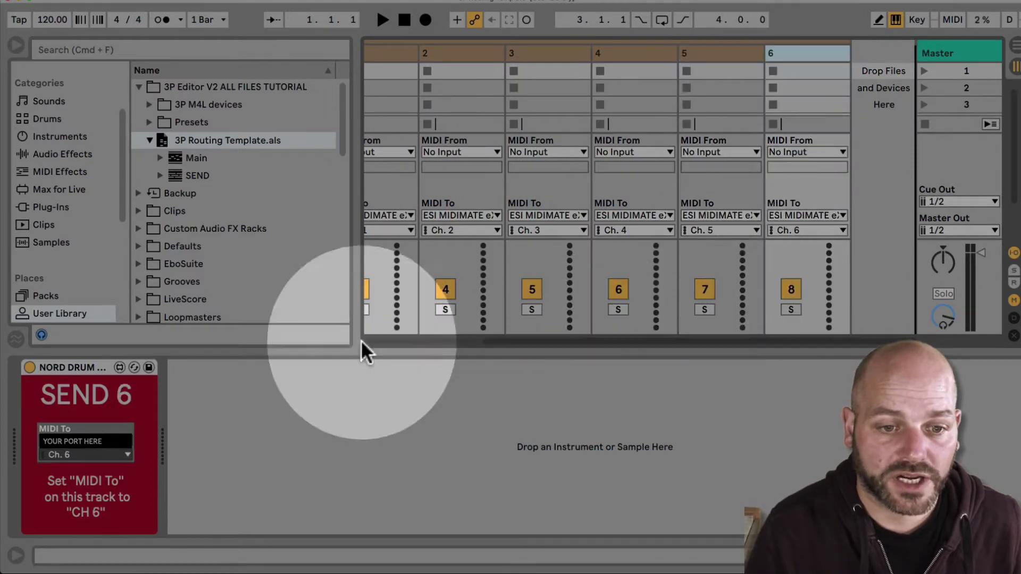
# Step: Hide the browser and select the Main track, leaving the SEND group unfolded beside it
pyautogui.click(16, 44)
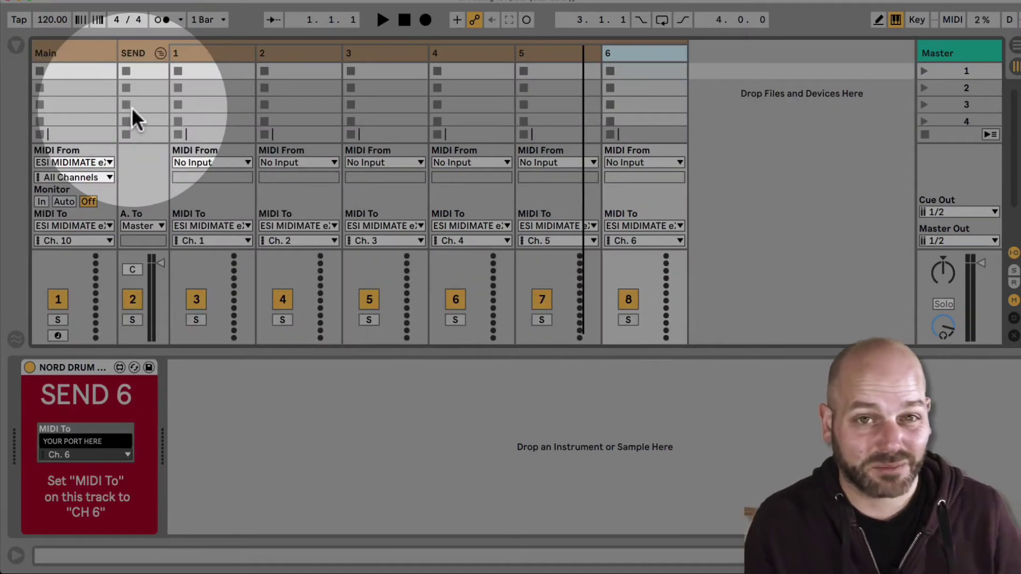
pyautogui.click(68, 48)
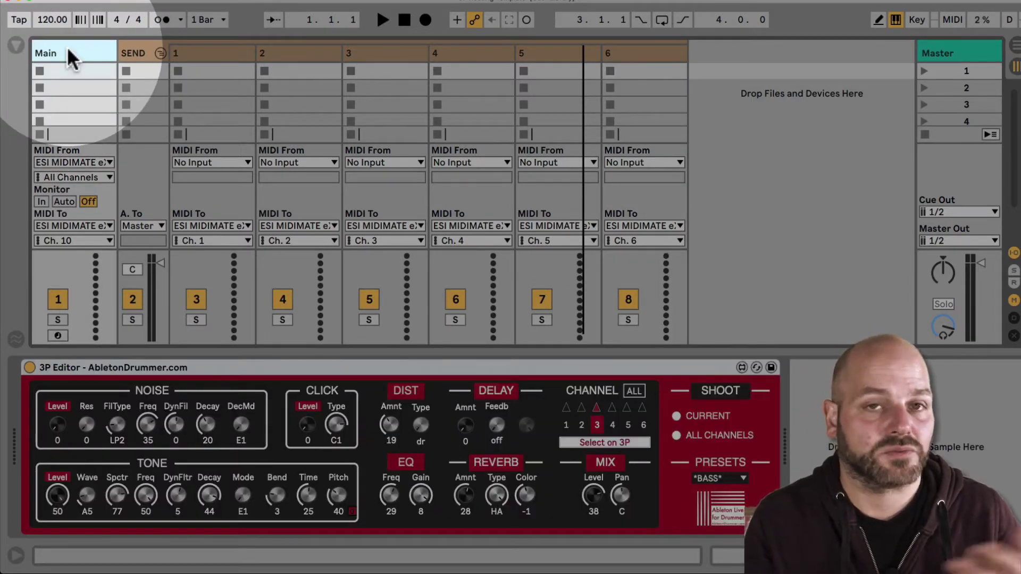
pyautogui.click(159, 51)
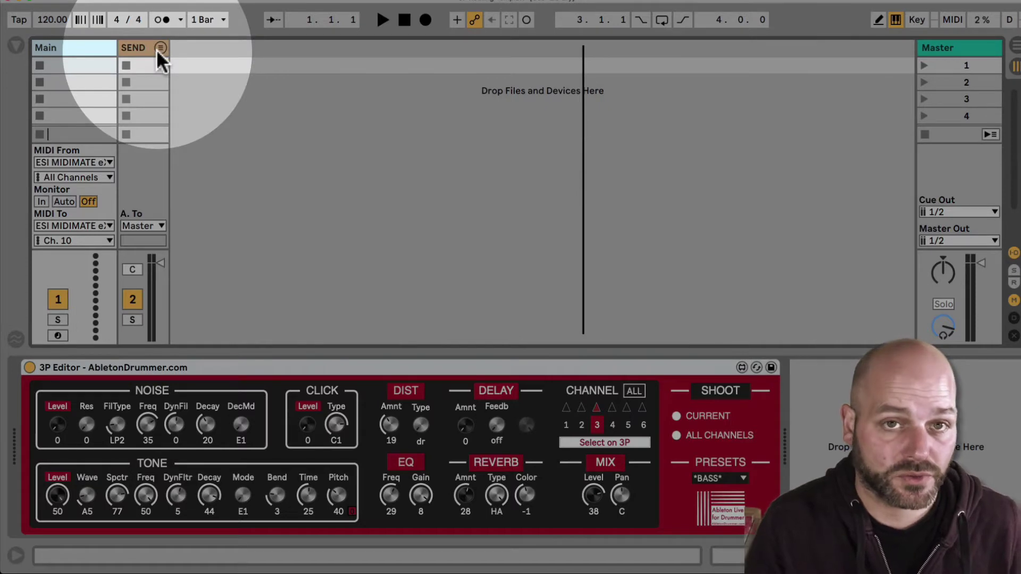
pyautogui.click(159, 49)
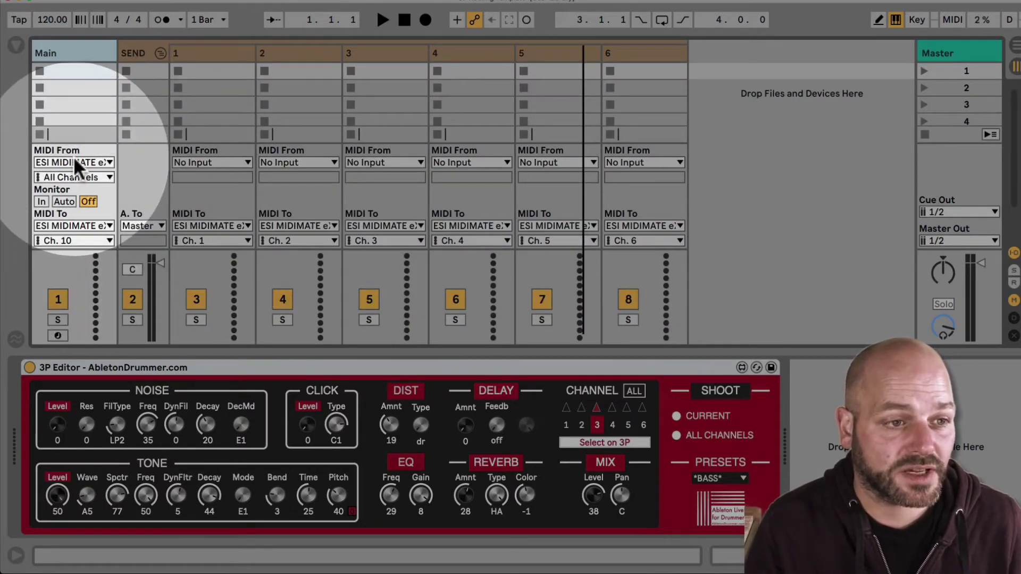
# Step: Set the Main track's MIDI output to ESI MIDIMATE eX (Port 2) and check the port settings in the MIDI preferences
pyautogui.click(73, 224)
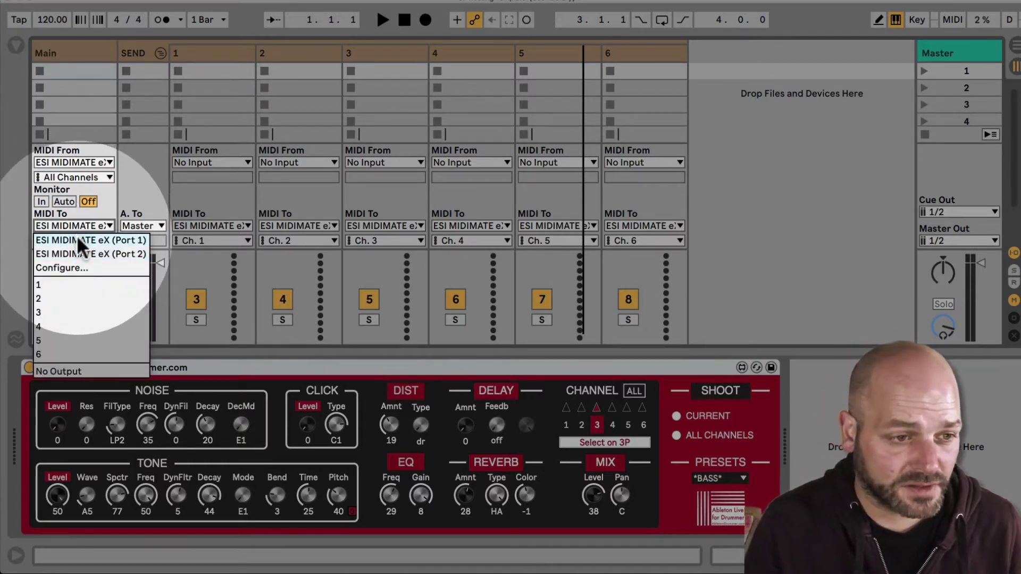
pyautogui.click(78, 240)
pyautogui.click(94, 224)
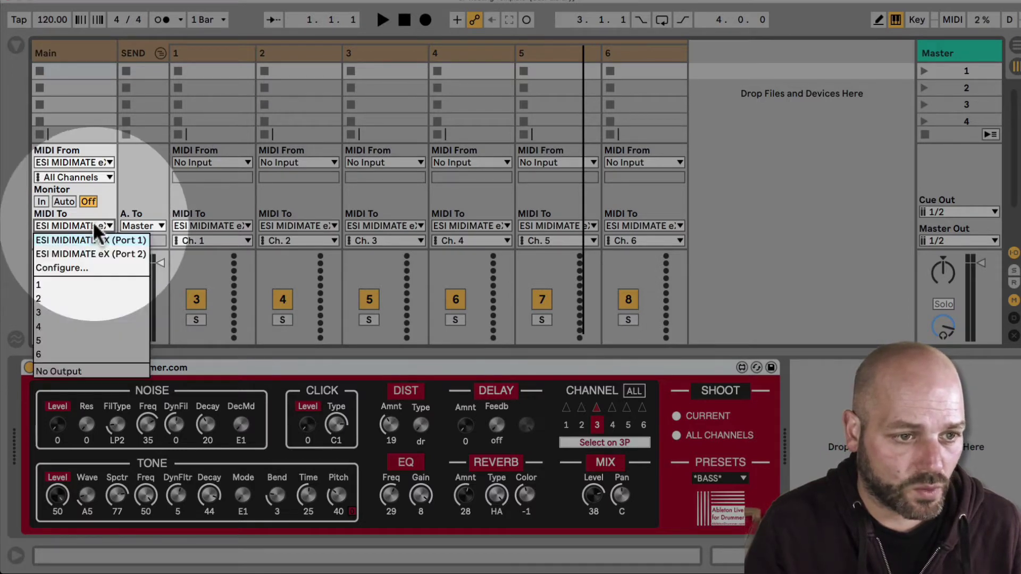
pyautogui.click(99, 223)
pyautogui.click(204, 224)
pyautogui.click(88, 224)
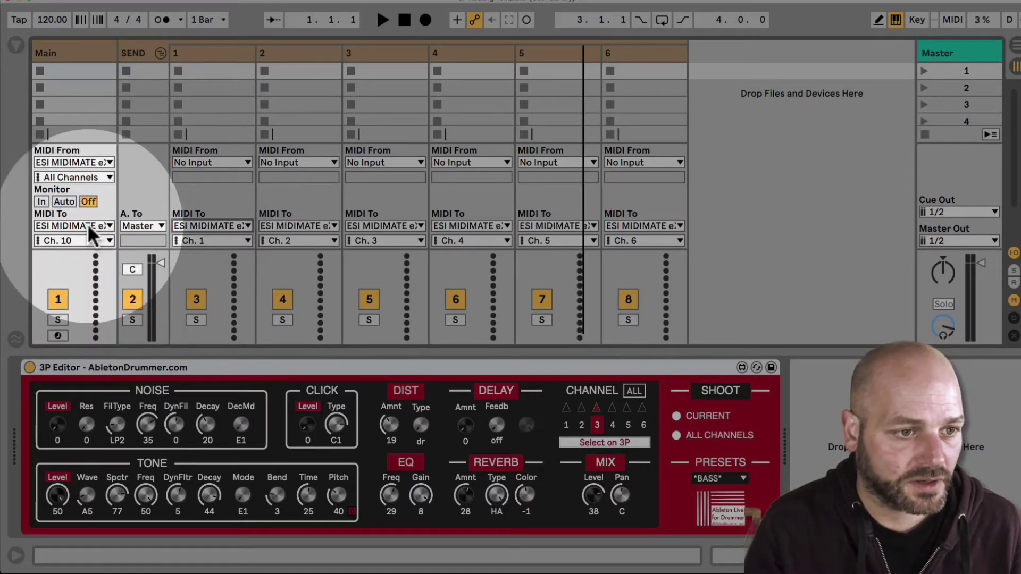
pyautogui.click(87, 223)
pyautogui.click(91, 246)
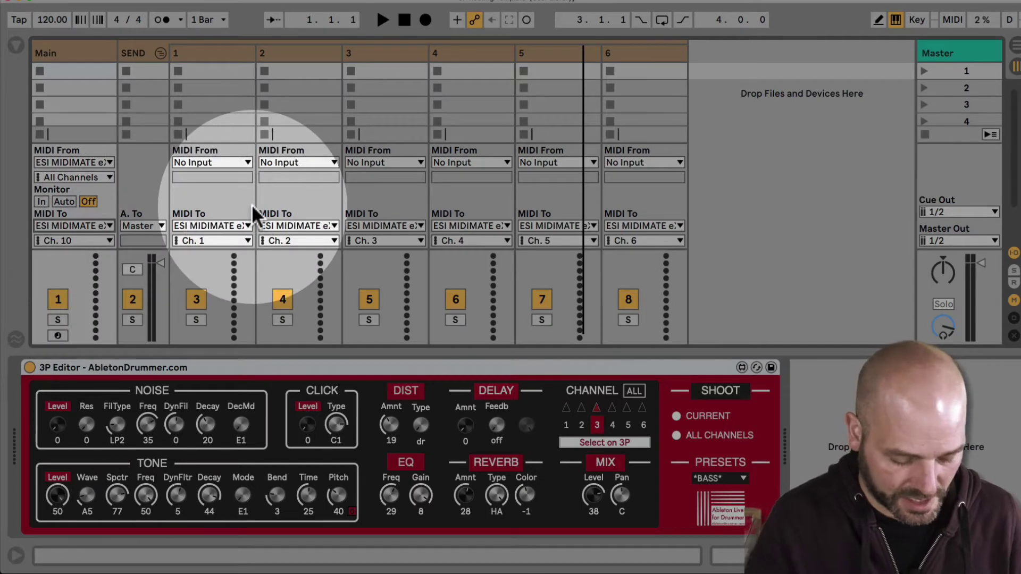
pyautogui.press('super+comma')
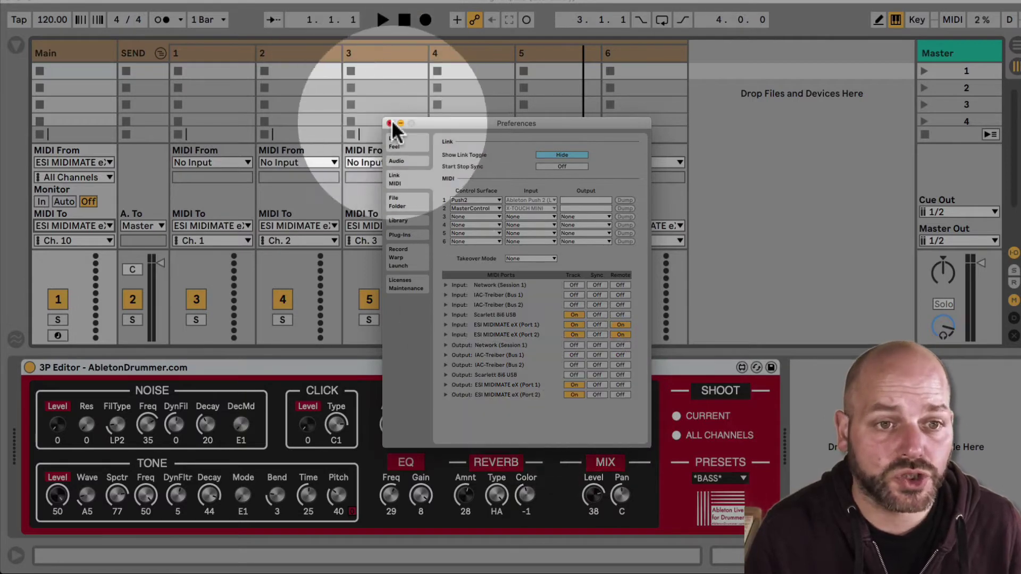
pyautogui.click(389, 124)
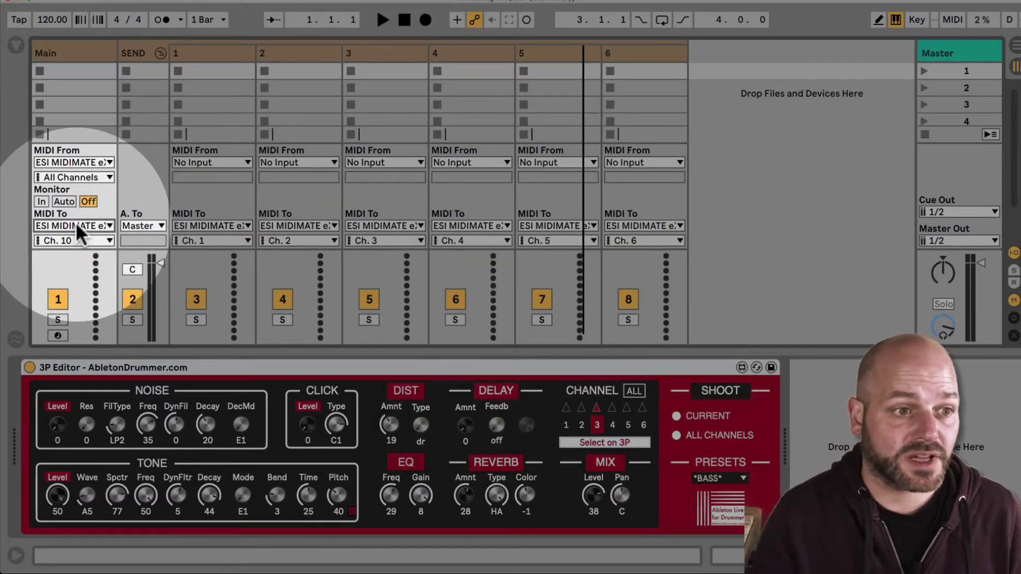
# Step: Choose ESI MIDIMATE eX (Port 2) again as the Main track's MIDI output, with Ch. 10 as its output channel
pyautogui.click(76, 225)
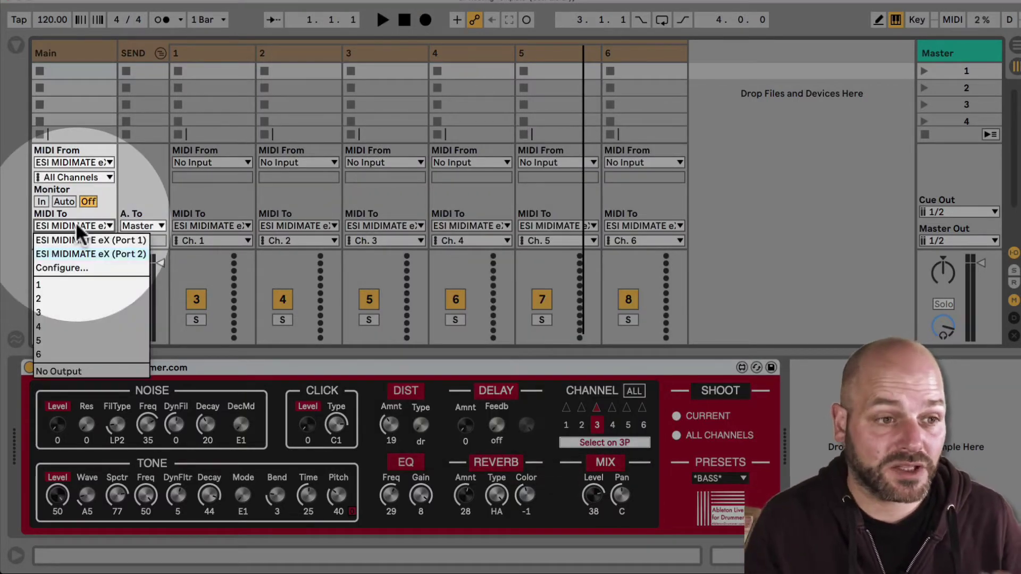
pyautogui.click(96, 255)
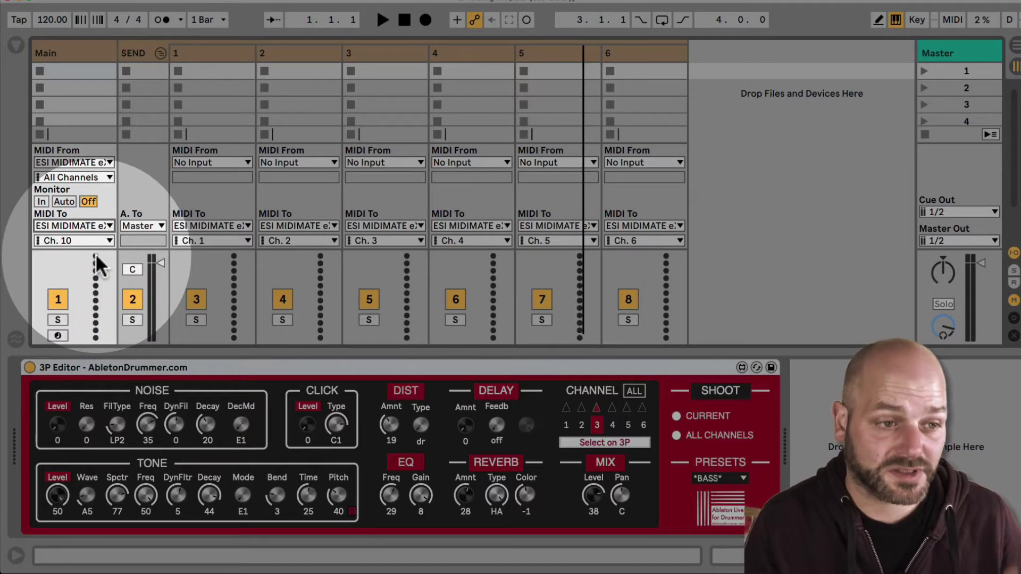
pyautogui.click(90, 226)
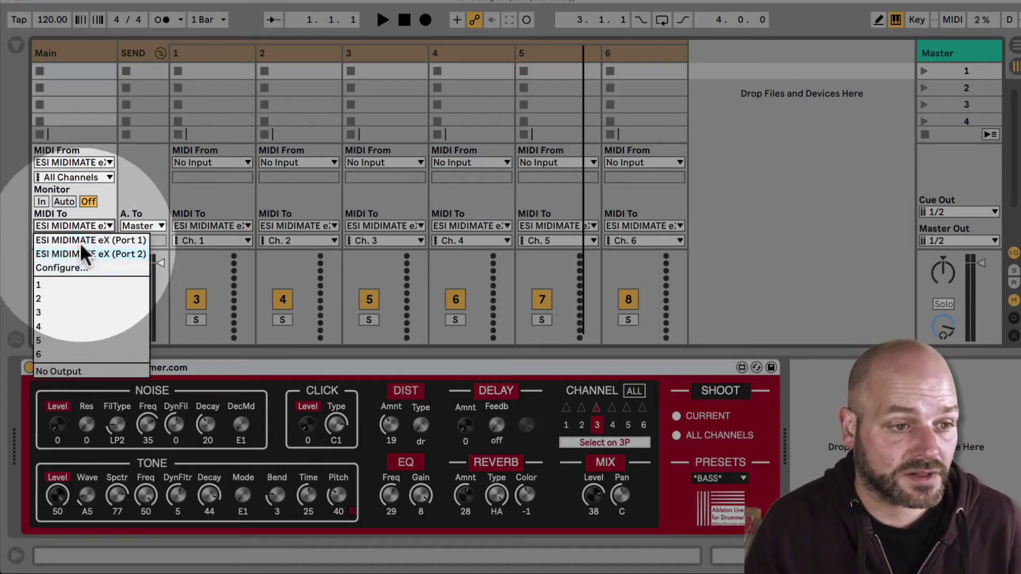
pyautogui.click(79, 223)
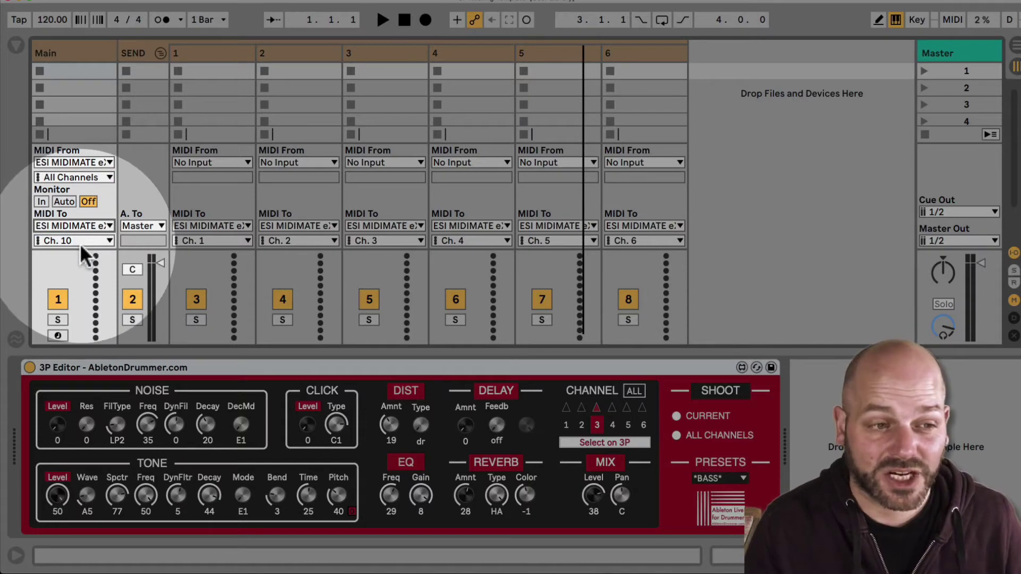
pyautogui.click(80, 243)
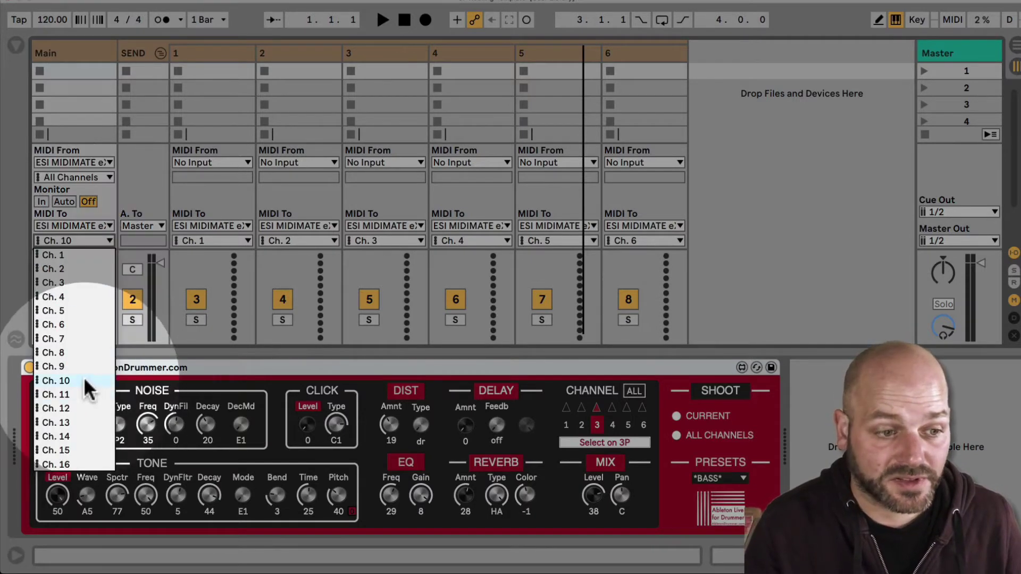
pyautogui.click(83, 379)
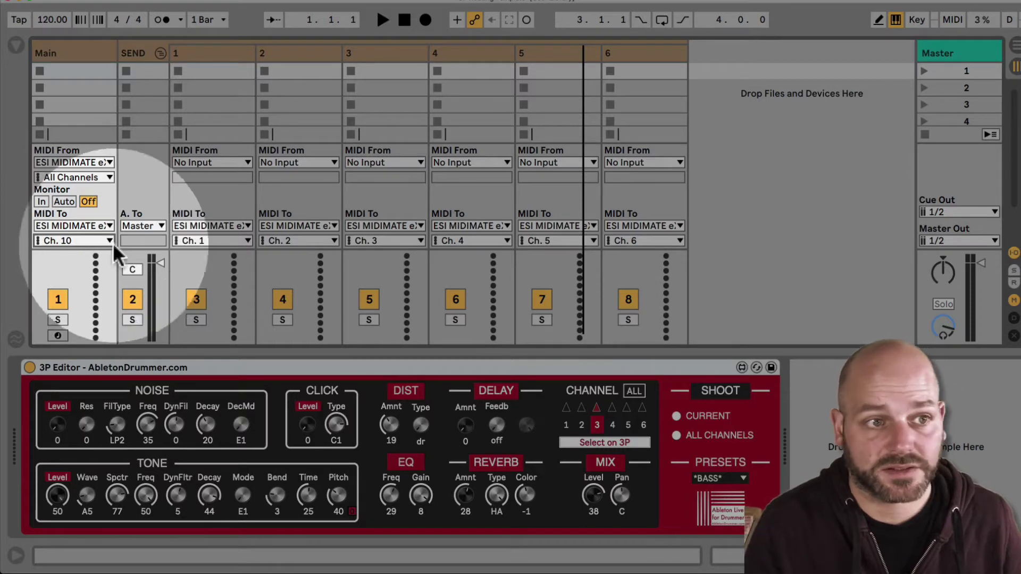
# Step: Look through tracks 1 to 3 in the SEND group and set track 1's MIDI output to ESI MIDIMATE eX (Port 2)
pyautogui.click(159, 52)
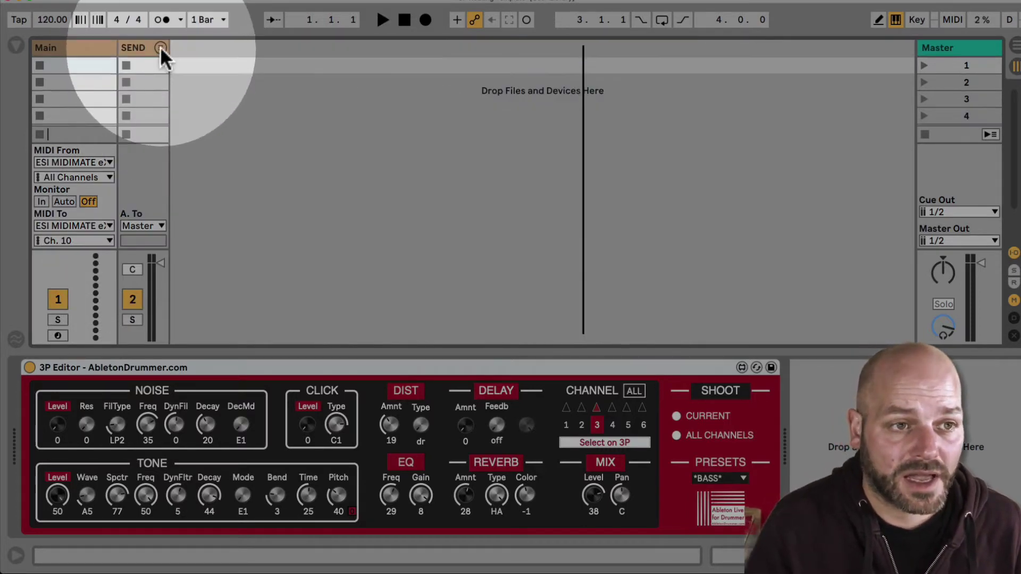
pyautogui.click(160, 48)
pyautogui.click(206, 49)
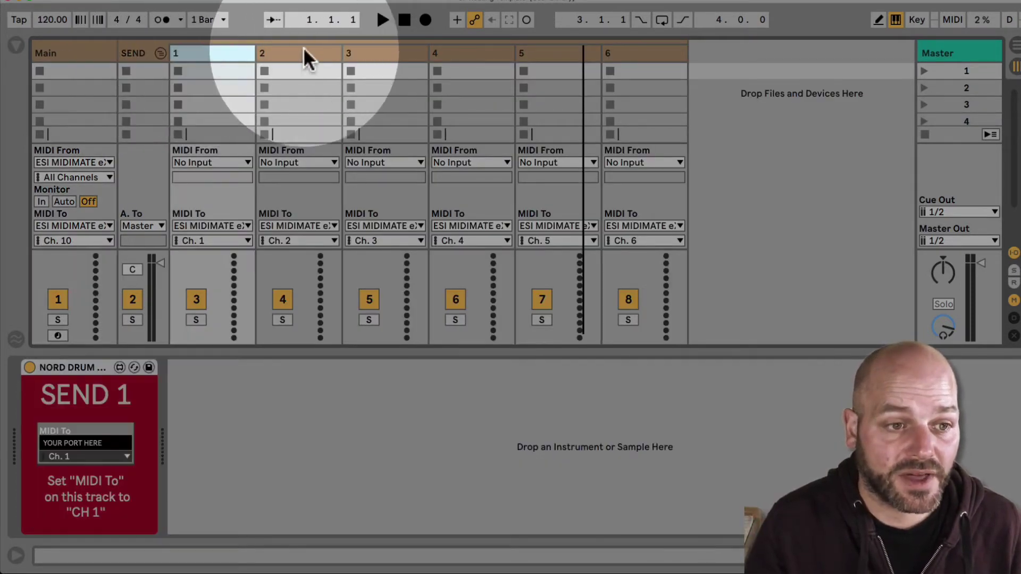
pyautogui.click(329, 51)
pyautogui.click(371, 50)
pyautogui.click(215, 226)
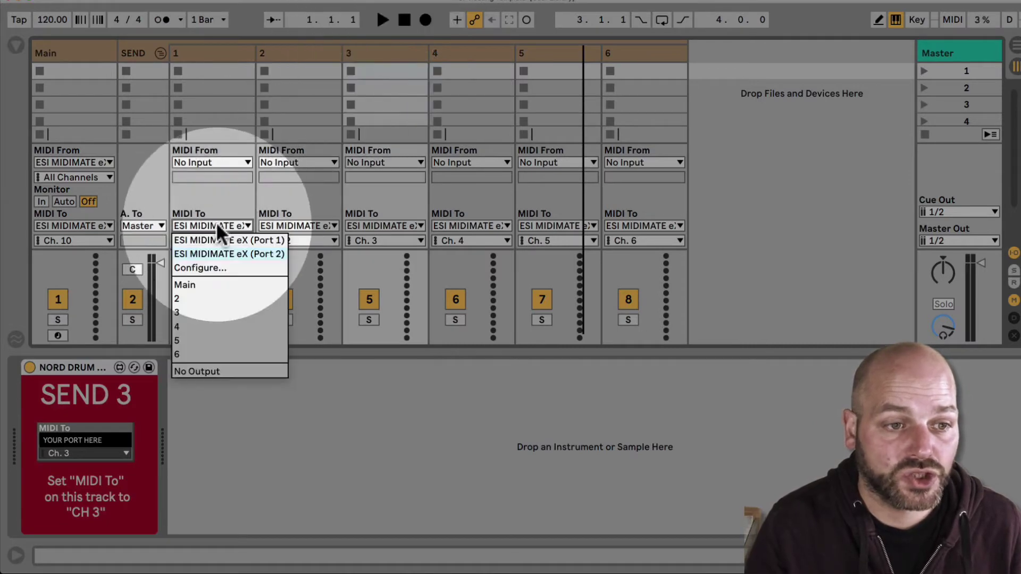
pyautogui.click(227, 253)
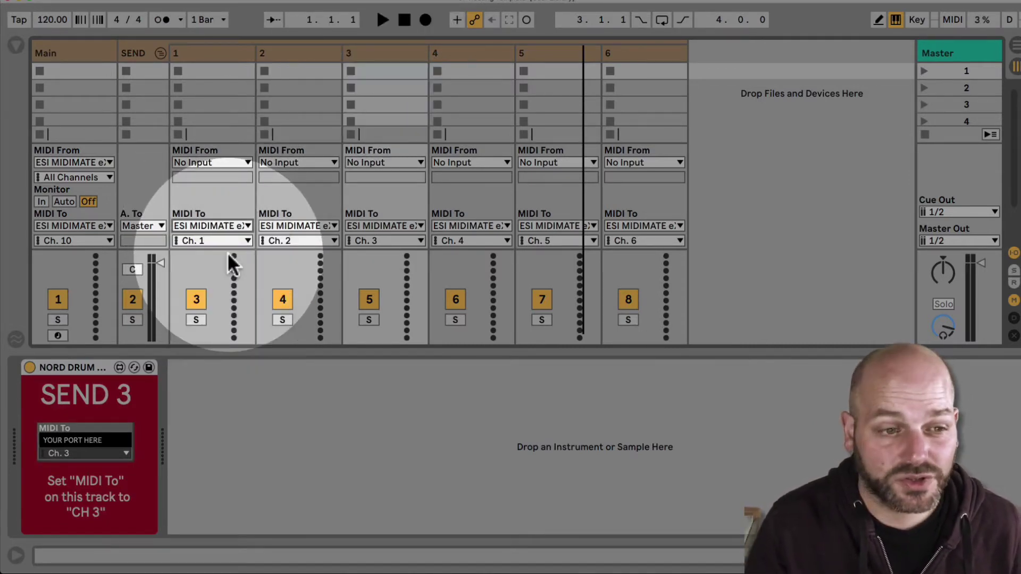
# Step: Set the MIDI output channel of track 6 in the SEND group to Ch. 6
pyautogui.click(209, 240)
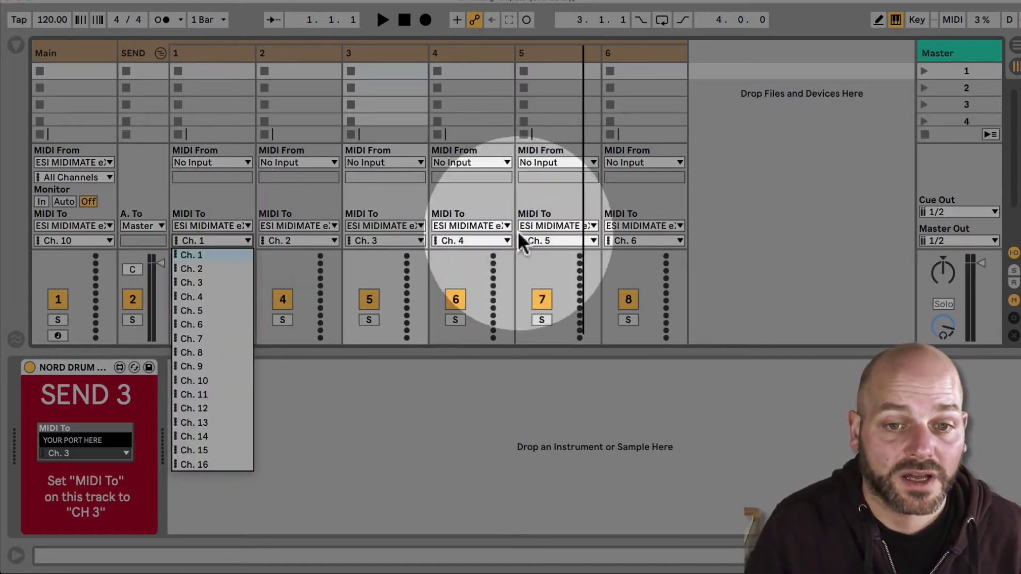
pyautogui.click(628, 240)
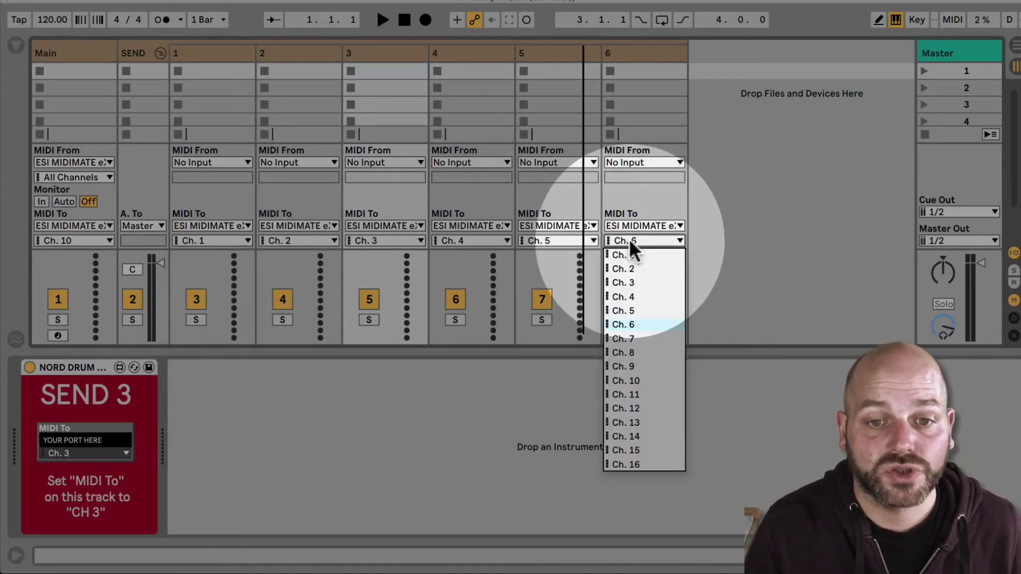
pyautogui.click(648, 324)
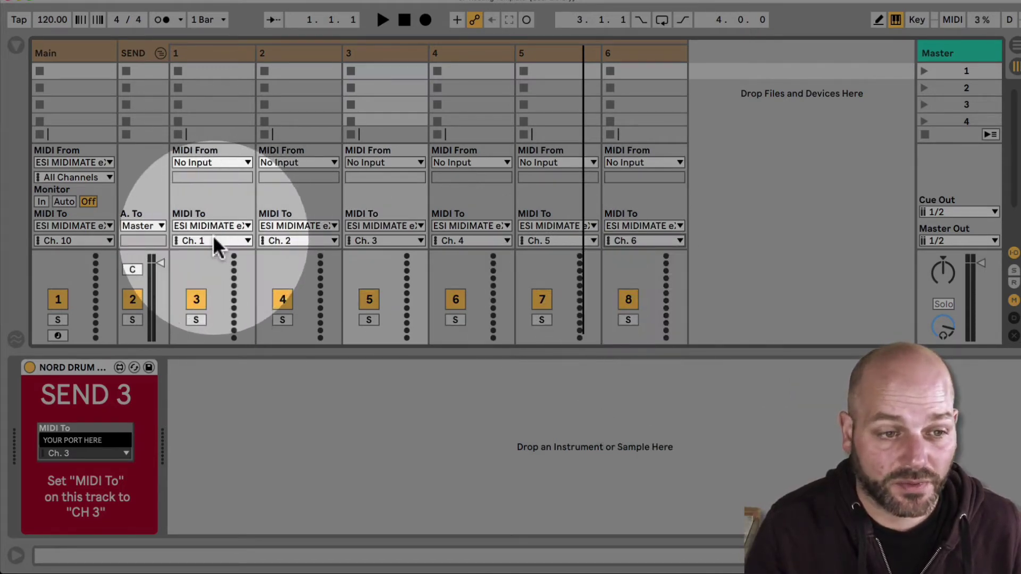
# Step: Set the MIDI output channels of SEND tracks 1, 2, 3 and 4 to Ch. 1, Ch. 2, Ch. 3 and Ch. 4 respectively
pyautogui.click(212, 238)
pyautogui.click(214, 255)
pyautogui.click(304, 241)
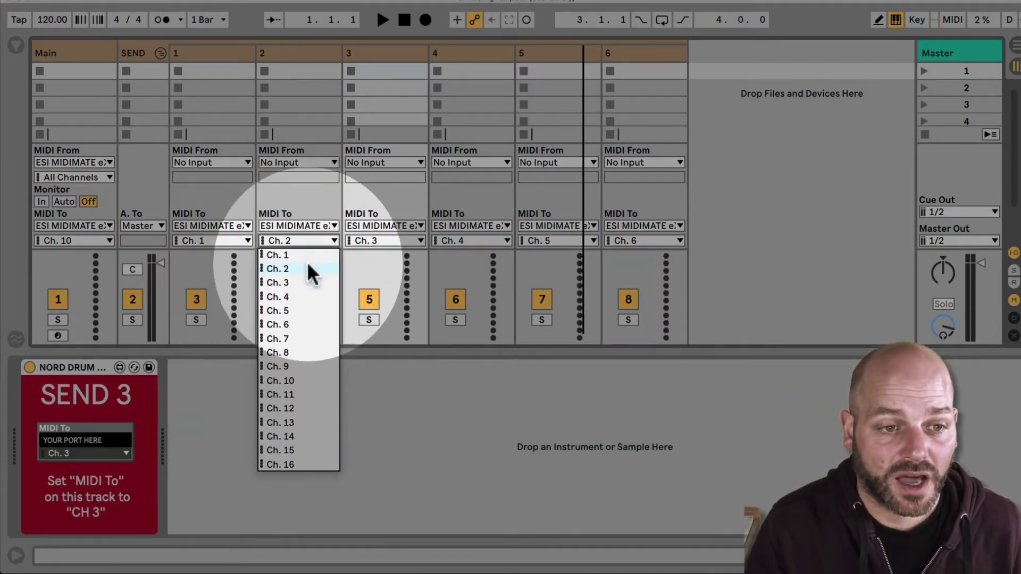
pyautogui.click(307, 266)
pyautogui.click(374, 235)
pyautogui.click(392, 290)
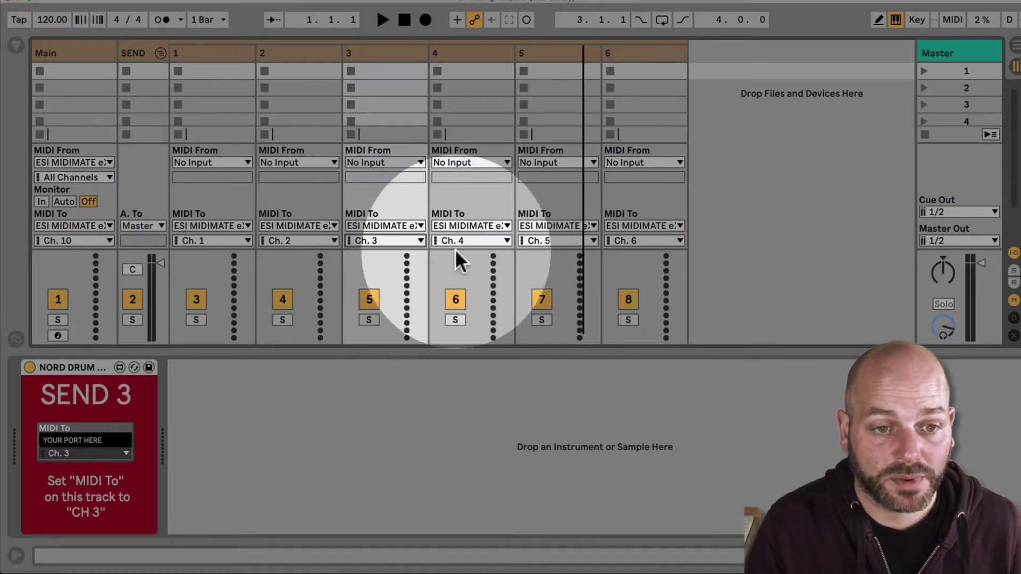
pyautogui.click(474, 238)
pyautogui.click(476, 296)
# Step: Assign Ch. 5 as the MIDI output channel of SEND track 5 and Ch. 6 as that of track 6
pyautogui.click(563, 239)
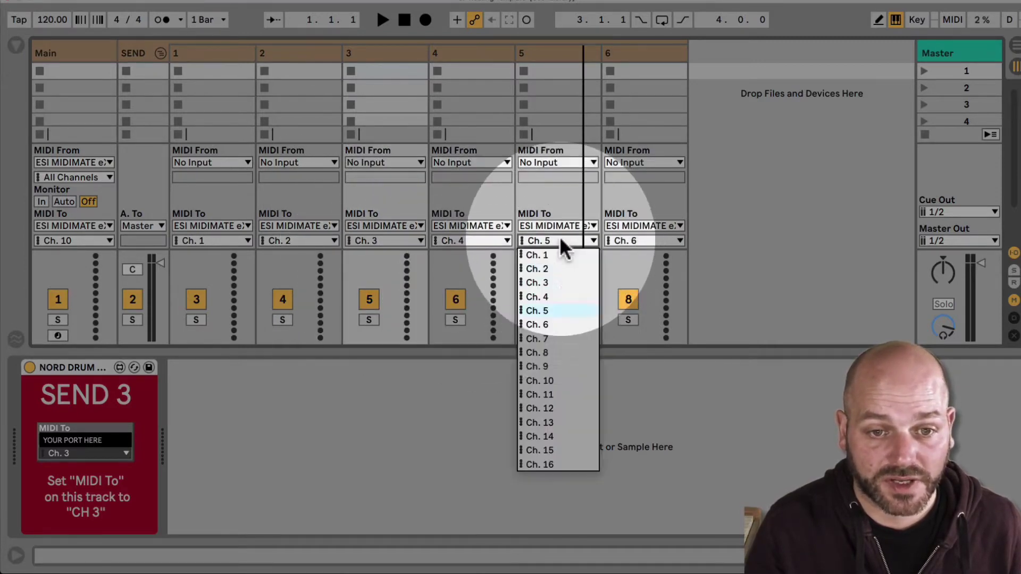
pyautogui.click(563, 321)
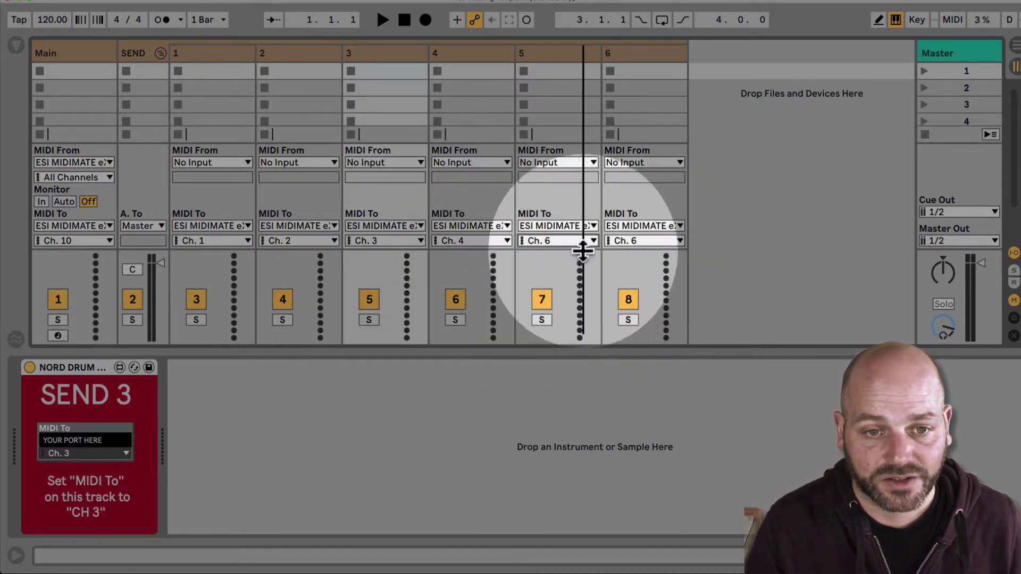
pyautogui.click(551, 237)
pyautogui.click(553, 310)
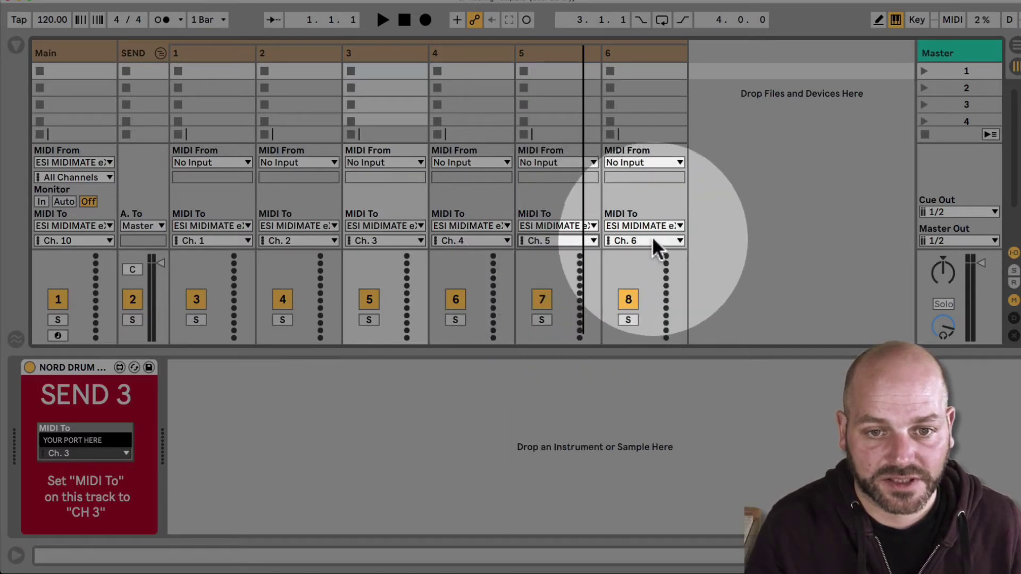
pyautogui.click(652, 238)
pyautogui.click(649, 324)
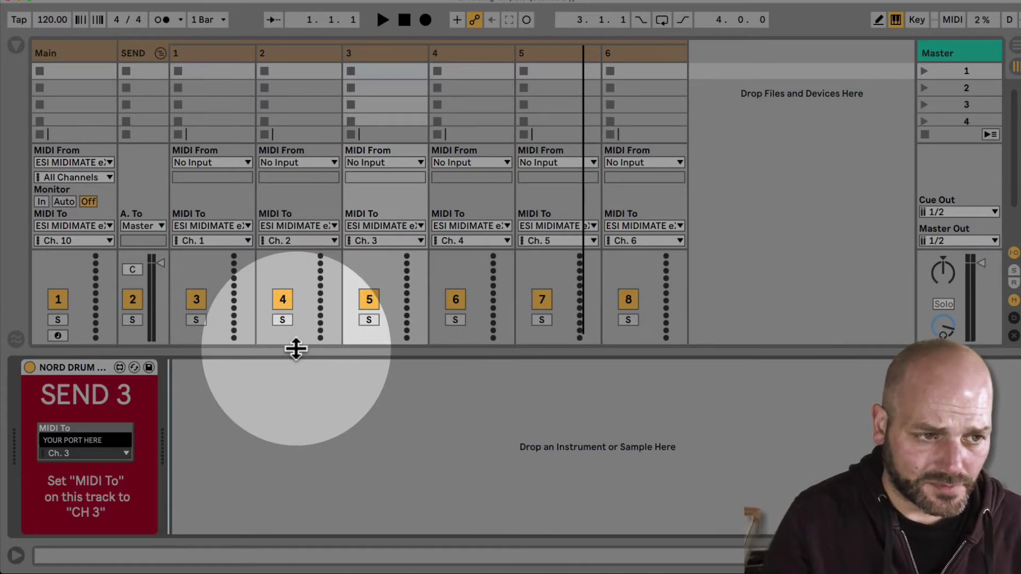
# Step: Fold the SEND group and save the Main track and SEND together into the 3P Editor V2 ALL FILES TUTORIAL folder of the User Library
pyautogui.click(160, 53)
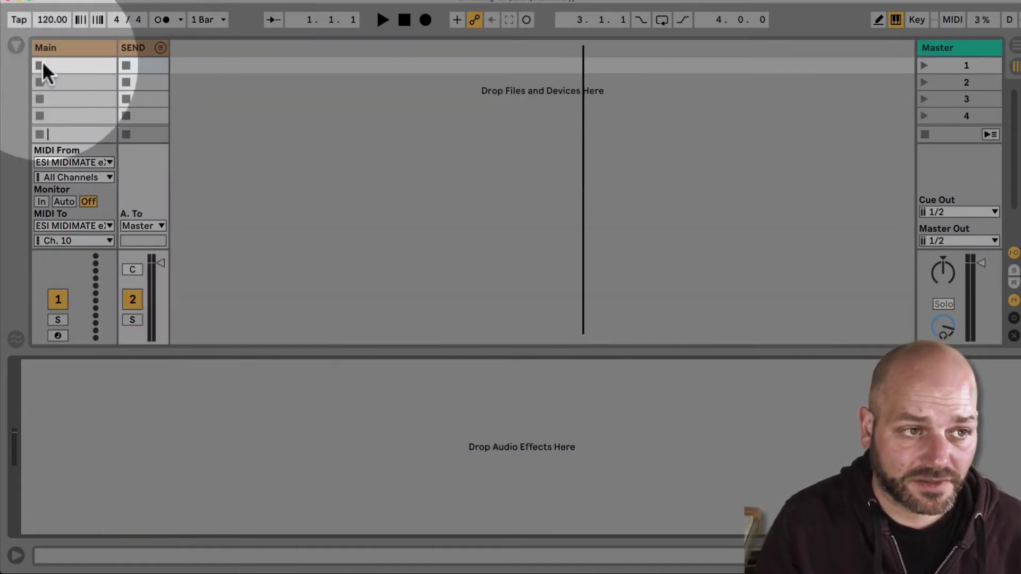
pyautogui.click(11, 45)
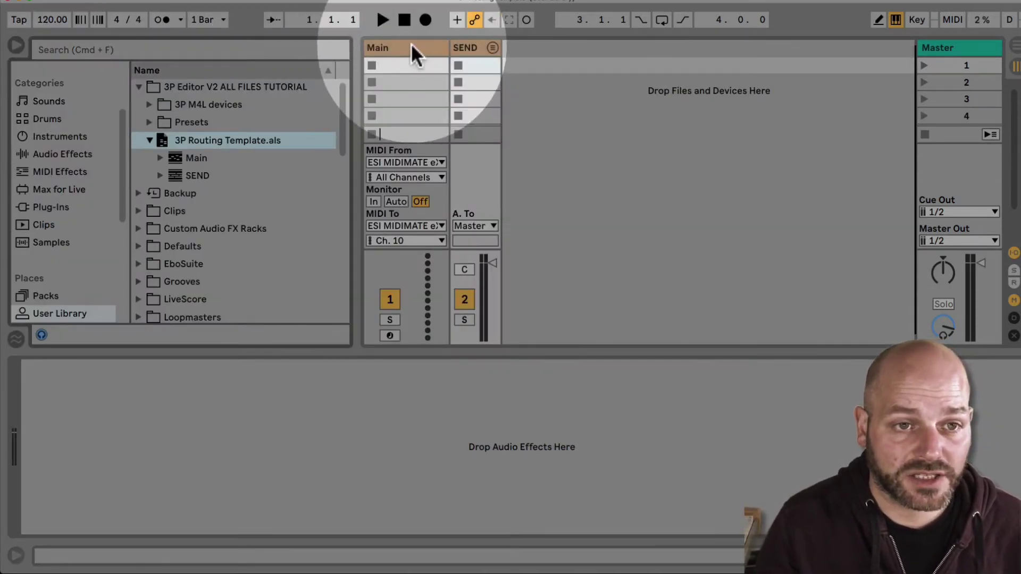
pyautogui.click(411, 43)
pyautogui.keyDown('shift'); pyautogui.click(460, 46); pyautogui.keyUp('shift')
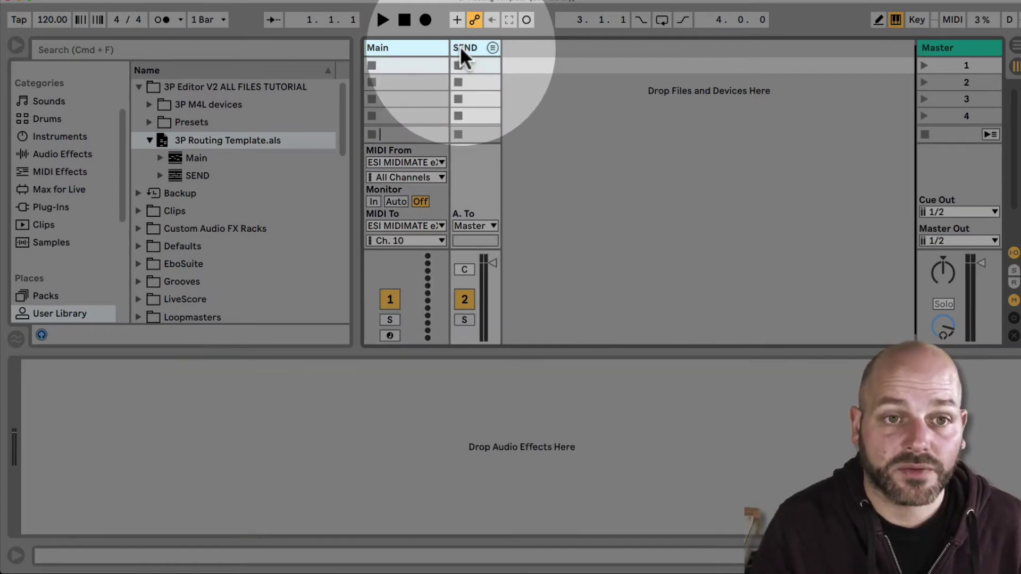
pyautogui.click(400, 46)
pyautogui.moveTo(400, 46); pyautogui.dragTo(271, 144)
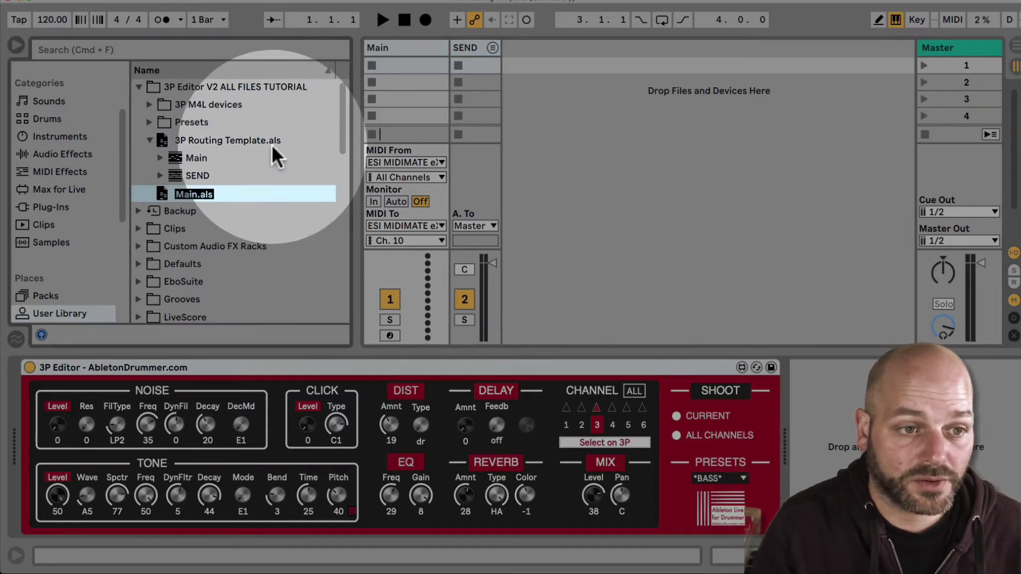
# Step: Rename the saved Main.als file as "My 3P Routing Preset"
pyautogui.press('Left')
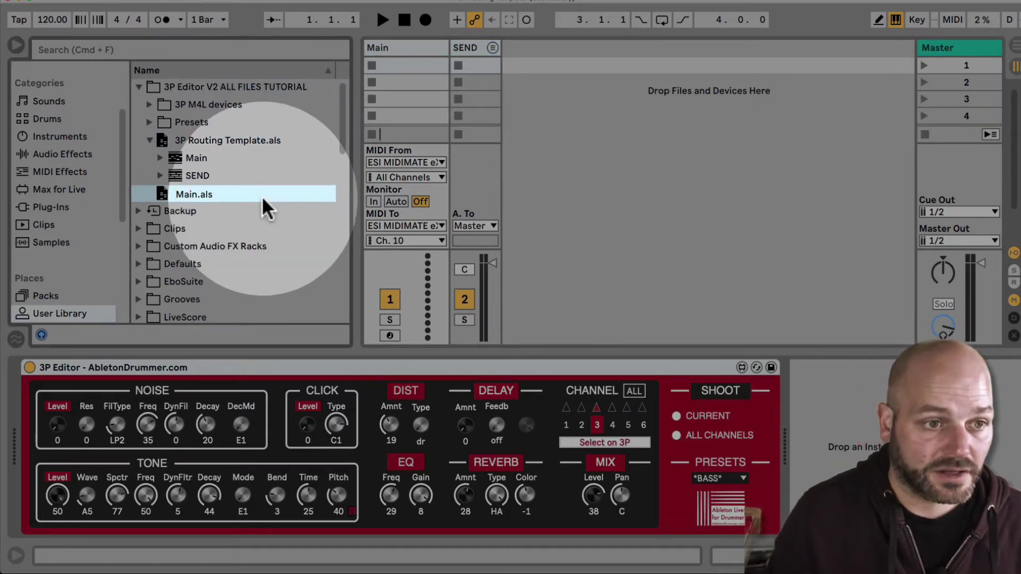
pyautogui.press('Right')
pyautogui.press('Right')
pyautogui.press('Right')
pyautogui.press('Right')
pyautogui.press('BackSpace')
pyautogui.press('BackSpace')
pyautogui.press('BackSpace')
pyautogui.press('BackSpace')
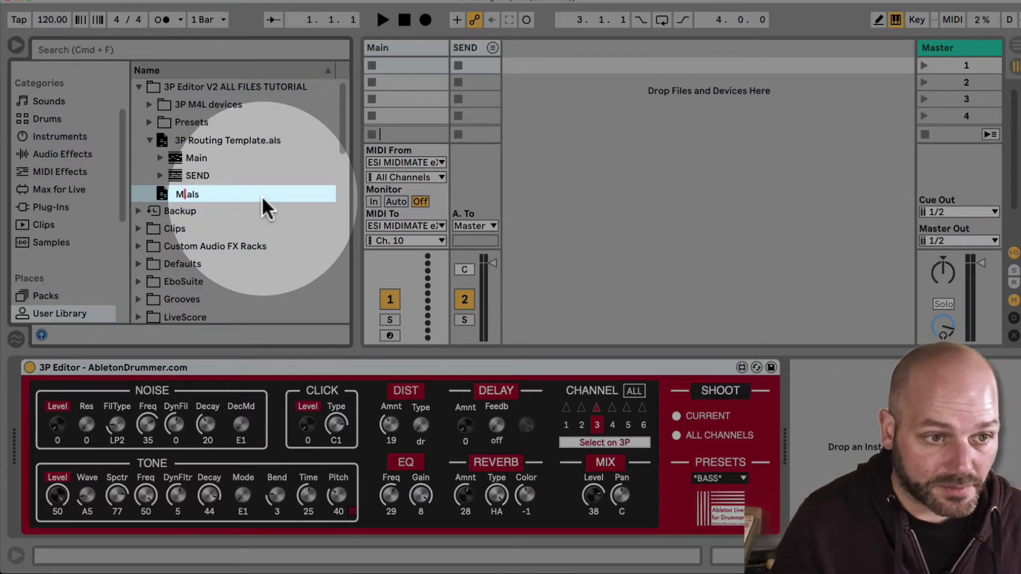
pyautogui.write('BD')
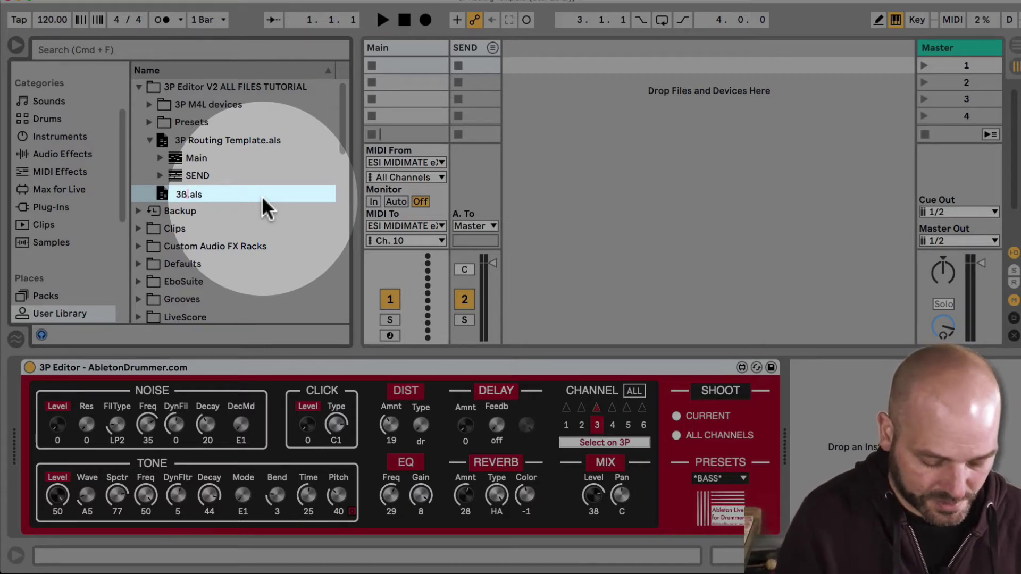
pyautogui.press('BackSpace')
pyautogui.press('BackSpace')
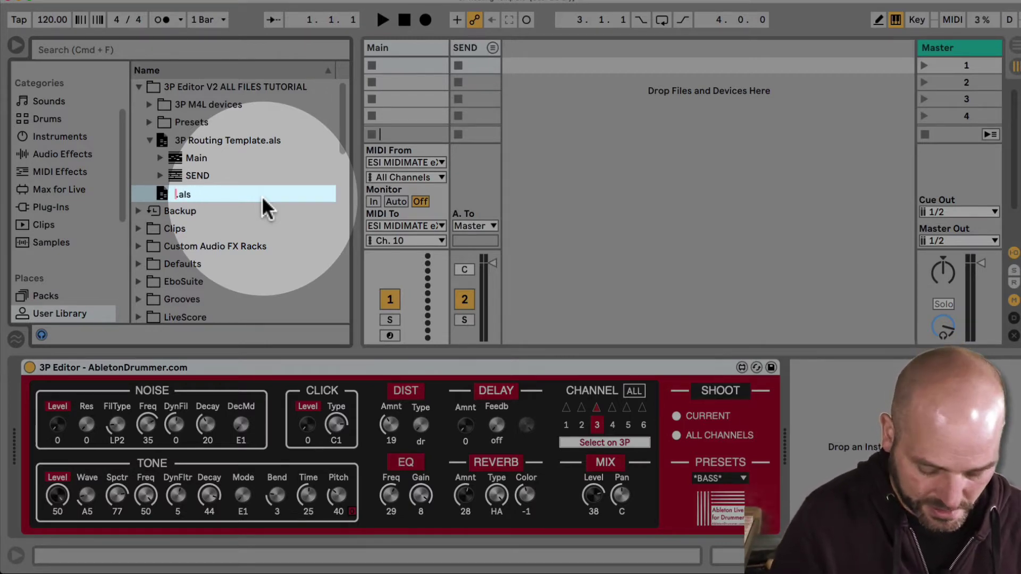
pyautogui.write('My ')
pyautogui.write('3P Rout')
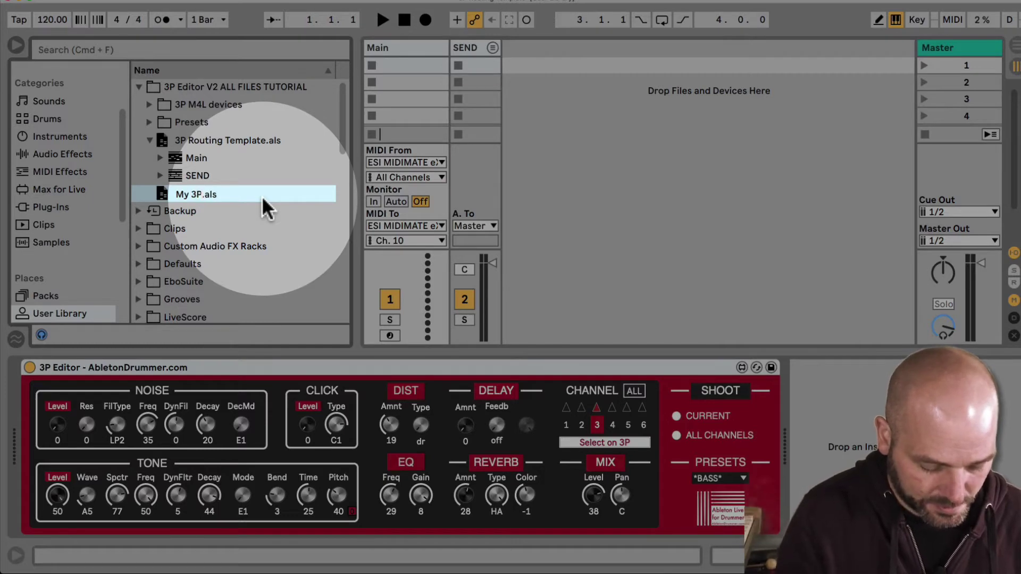
pyautogui.write('ing Preset')
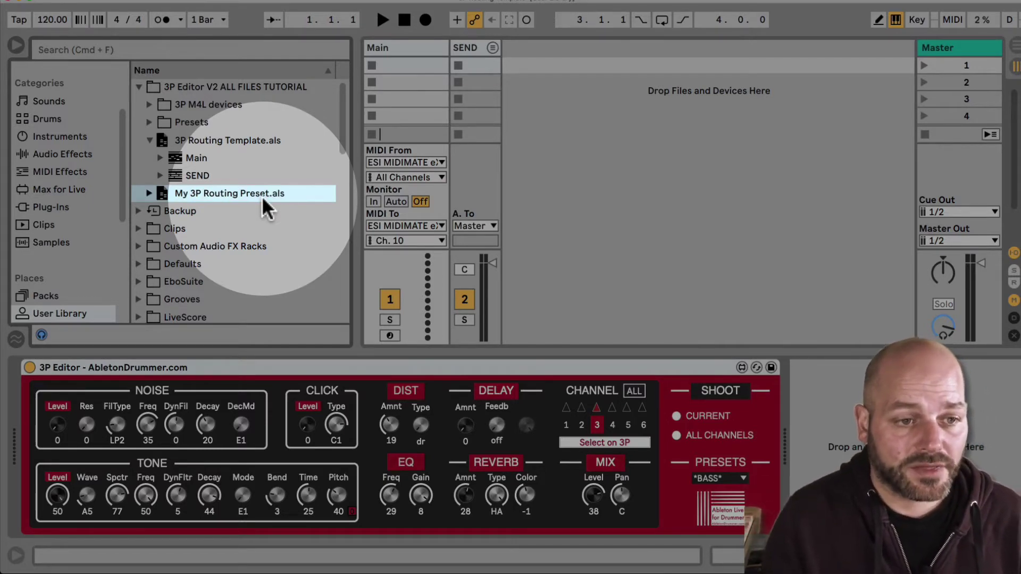
pyautogui.press('Return')
# Step: Start a new Live Set without saving 3P Routing Template and insert My 3P Routing Preset.als after the default tracks
pyautogui.press('Return')
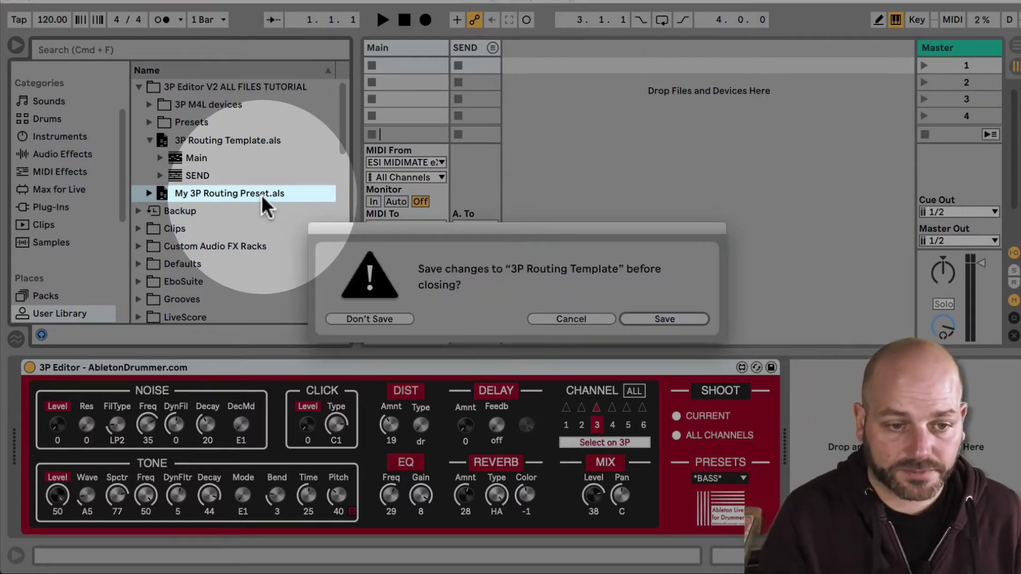
pyautogui.press('super+d')
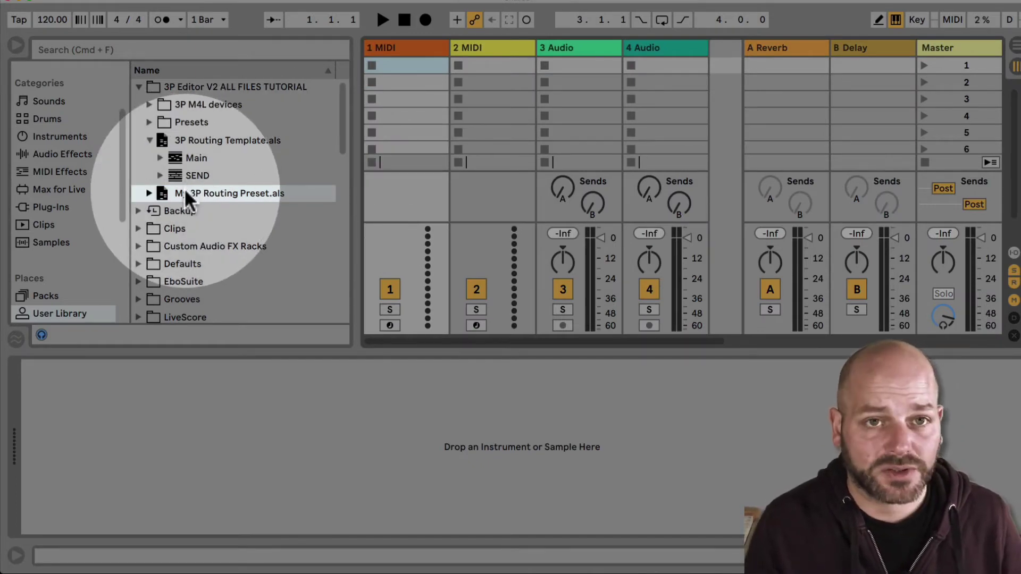
pyautogui.moveTo(185, 193); pyautogui.dragTo(711, 59)
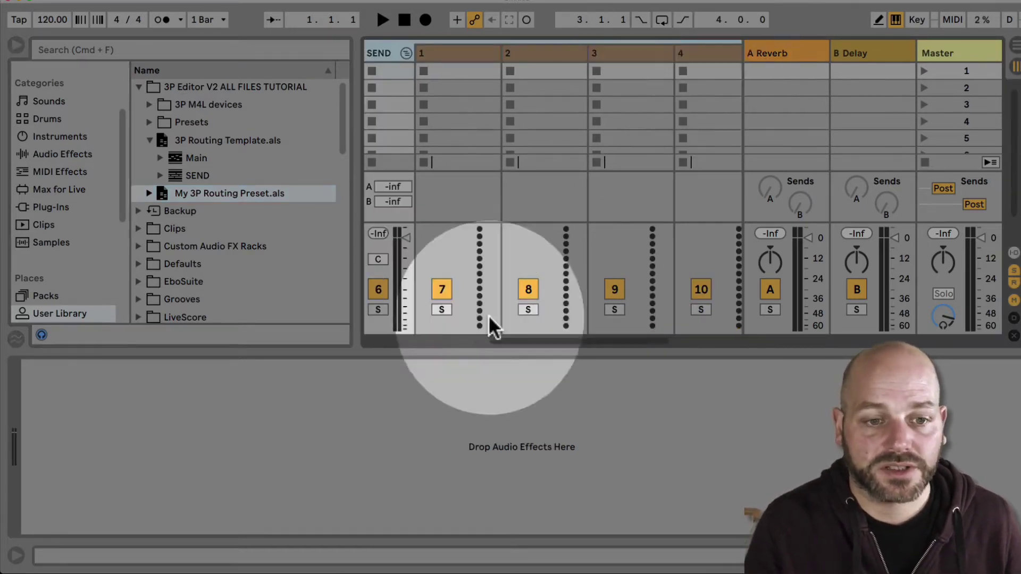
# Step: Hide the browser and device view, and examine the MIDI routing of the inserted Main track and SEND group
pyautogui.moveTo(346, 292); pyautogui.dragTo(198, 296)
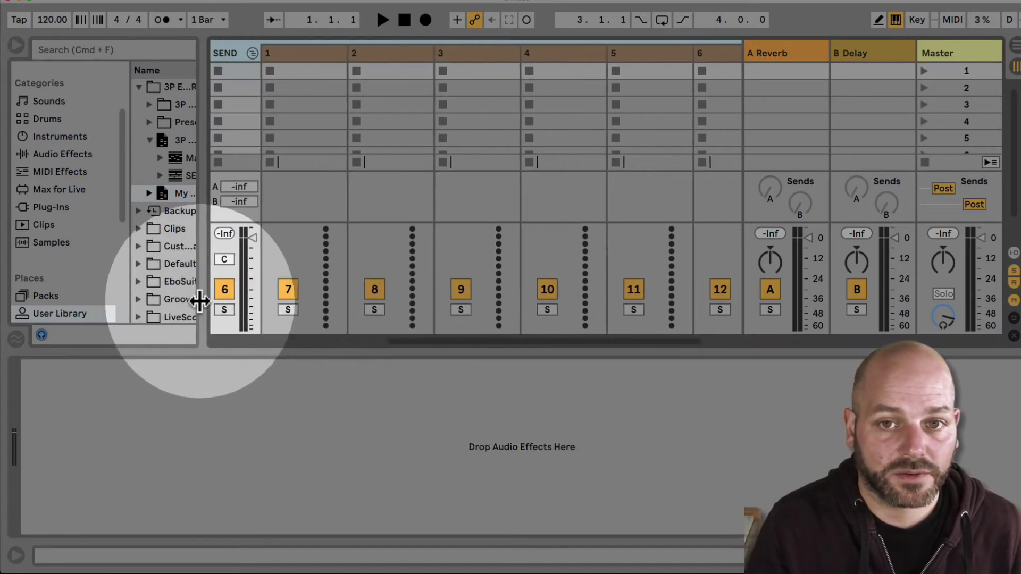
pyautogui.click(16, 47)
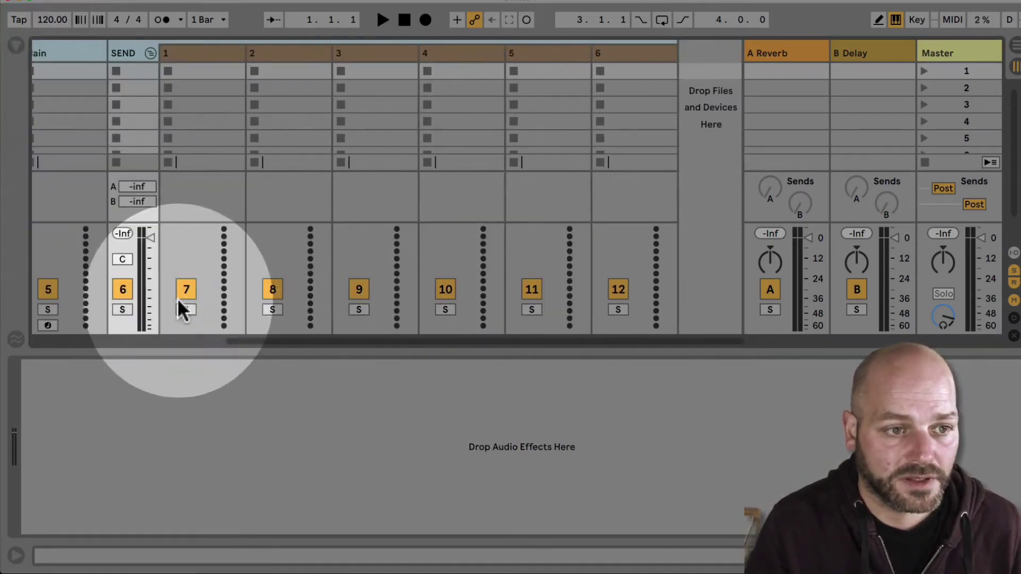
pyautogui.moveTo(454, 366); pyautogui.dragTo(467, 489)
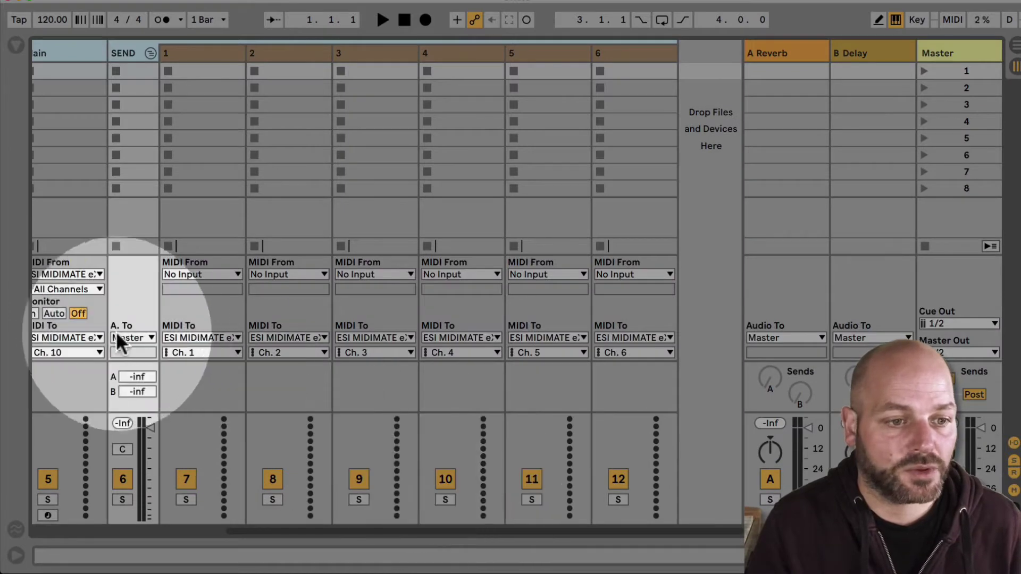
pyautogui.click(78, 47)
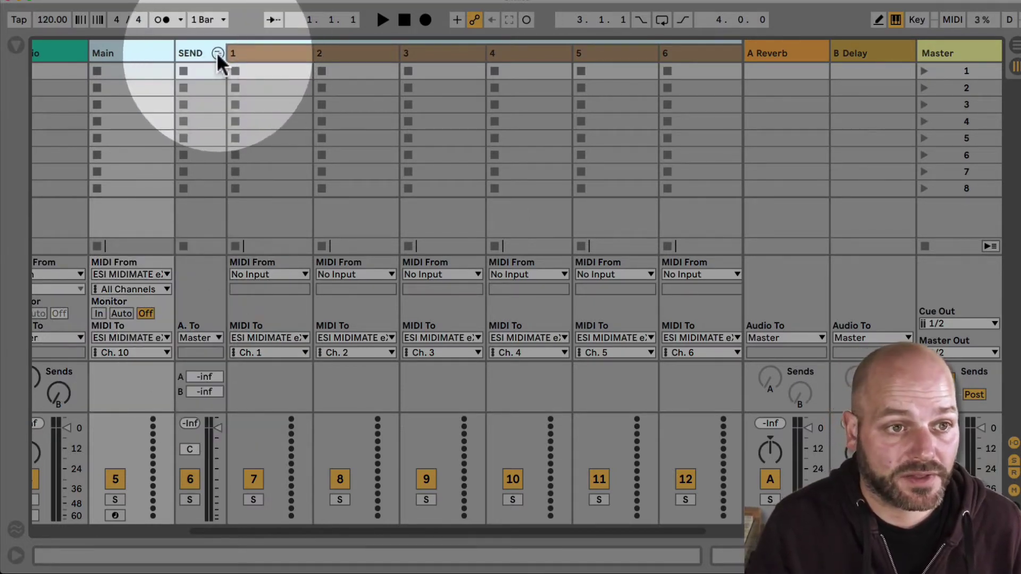
# Step: Delete the default tracks 4 Audio, 3 Audio, 2 MIDI and 1 MIDI, keeping only Main and SEND
pyautogui.press('Delete')
pyautogui.click(331, 47)
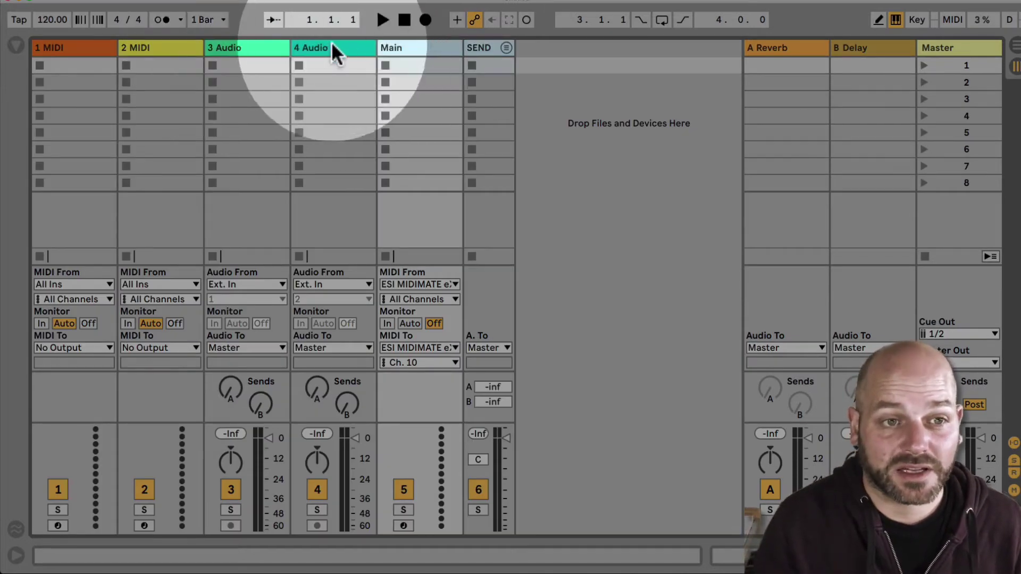
pyautogui.press('Delete')
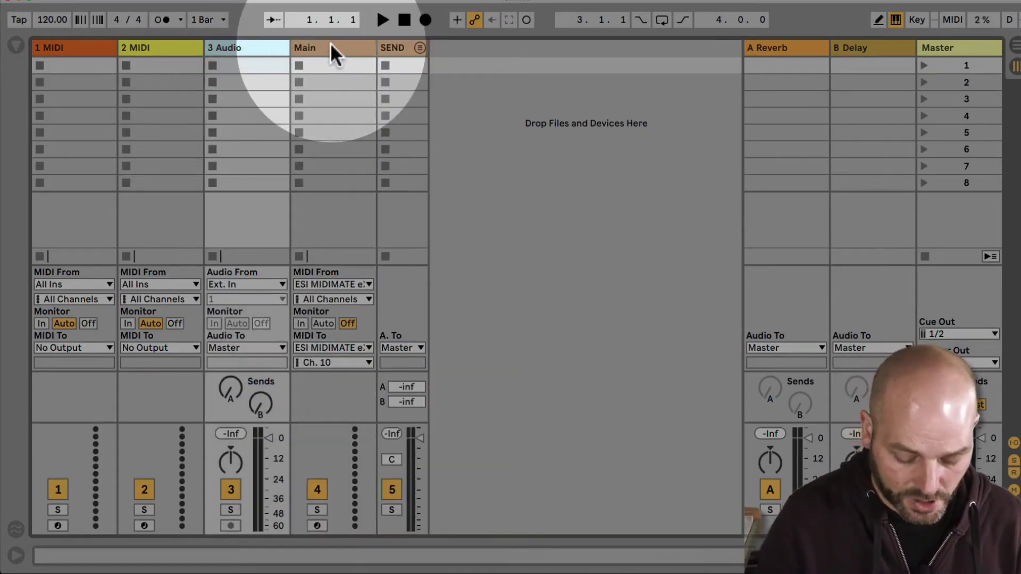
pyautogui.press('Delete')
pyautogui.press('Delete')
pyautogui.press('Left')
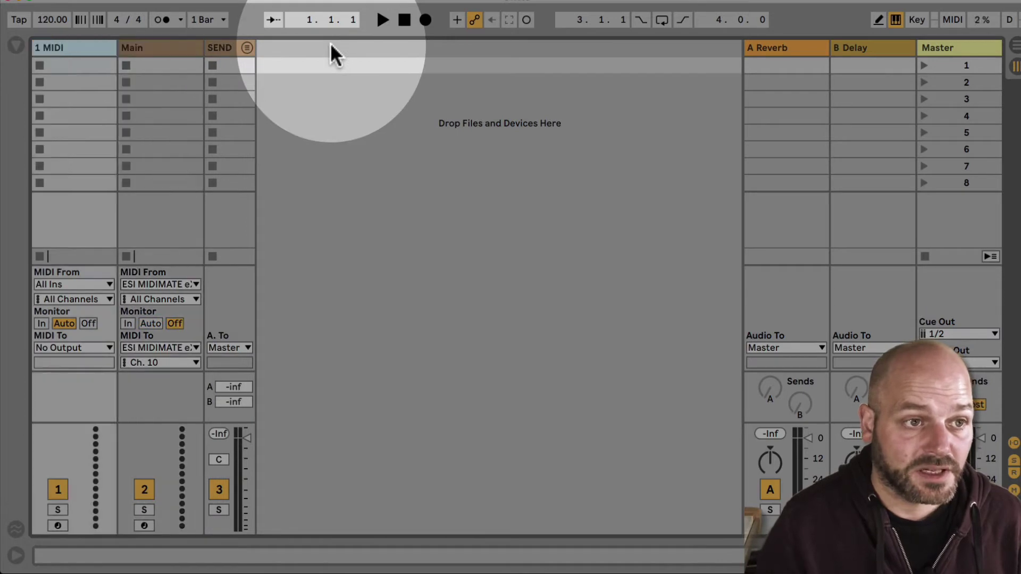
pyautogui.press('Delete')
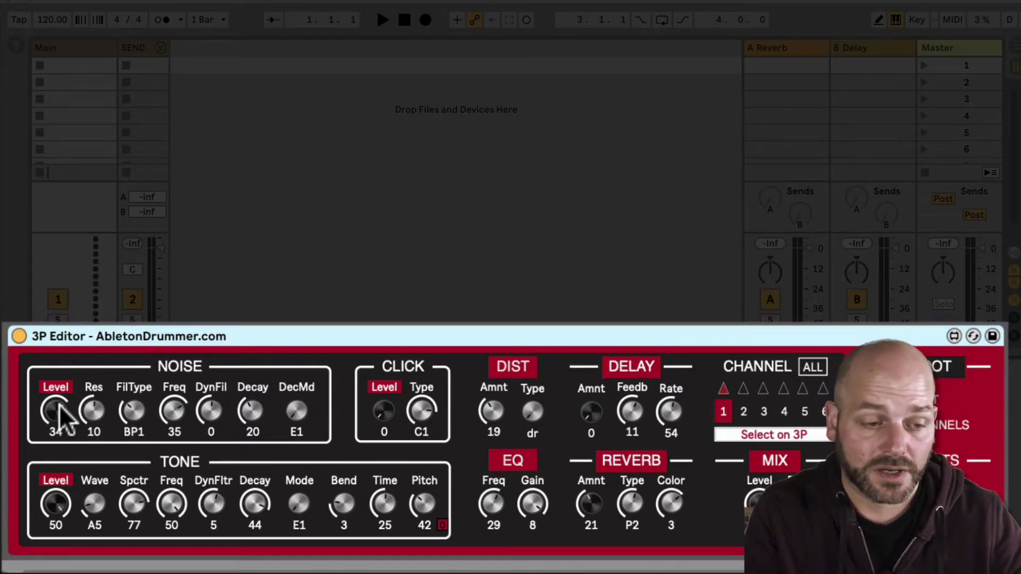
# Step: In the 3P Editor on channel 1, set the Noise level to 20, the Tone level to 26 and the Click level to 30
pyautogui.moveTo(61, 418); pyautogui.dragTo(61, 441)
pyautogui.moveTo(63, 505); pyautogui.dragTo(62, 526)
pyautogui.moveTo(385, 418); pyautogui.dragTo(385, 396)
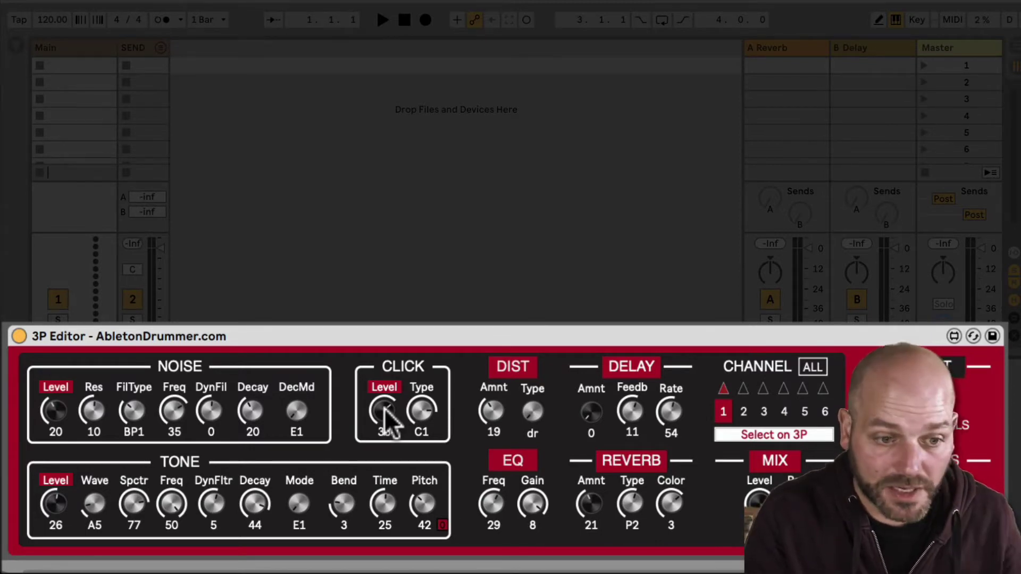
pyautogui.moveTo(388, 420); pyautogui.dragTo(388, 422)
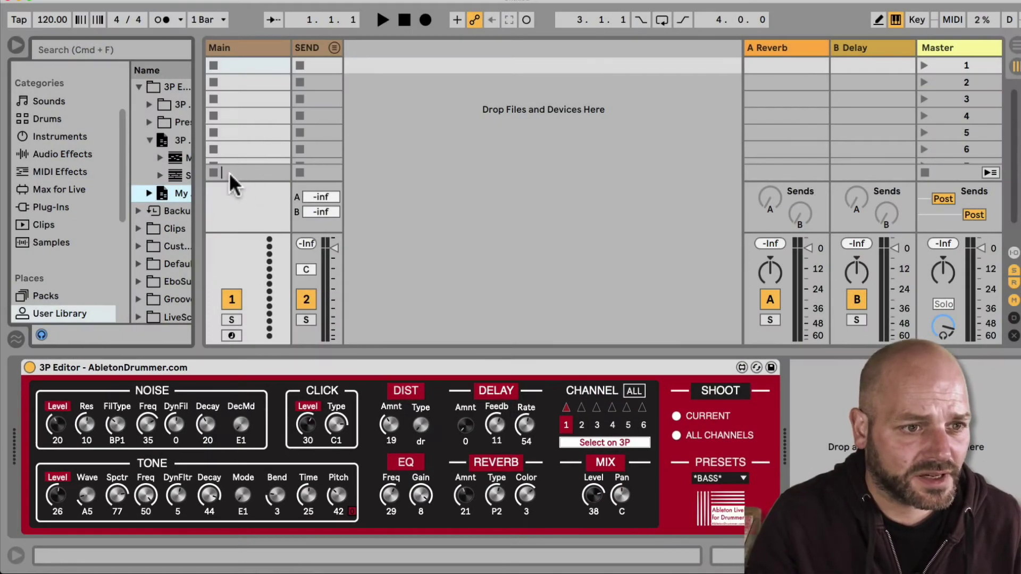
# Step: Load the 808 Feel (F7).adv preset from the User Library's Presets folder onto the Main track in place of the current 3P Editor
pyautogui.moveTo(230, 183); pyautogui.dragTo(371, 173)
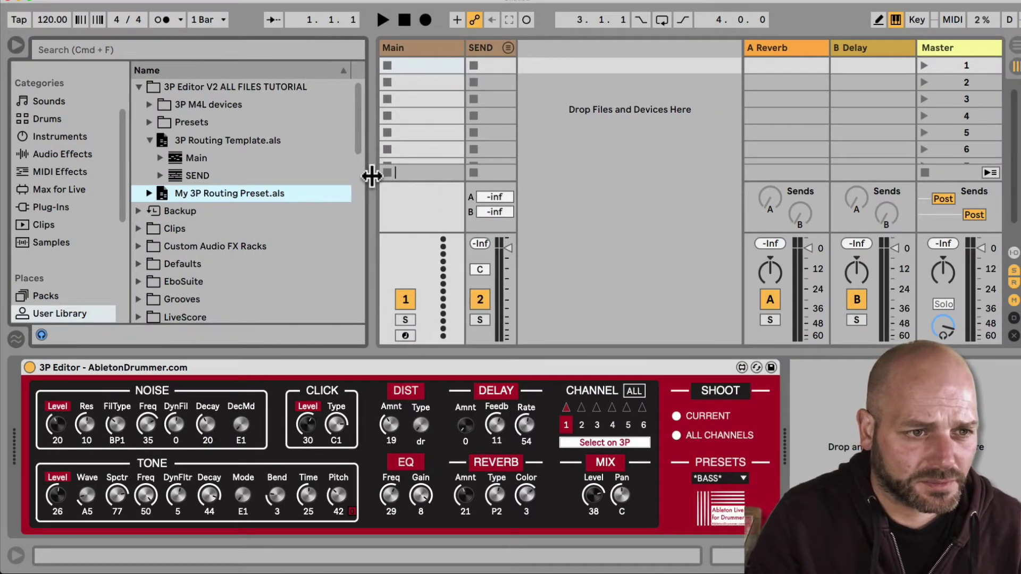
pyautogui.click(149, 122)
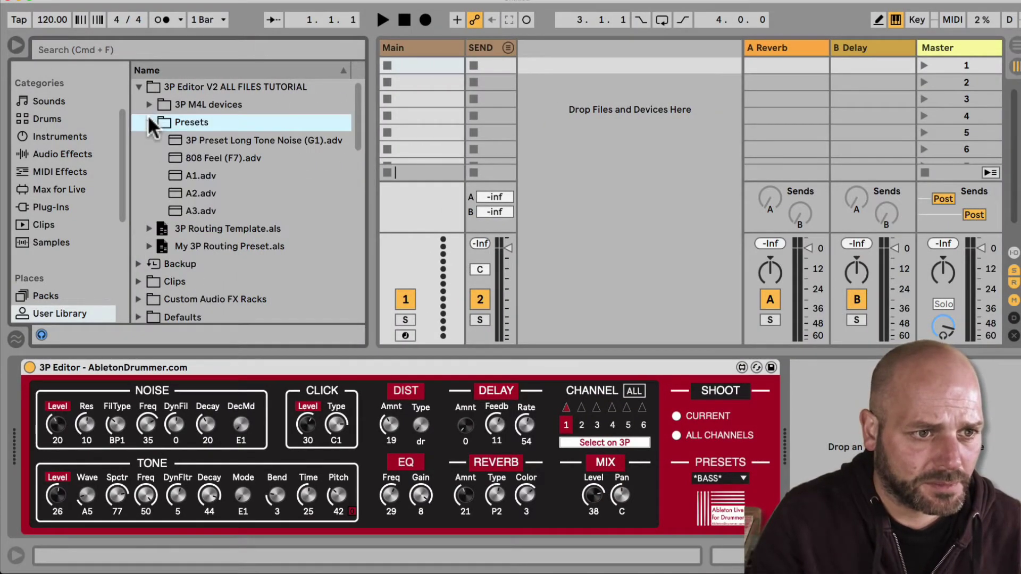
pyautogui.click(173, 138)
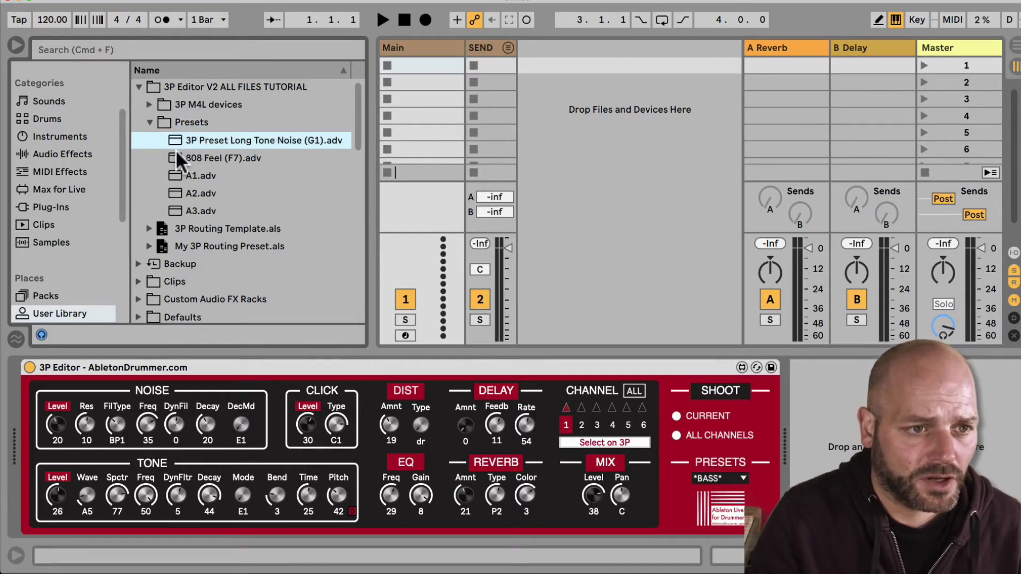
pyautogui.click(177, 154)
pyautogui.moveTo(177, 153); pyautogui.dragTo(234, 378)
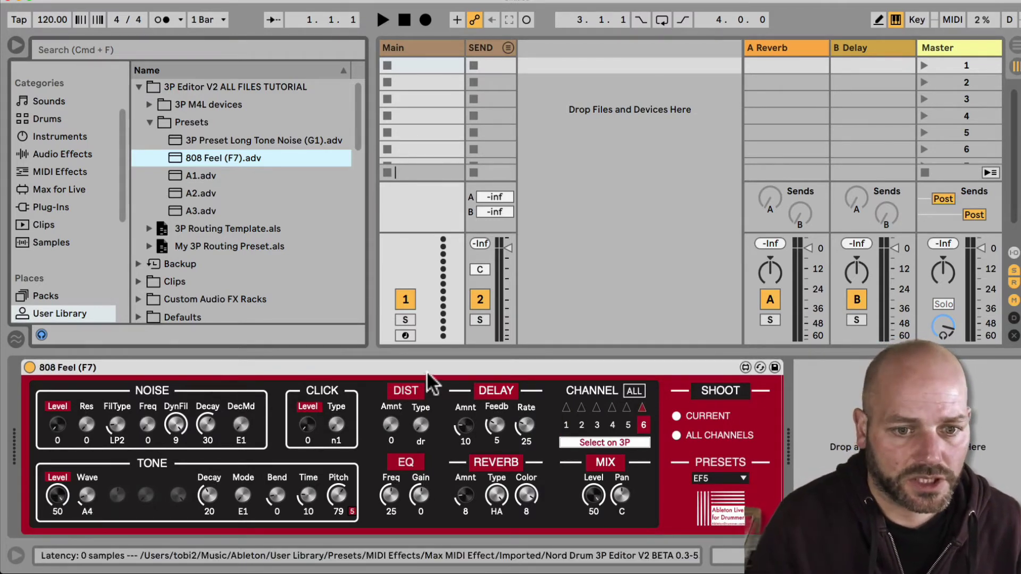
# Step: Delete the 808 Feel (F7) device from the Main track and load the same preset from the Presets folder again
pyautogui.click(373, 366)
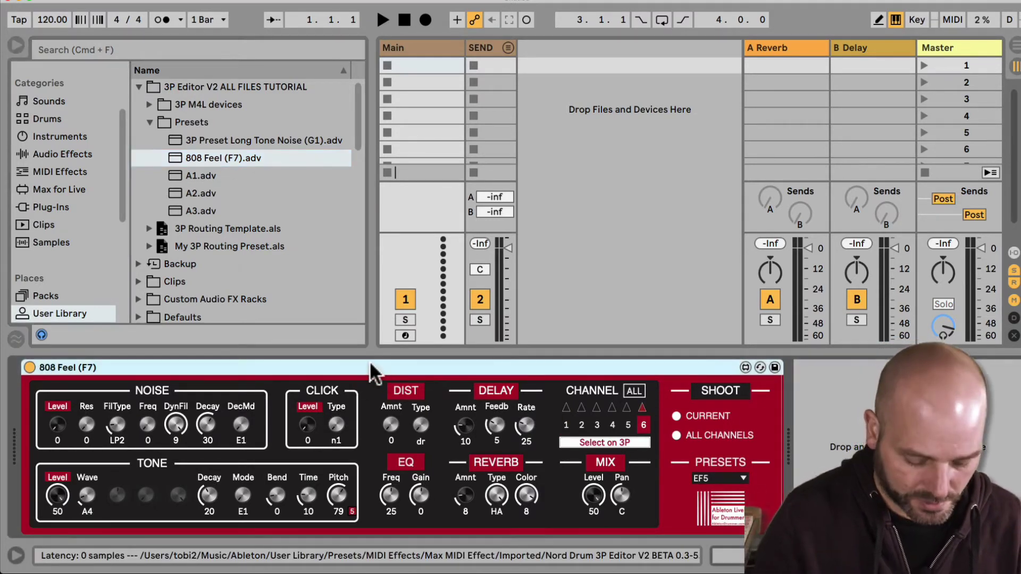
pyautogui.press('Delete')
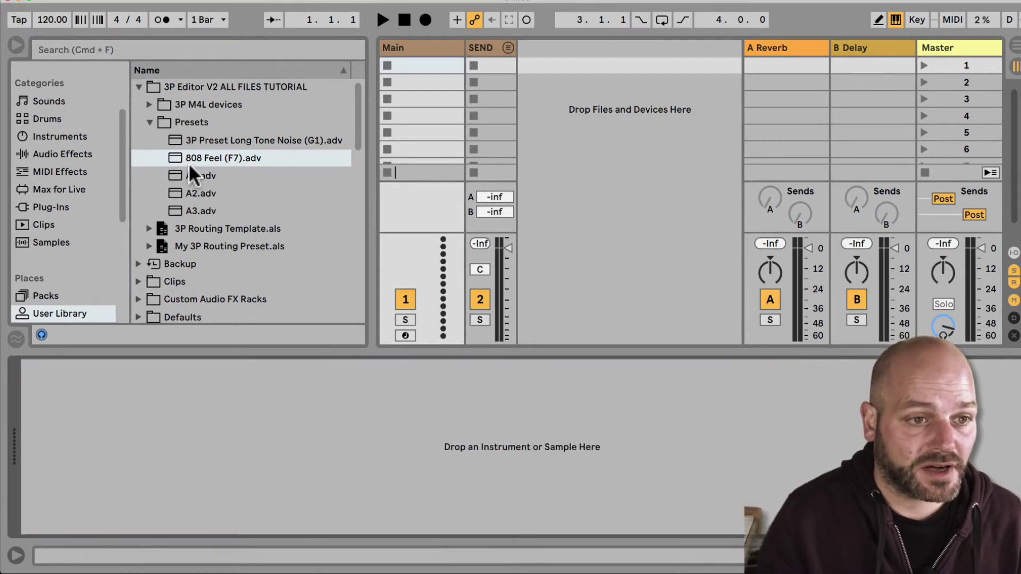
pyautogui.doubleClick(177, 155)
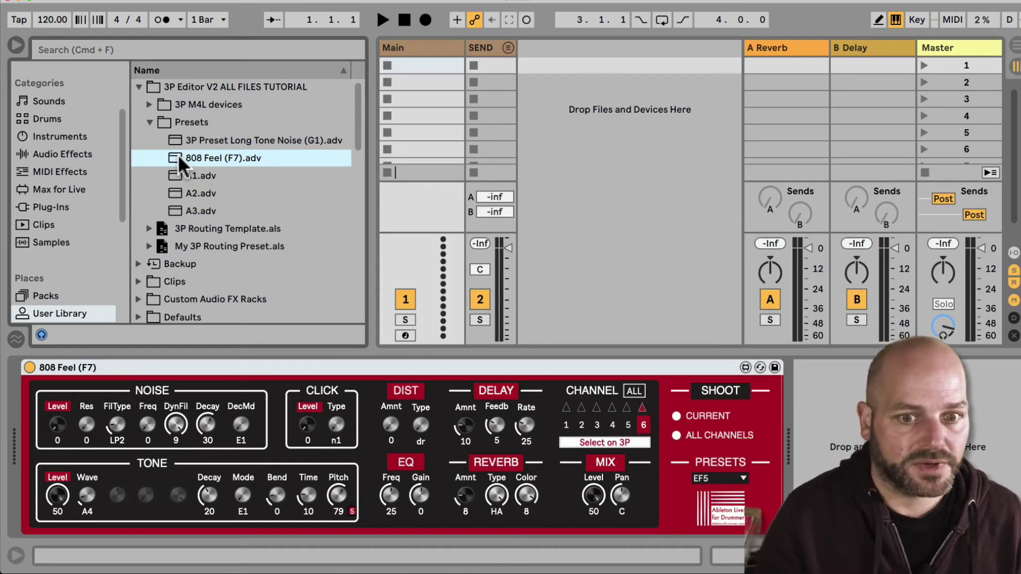
pyautogui.click(363, 358)
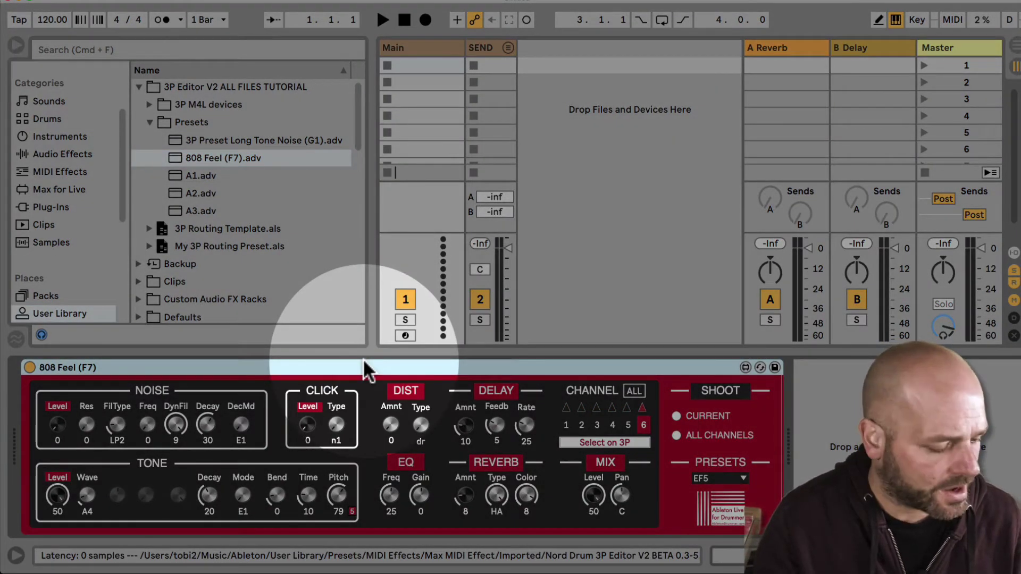
# Step: Step through the channels of the 808 Feel (F7) device to examine their sound settings, and return to channel 1
pyautogui.click(566, 424)
pyautogui.click(582, 425)
pyautogui.click(596, 425)
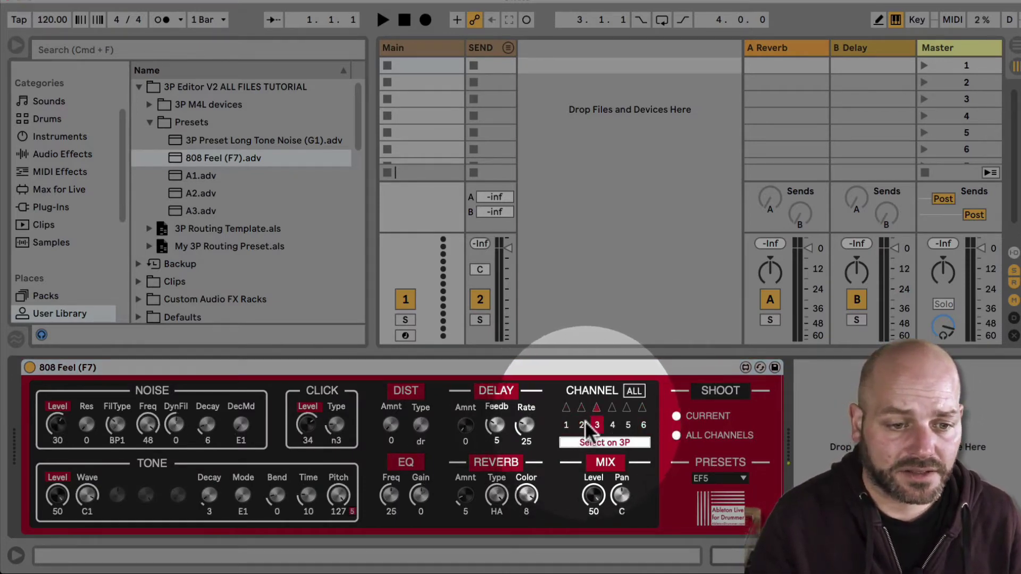
pyautogui.click(612, 424)
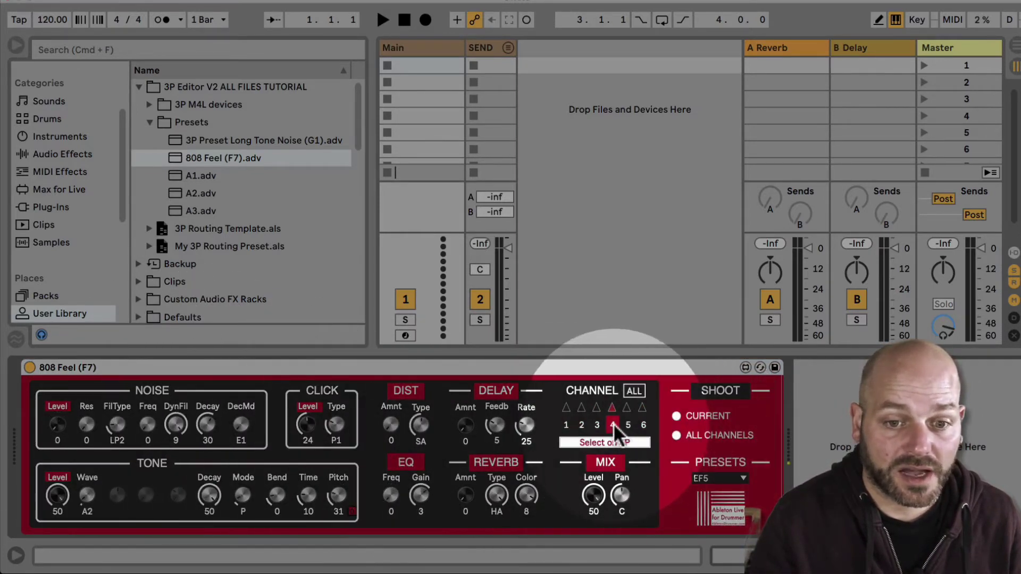
pyautogui.click(628, 425)
pyautogui.click(644, 424)
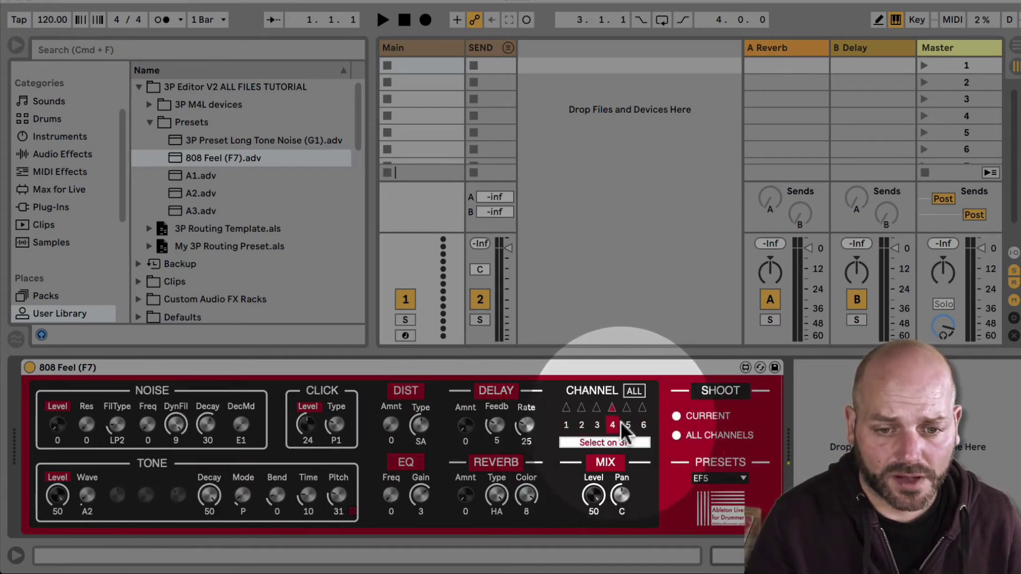
pyautogui.click(566, 425)
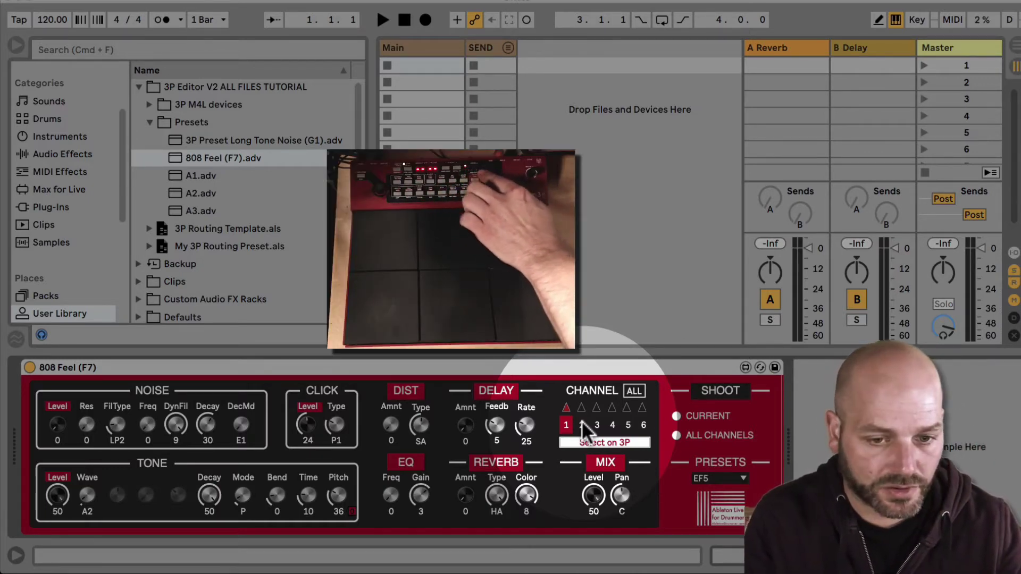
# Step: Switch between channels 1, 3 and 4 of the 808 Feel (F7) device and toggle Select on 3P off and on again
pyautogui.click(597, 425)
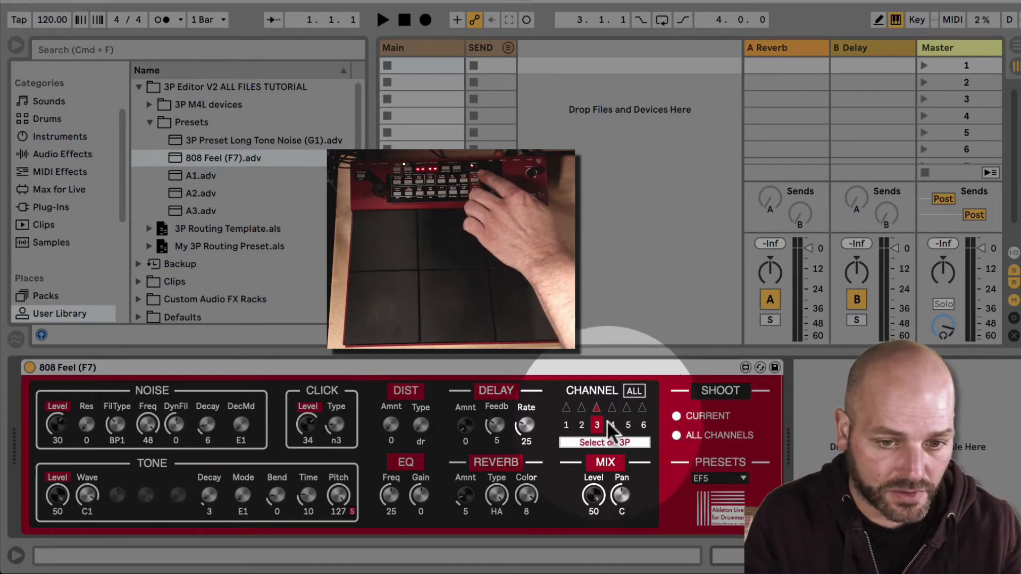
pyautogui.click(566, 426)
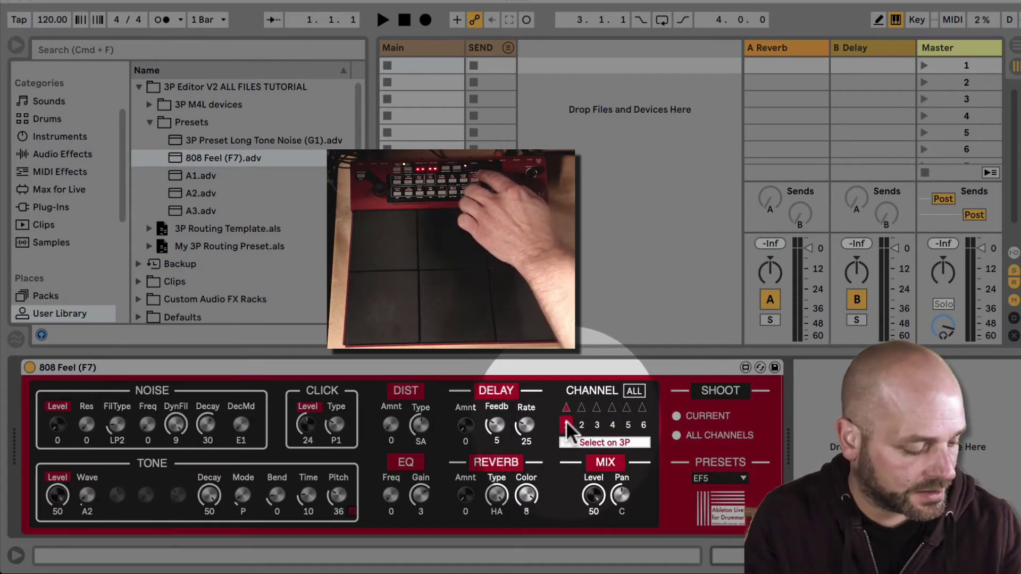
pyautogui.click(597, 425)
pyautogui.click(613, 425)
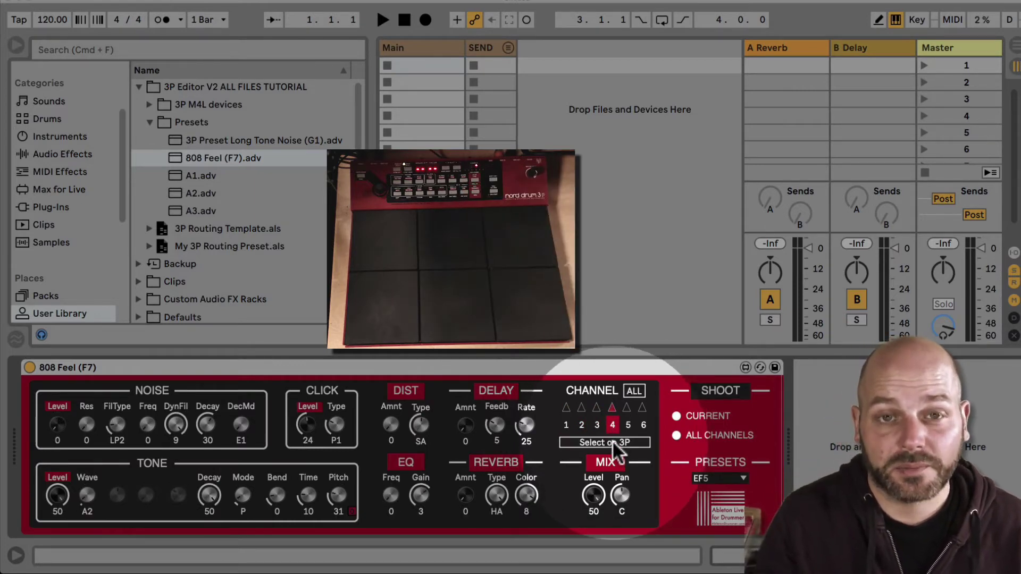
pyautogui.click(611, 443)
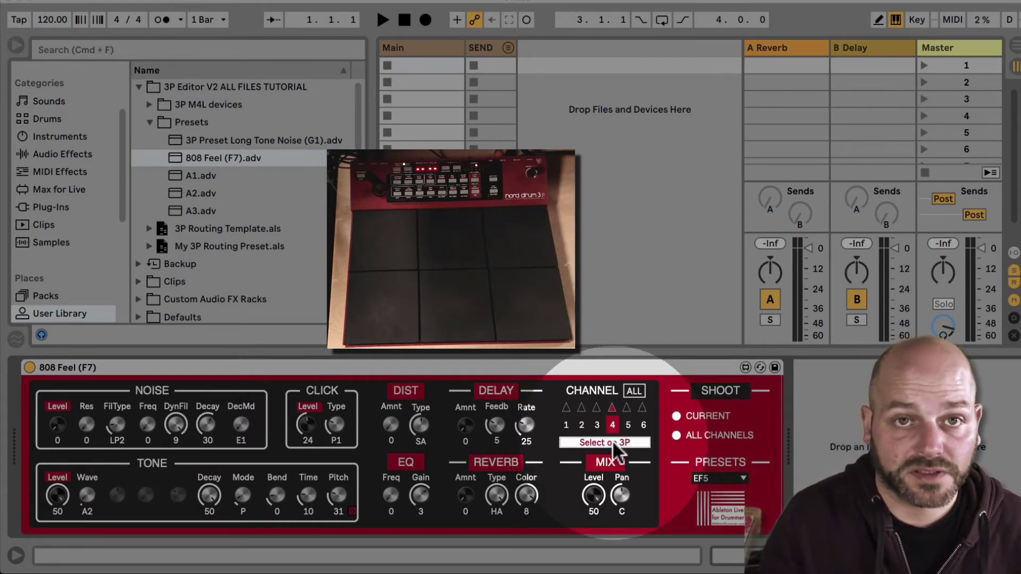
# Step: Go through channels 1, 2 and 6 of the 808 Feel (F7) device to compare their Noise and Tone settings, returning to channel 1
pyautogui.click(570, 425)
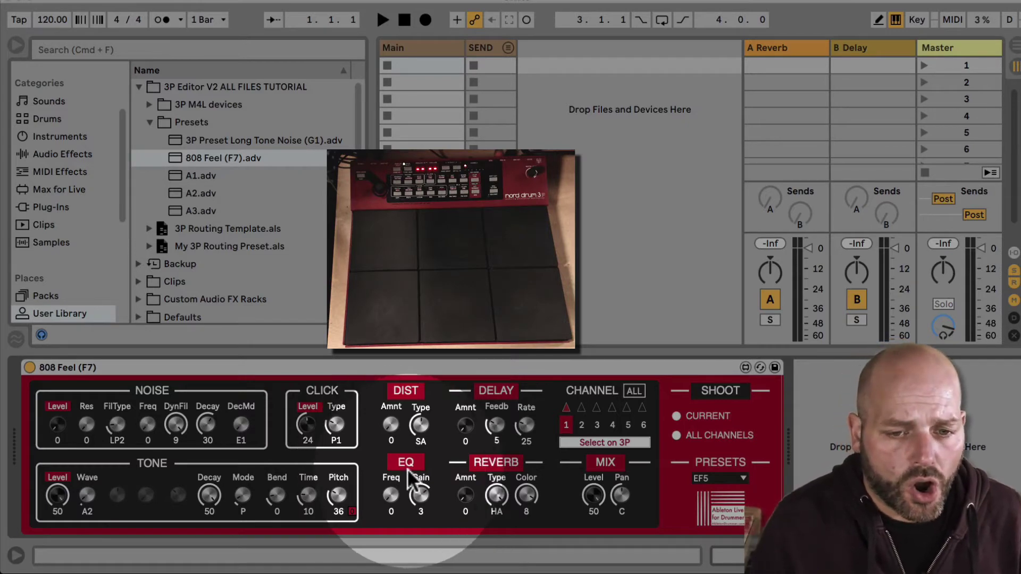
pyautogui.click(596, 425)
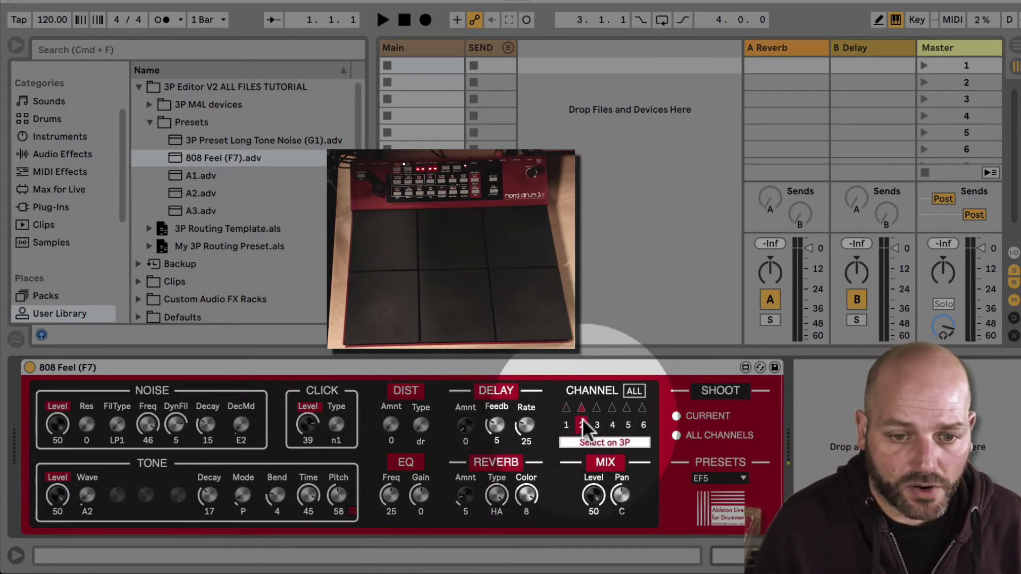
pyautogui.click(643, 424)
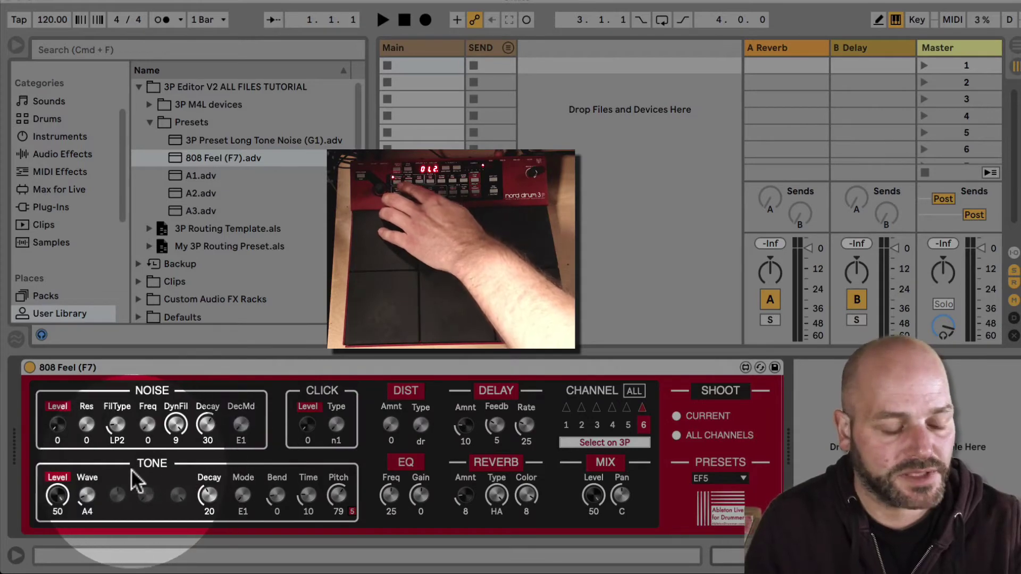
pyautogui.click(565, 421)
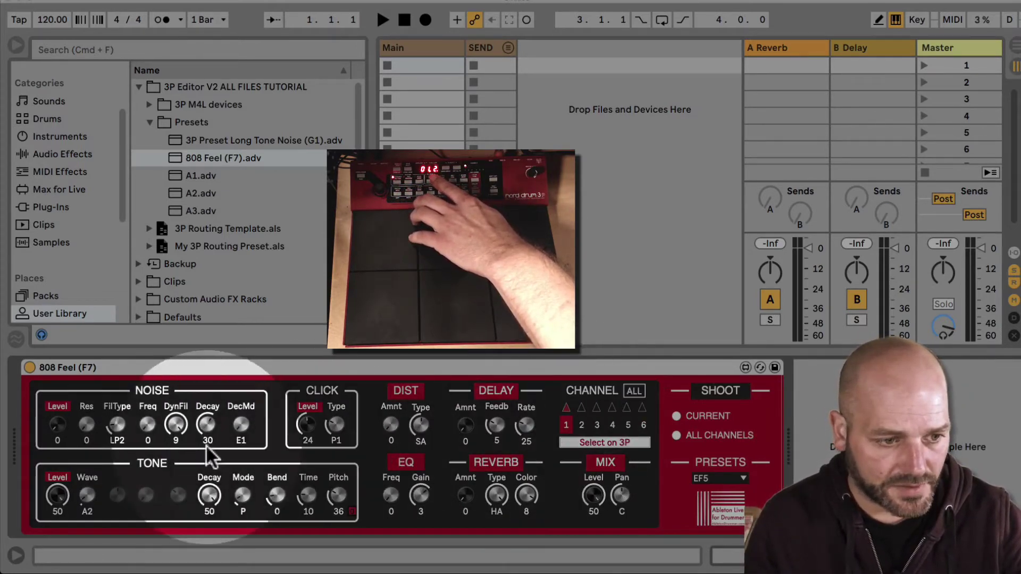
# Step: On channel 1, set the Noise Res to 3, the Noise Level to 39 and the Tone Level to 14
pyautogui.moveTo(87, 428); pyautogui.dragTo(86, 409)
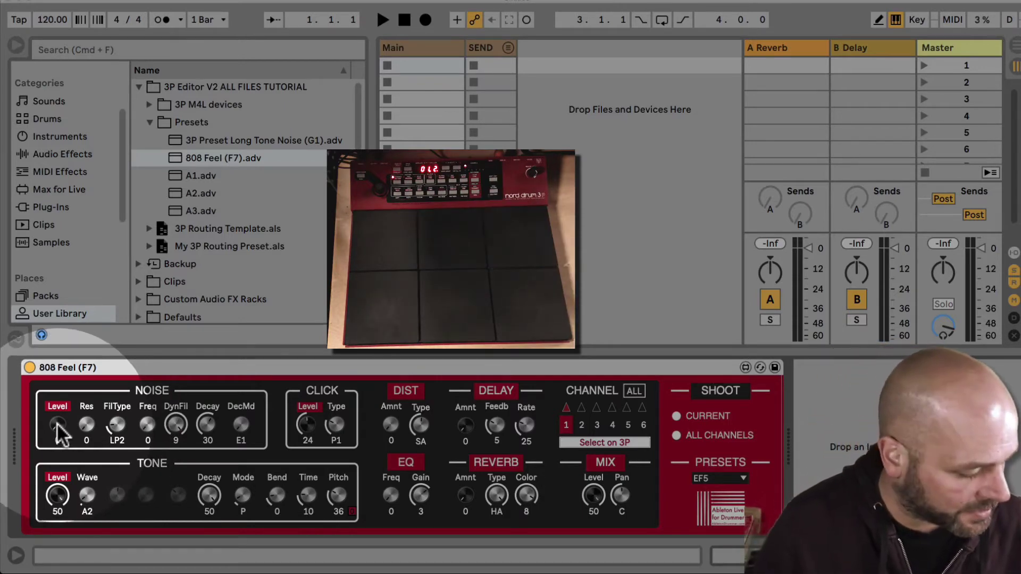
pyautogui.moveTo(57, 425)
pyautogui.mouseDown()
pyautogui.moveTo(57, 414)
pyautogui.moveTo(86, 420)
pyautogui.moveTo(58, 432)
pyautogui.mouseUp()
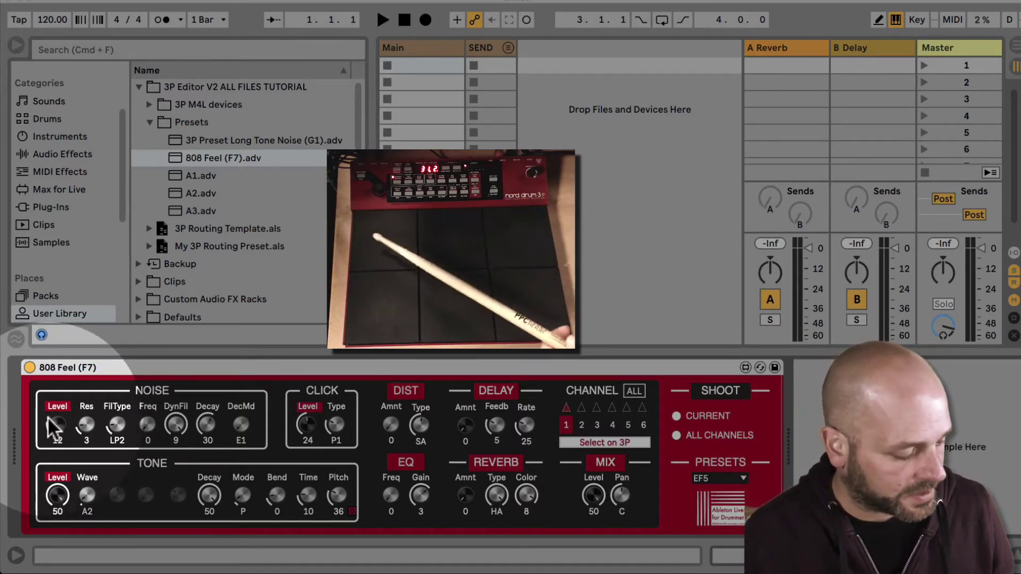
pyautogui.moveTo(55, 430); pyautogui.dragTo(55, 416)
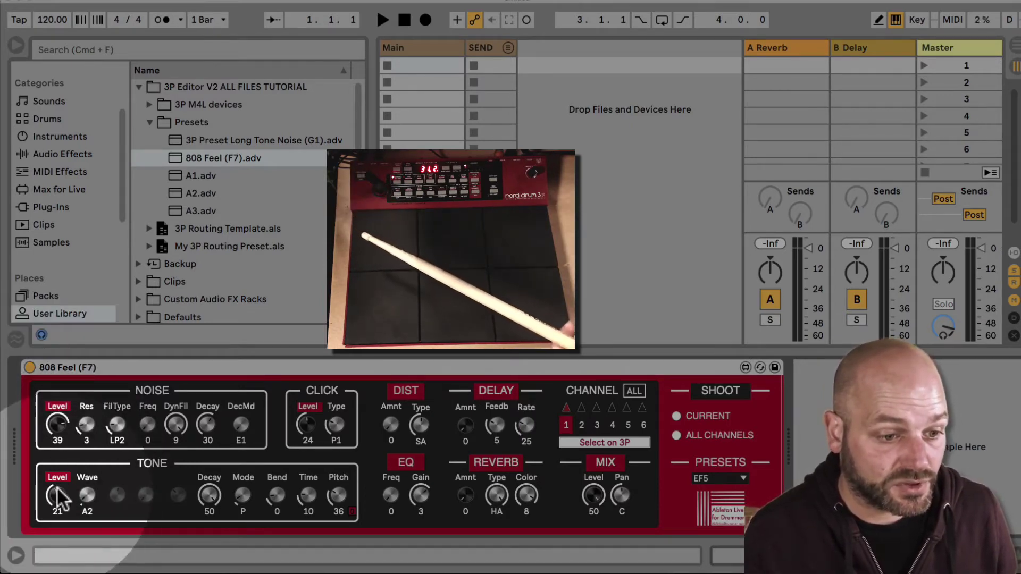
pyautogui.moveTo(57, 495); pyautogui.dragTo(60, 519)
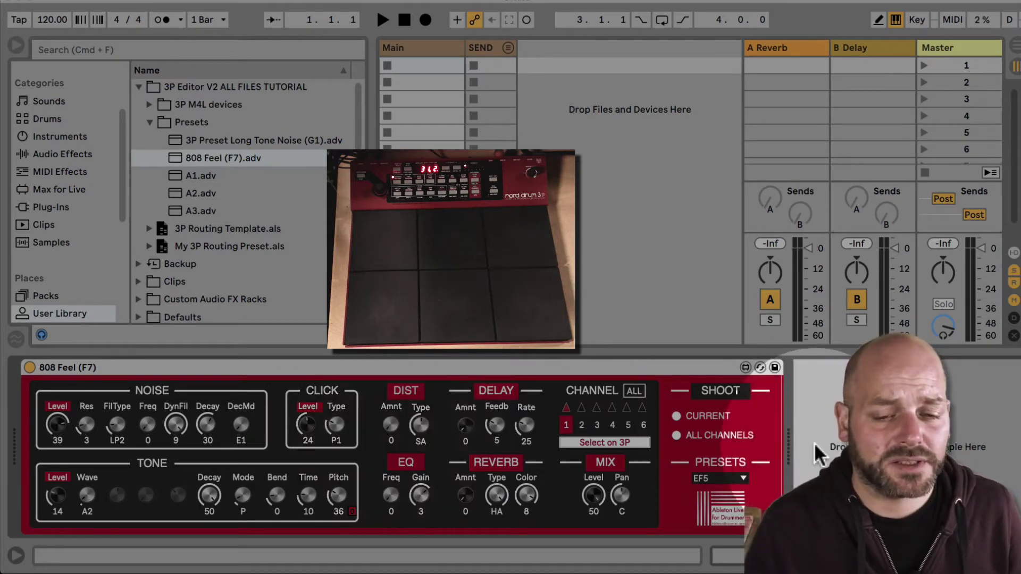
# Step: Load the hh3 sound and then the to6 sound from the built-in presets into channel 1, and switch to channel 2
pyautogui.click(739, 477)
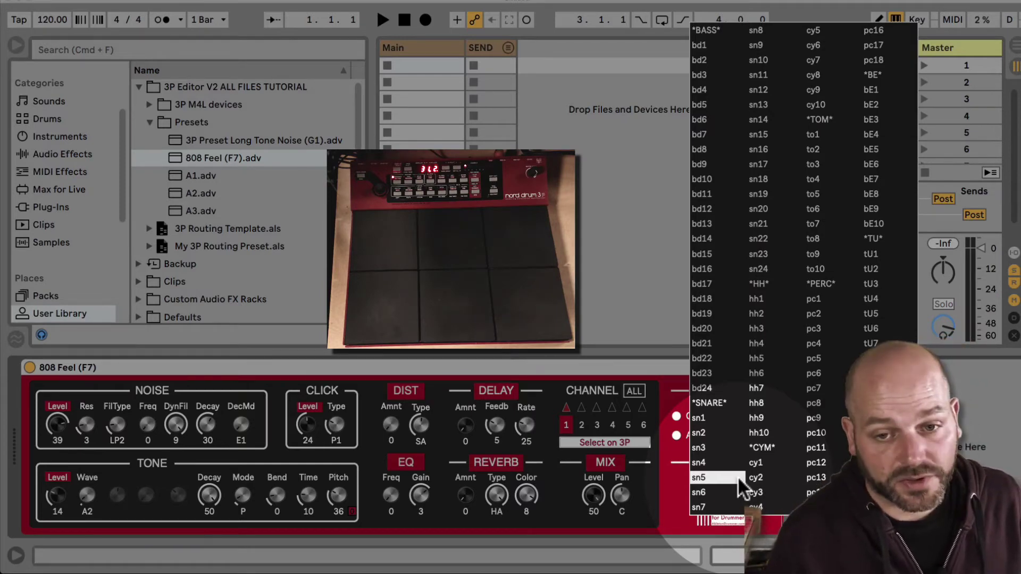
pyautogui.click(778, 323)
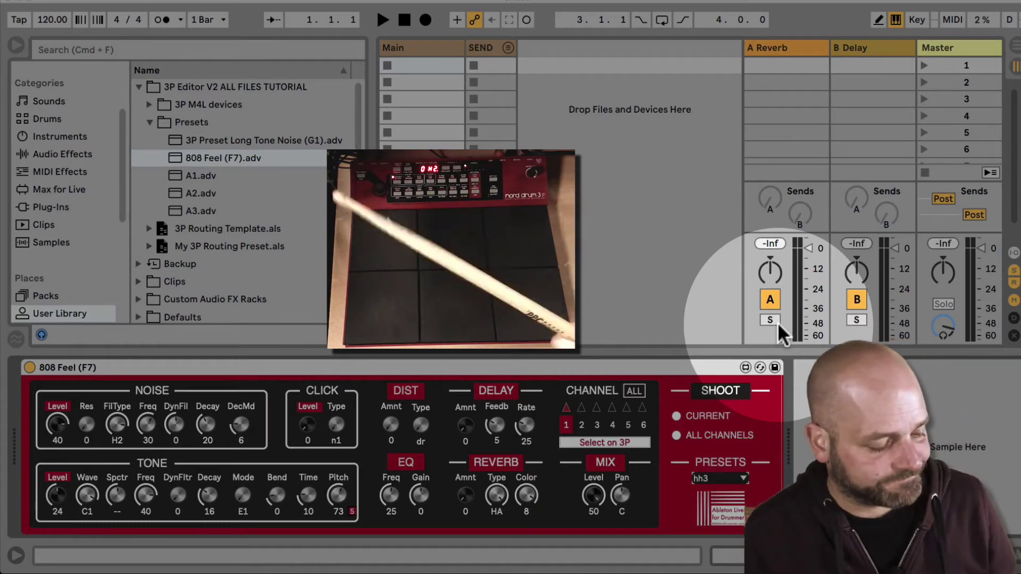
pyautogui.click(729, 478)
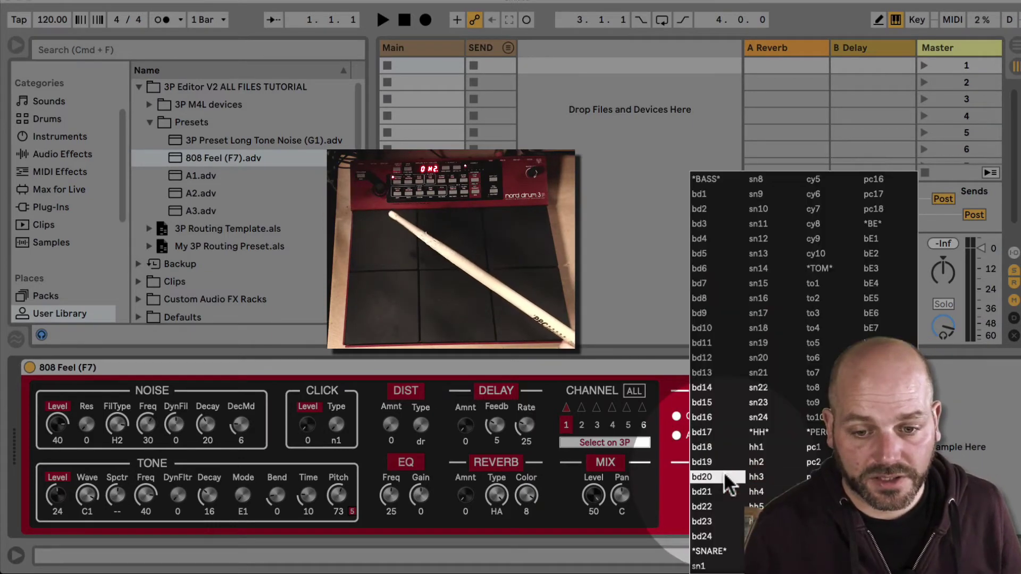
pyautogui.click(819, 360)
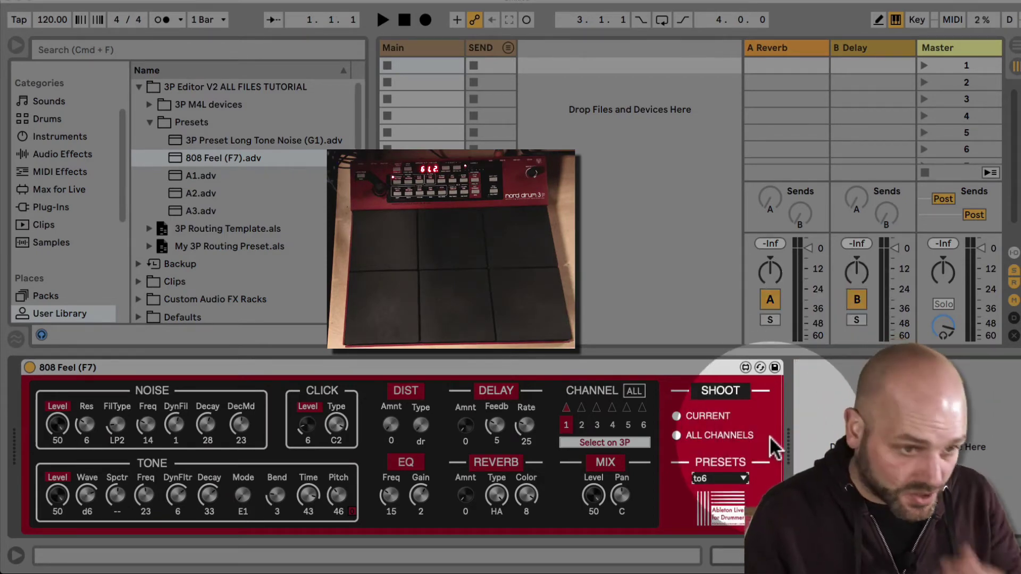
pyautogui.click(739, 479)
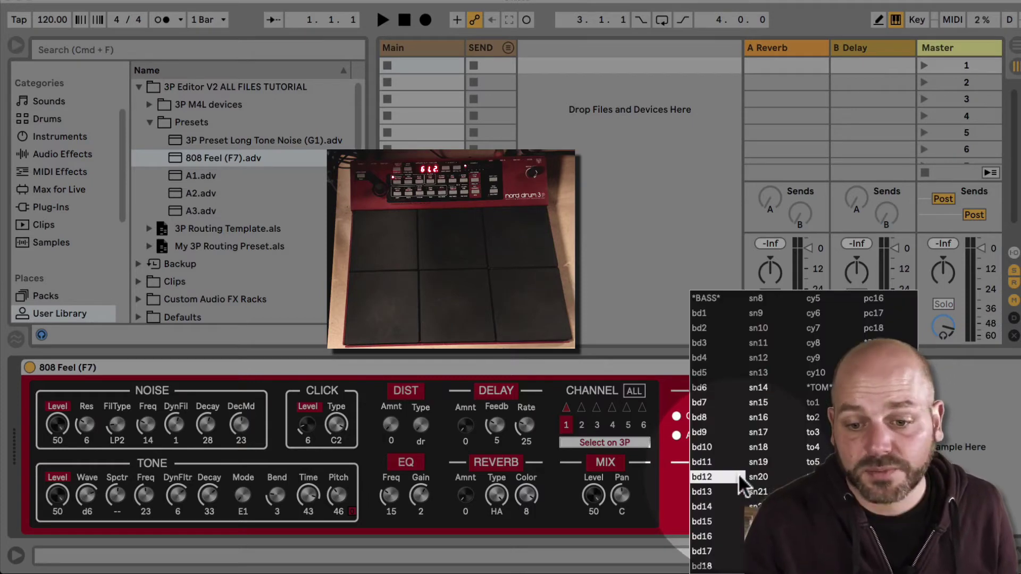
pyautogui.press('Escape')
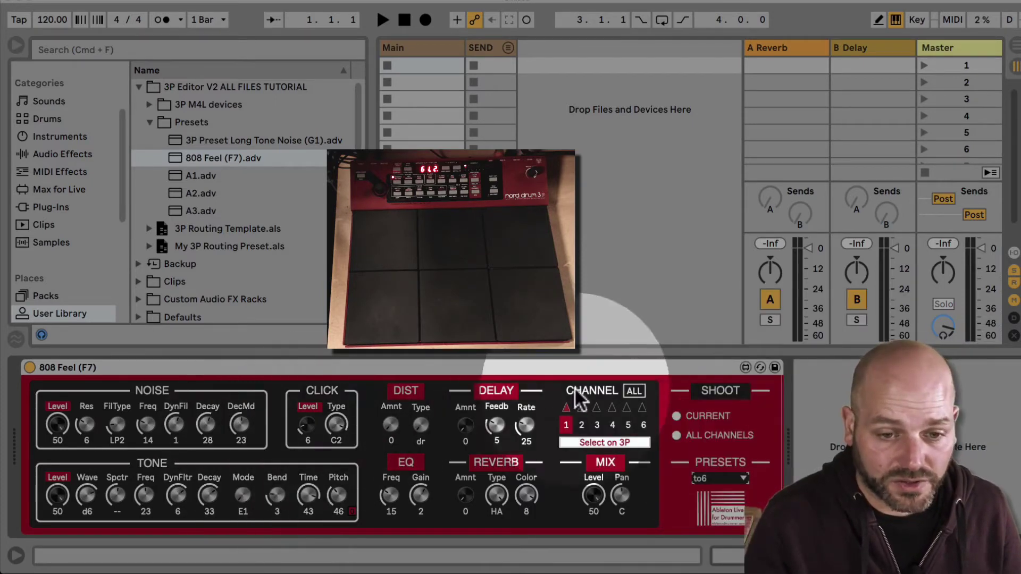
pyautogui.click(581, 425)
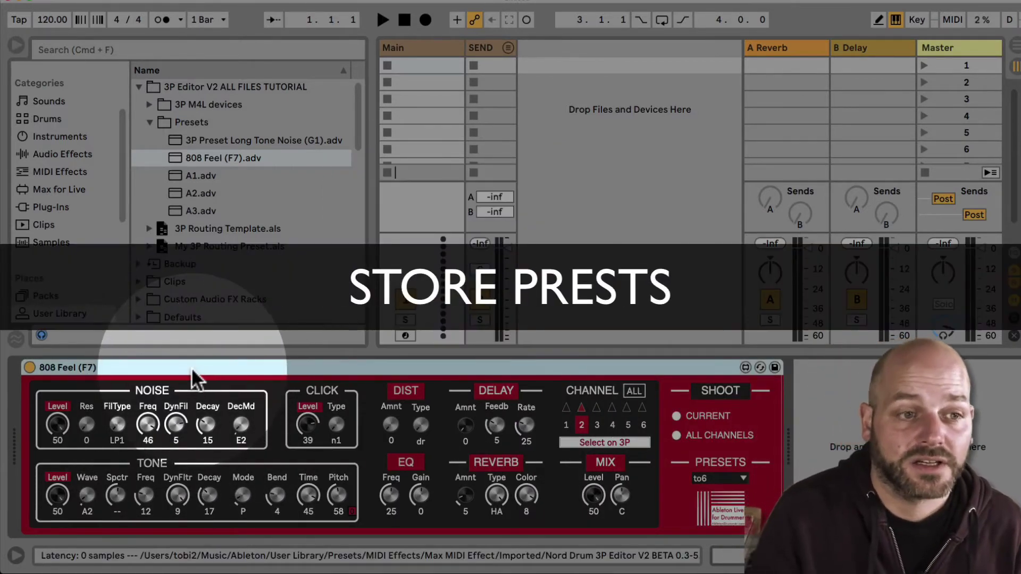
# Step: Save the edited 808 Feel (F7) device in the Presets folder under the name "my custom 3P sound 1"
pyautogui.moveTo(177, 367); pyautogui.dragTo(206, 196)
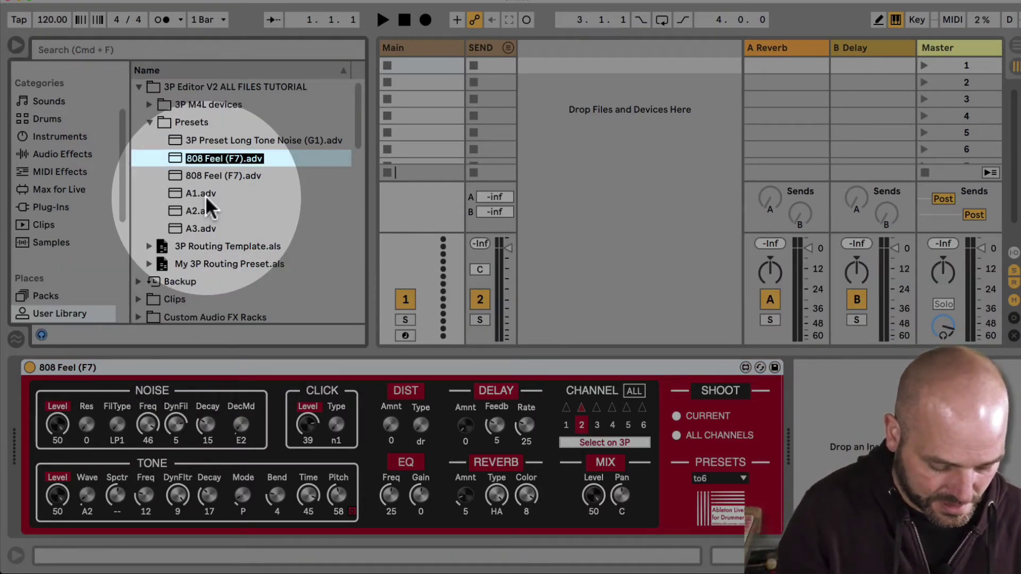
pyautogui.write('my custo')
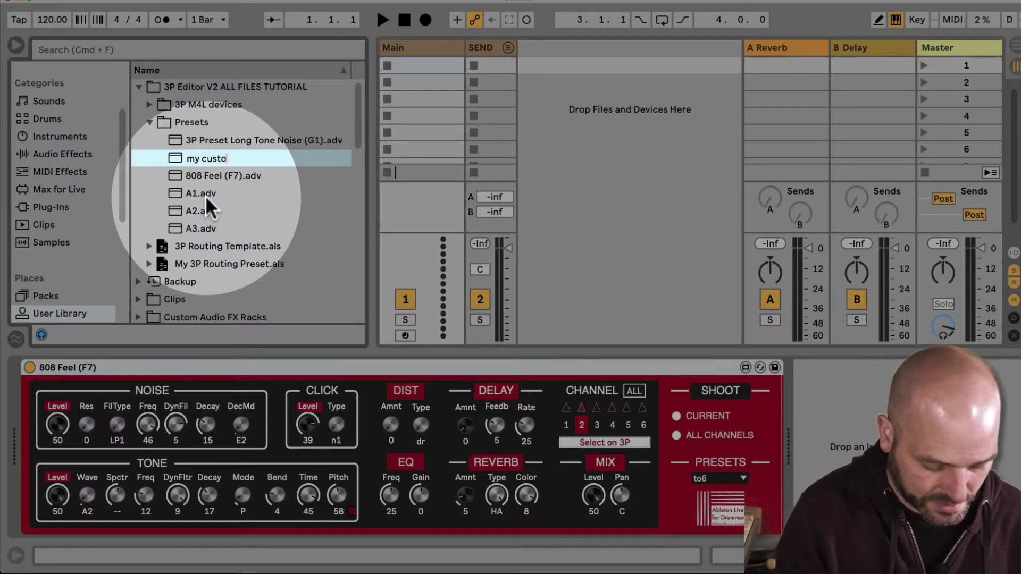
pyautogui.write('m 3p')
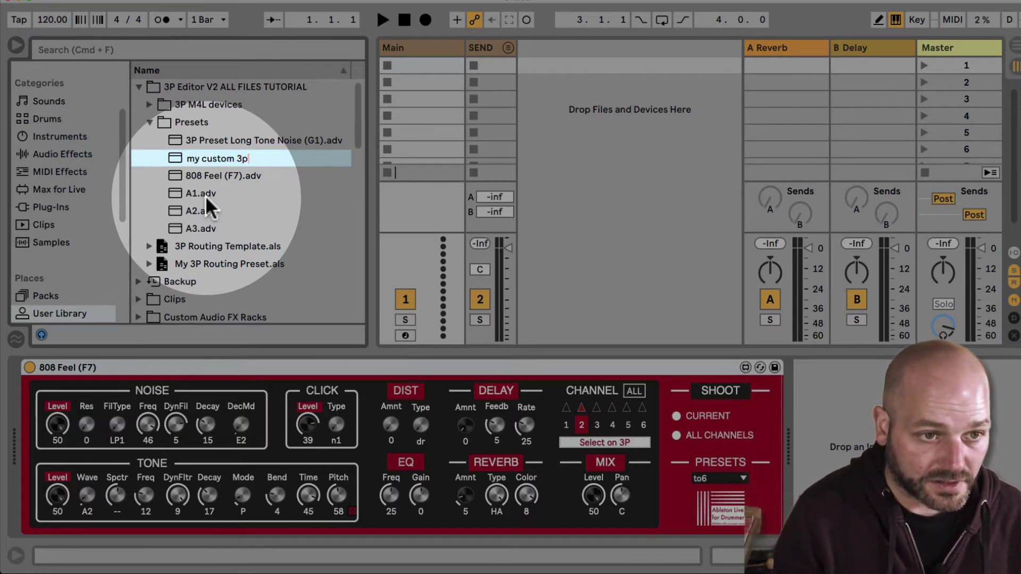
pyautogui.press('BackSpace')
pyautogui.write('P sound 1')
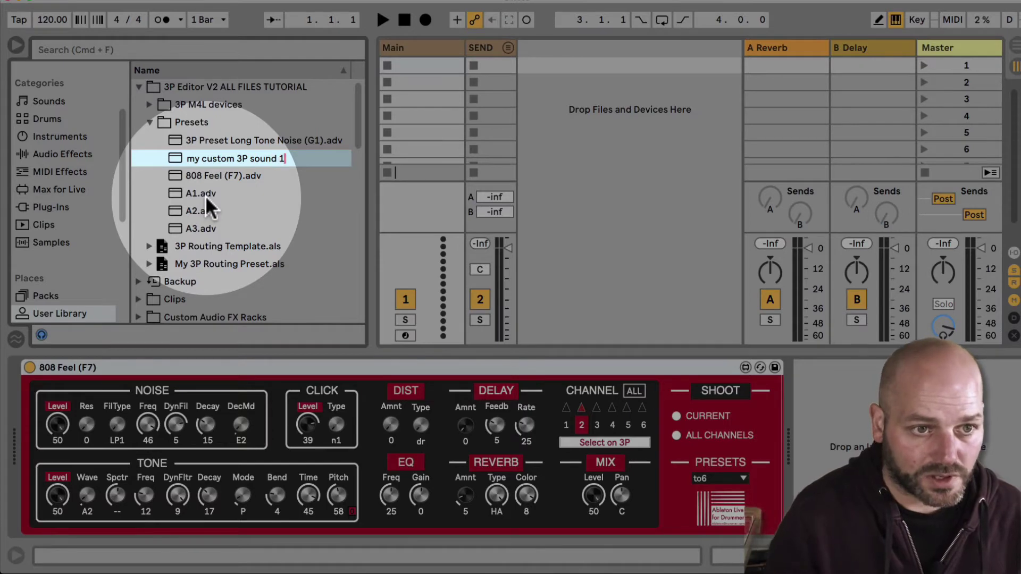
pyautogui.press('Return')
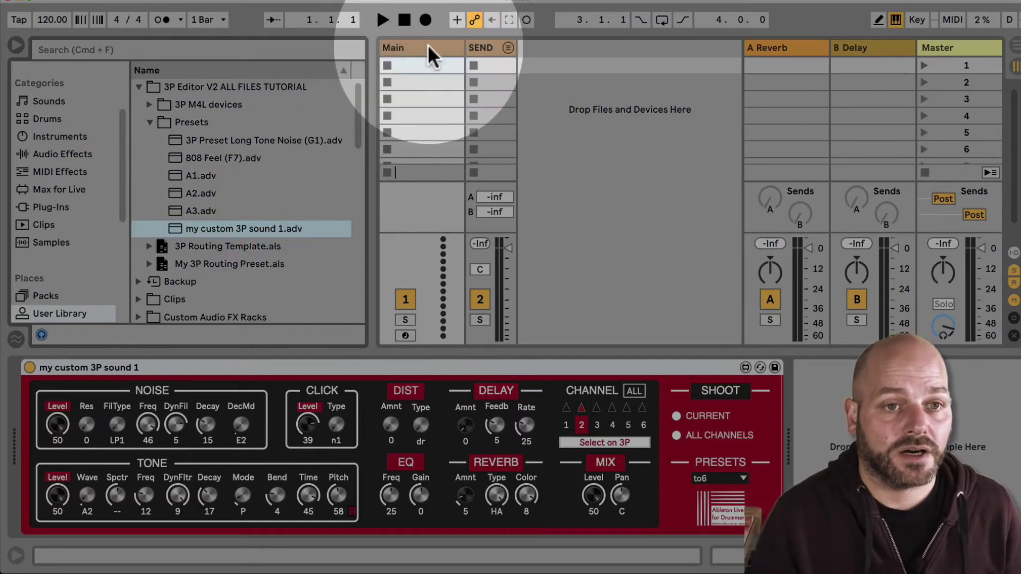
# Step: Examine the Main track and the tracks inside the SEND group, fold the group again and select the my custom 3P sound 1.adv preset
pyautogui.click(427, 46)
pyautogui.click(480, 49)
pyautogui.click(507, 48)
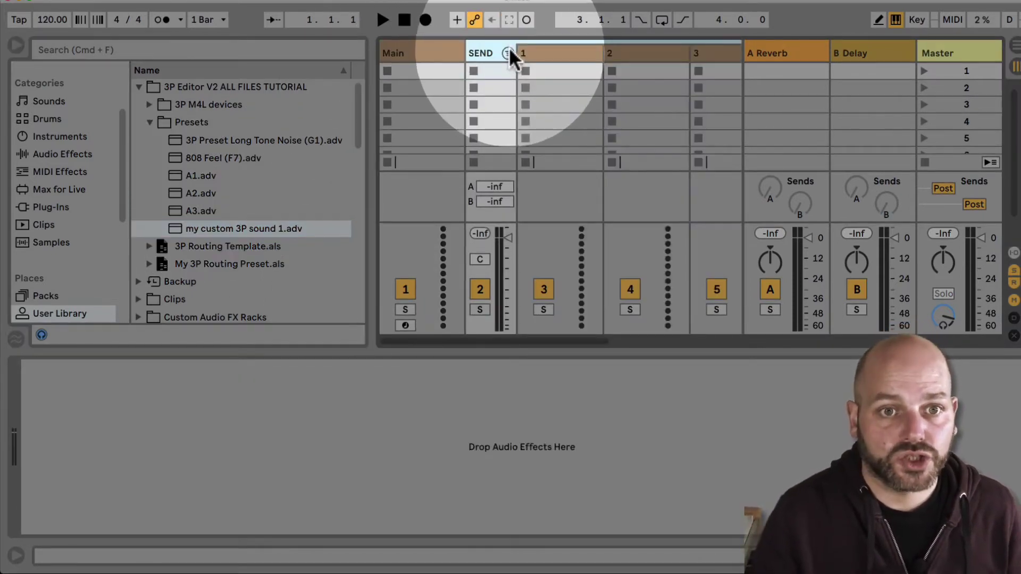
pyautogui.click(509, 50)
pyautogui.click(419, 48)
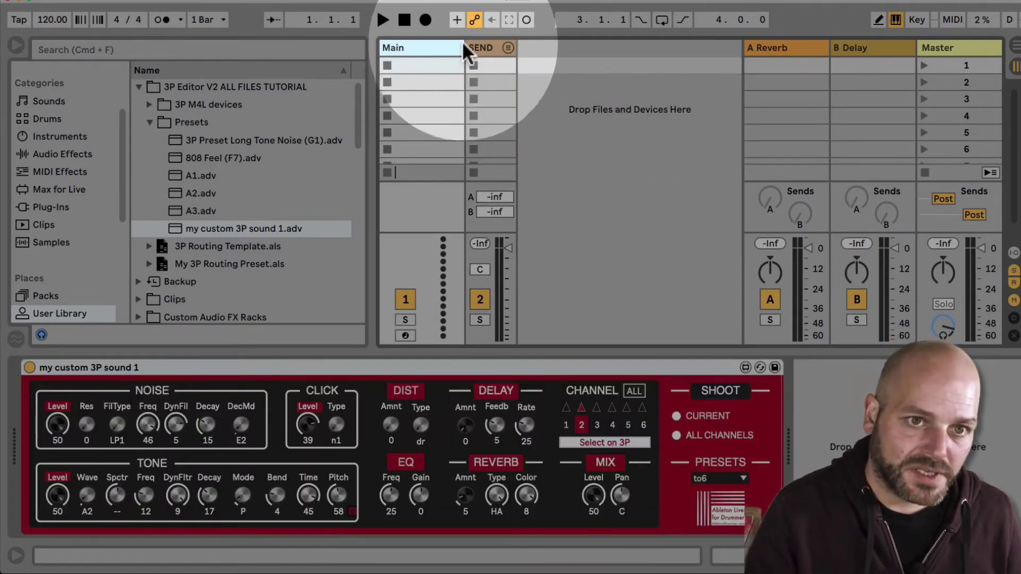
pyautogui.click(237, 223)
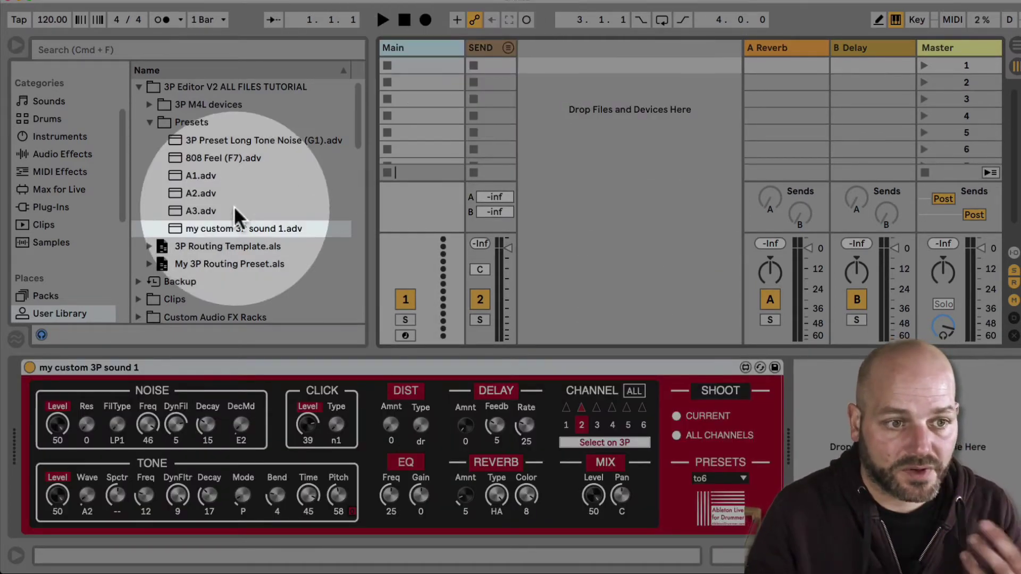
pyautogui.click(413, 215)
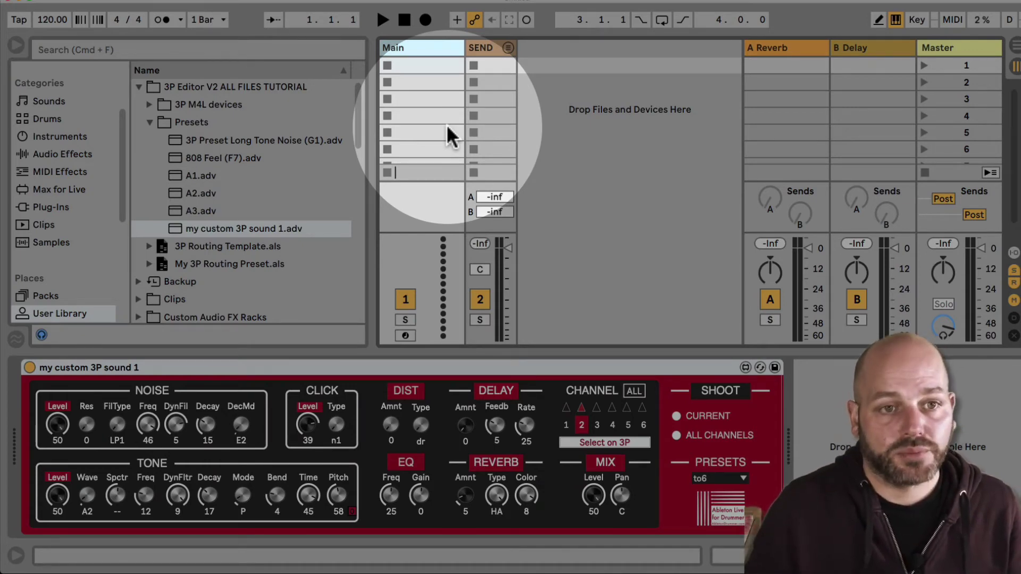
pyautogui.click(242, 229)
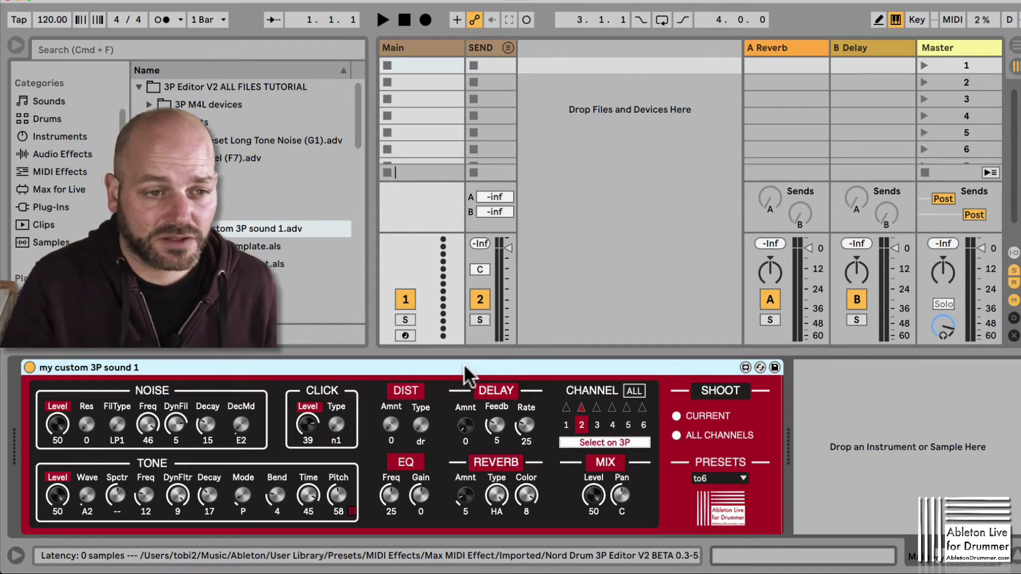
# Step: Add the A1.adv preset to the Main track after the my custom 3P sound 1 device, then collapse and re-expand that first device
pyautogui.moveTo(277, 175); pyautogui.dragTo(854, 453)
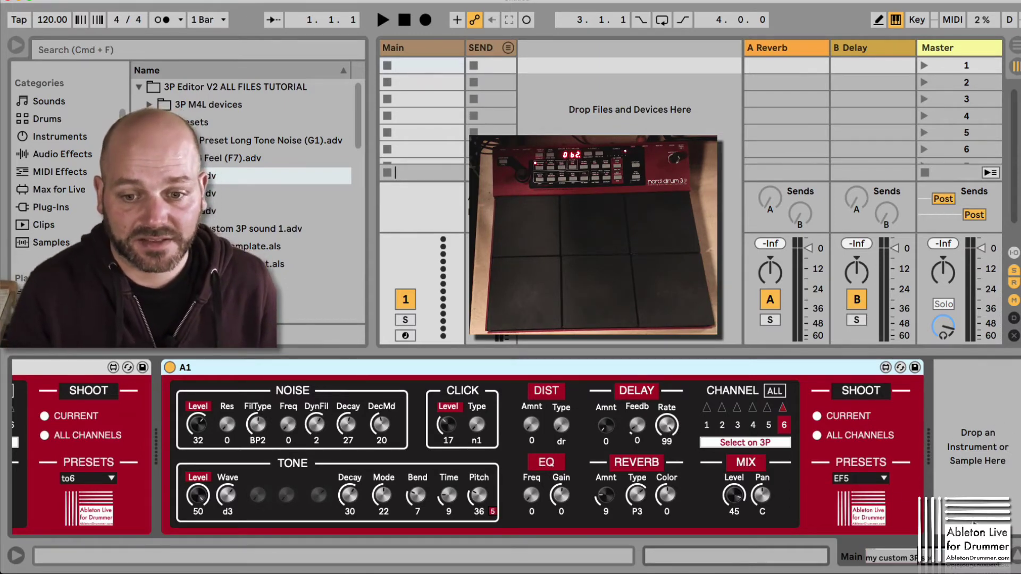
pyautogui.click(923, 565)
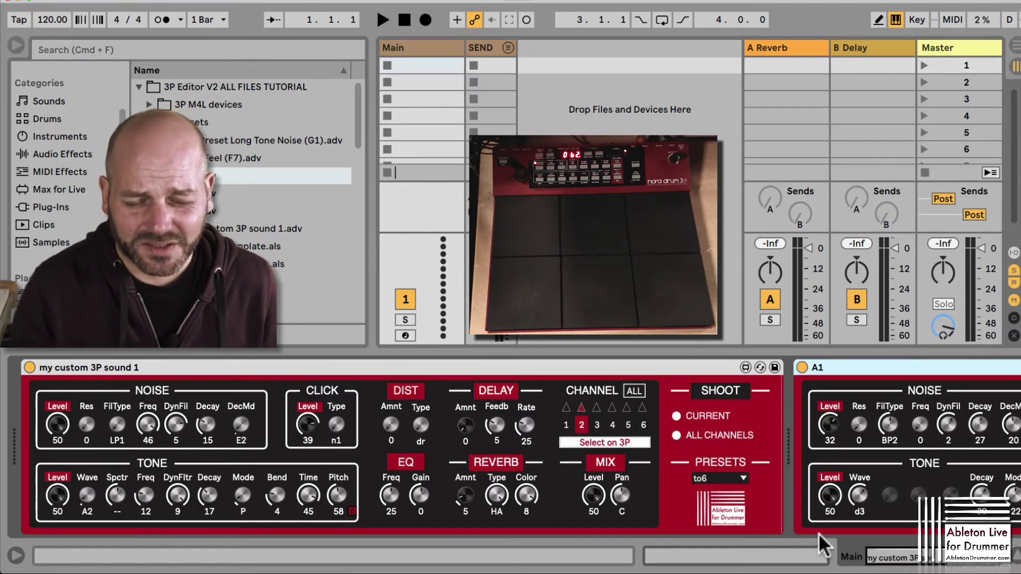
pyautogui.doubleClick(502, 365)
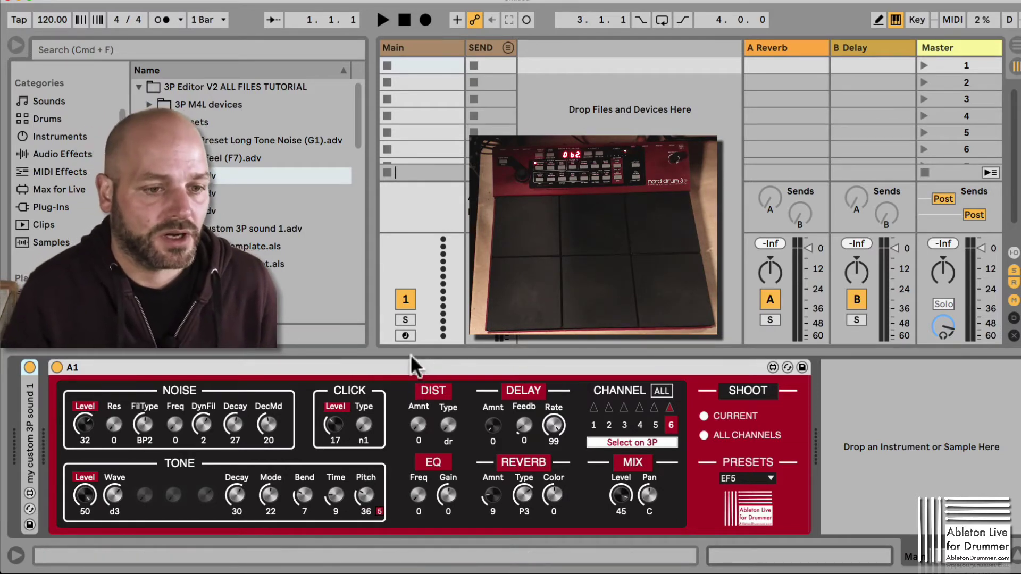
pyautogui.doubleClick(31, 410)
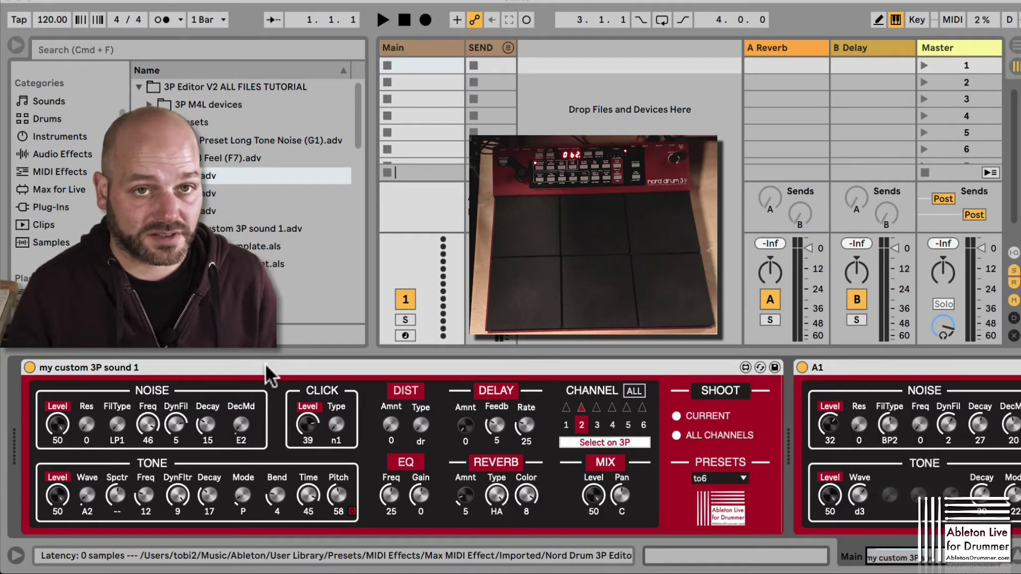
# Step: On channel 2 of the my custom 3P sound 1 device, set the Click Level to 21 and the Click Type to n3
pyautogui.click(279, 361)
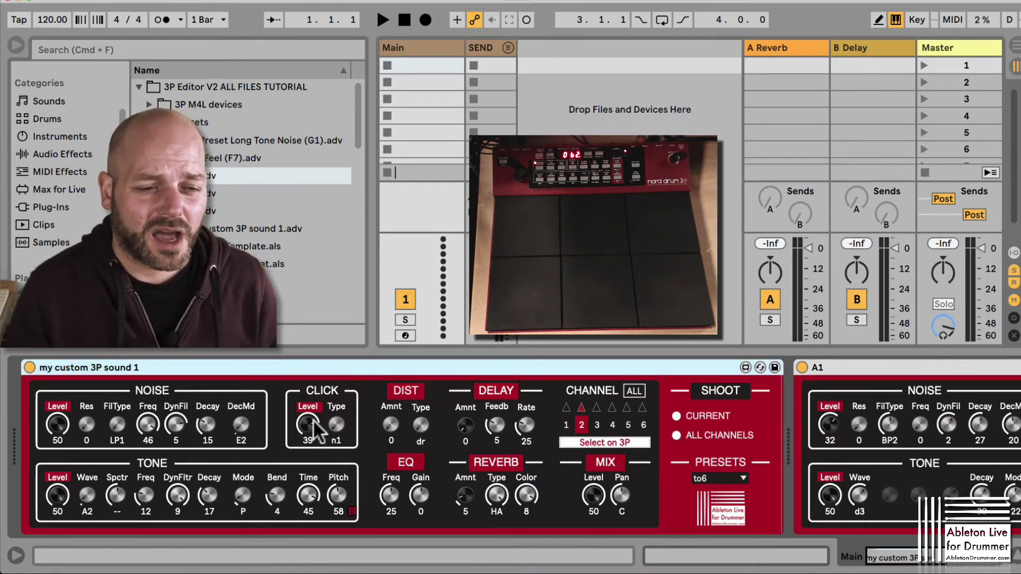
pyautogui.moveTo(314, 423); pyautogui.dragTo(313, 435)
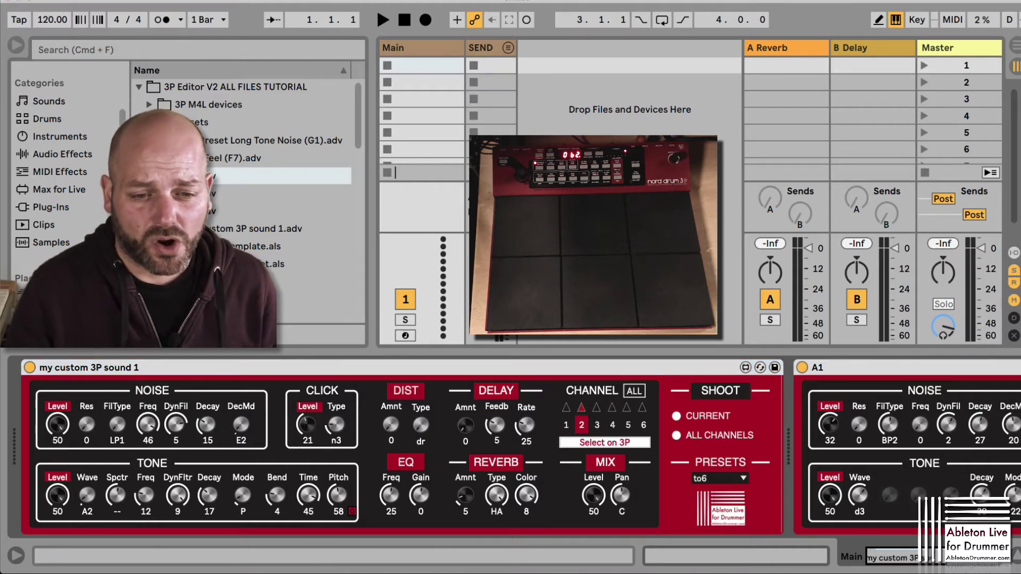
# Step: Step through channels 1 to 6 of the my custom 3P sound 1 device to compare each channel's sound settings
pyautogui.click(565, 425)
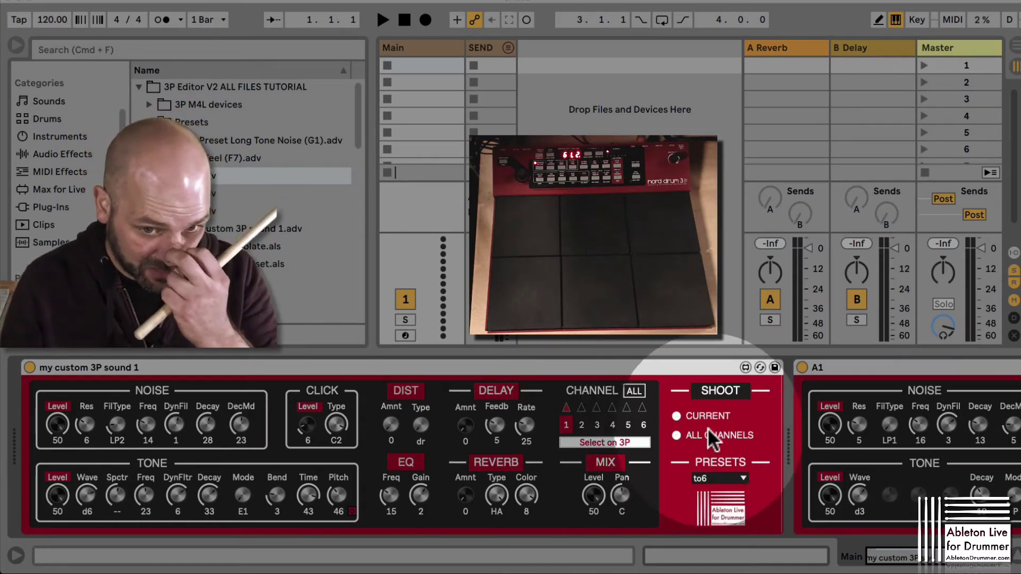
pyautogui.click(582, 425)
pyautogui.click(599, 425)
pyautogui.click(613, 425)
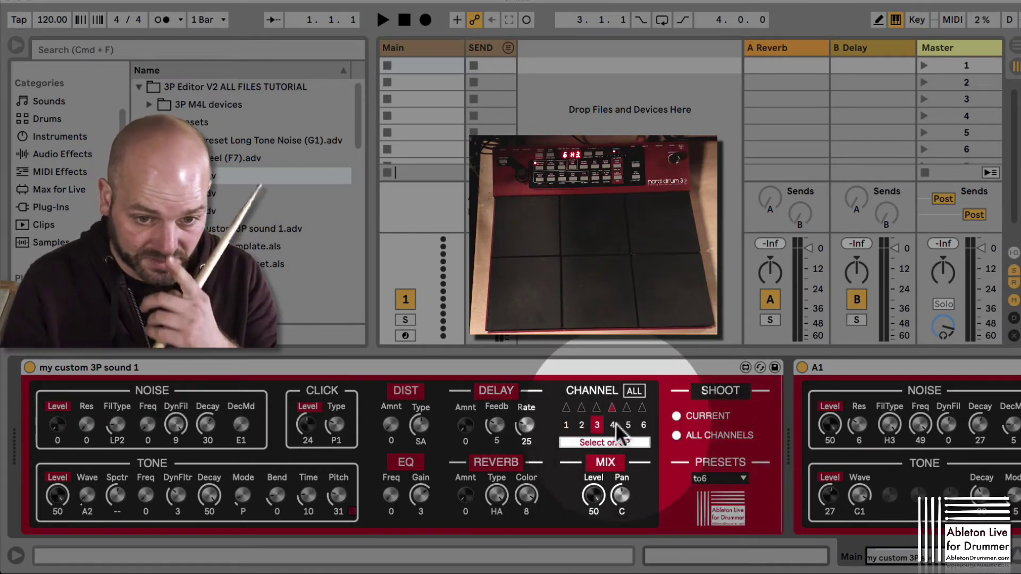
pyautogui.click(627, 425)
pyautogui.click(643, 424)
pyautogui.click(567, 425)
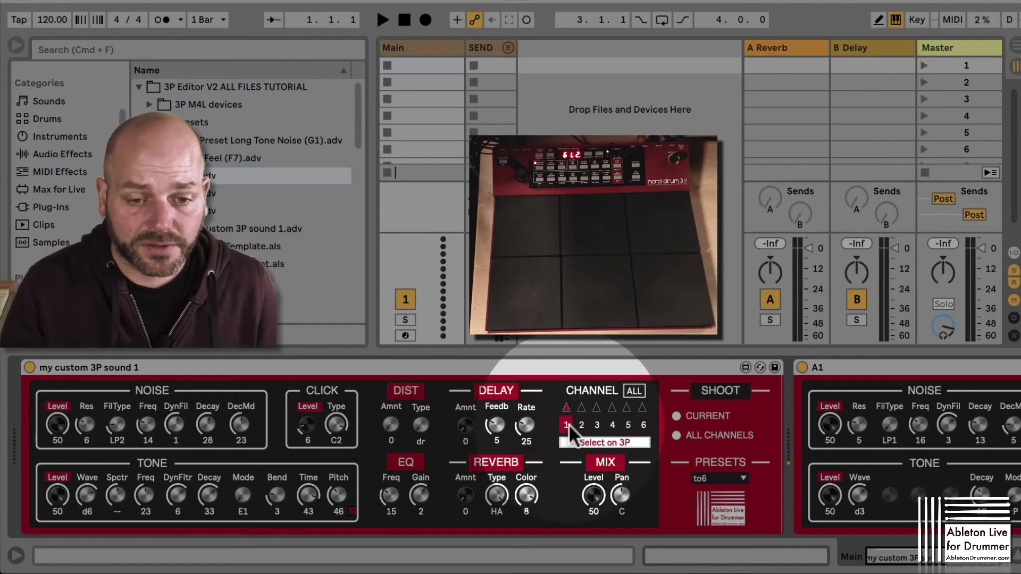
pyautogui.click(596, 425)
pyautogui.click(613, 425)
pyautogui.click(627, 425)
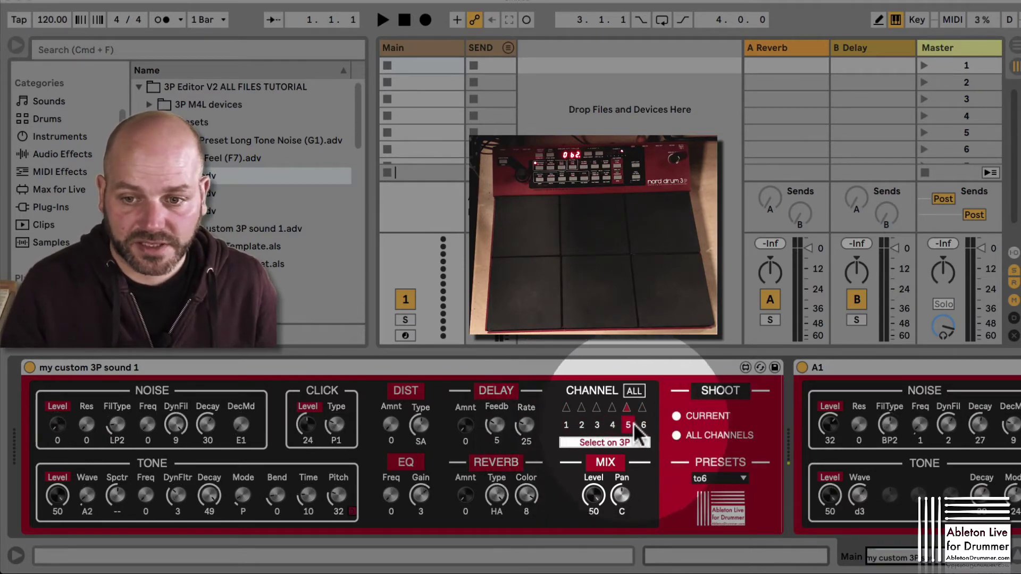
pyautogui.click(643, 425)
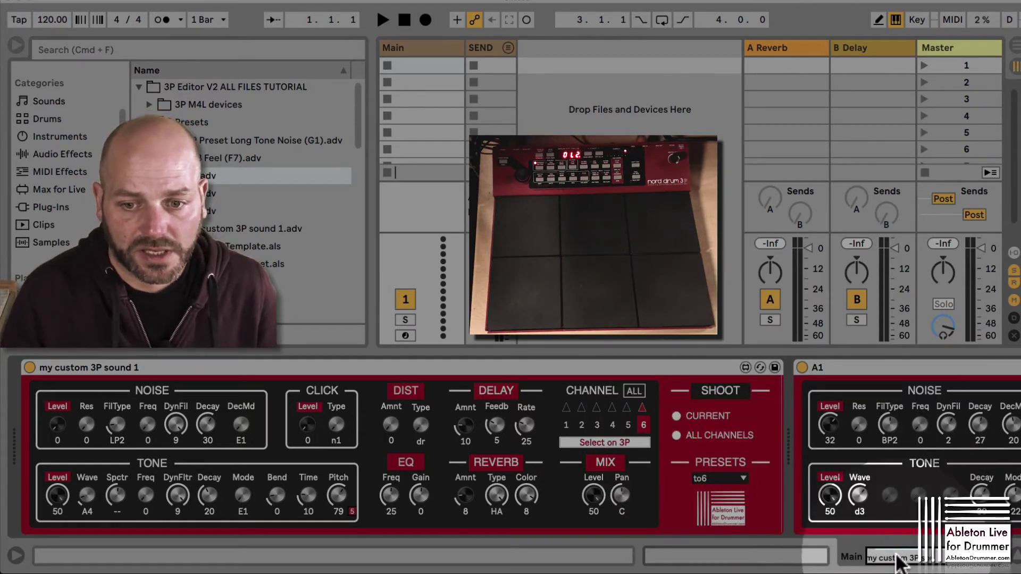
# Step: Select the A1 device in the Main track's device chain and shoot all of its channels to the drum
pyautogui.hscroll(5, 895, 561)
pyautogui.hscroll(-5, 887, 562)
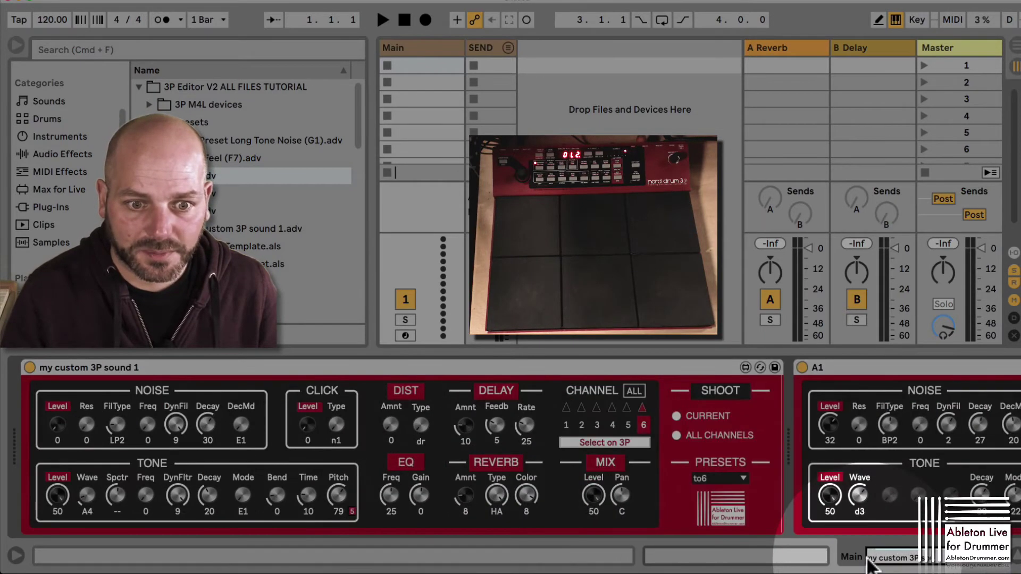
pyautogui.hscroll(8, 888, 562)
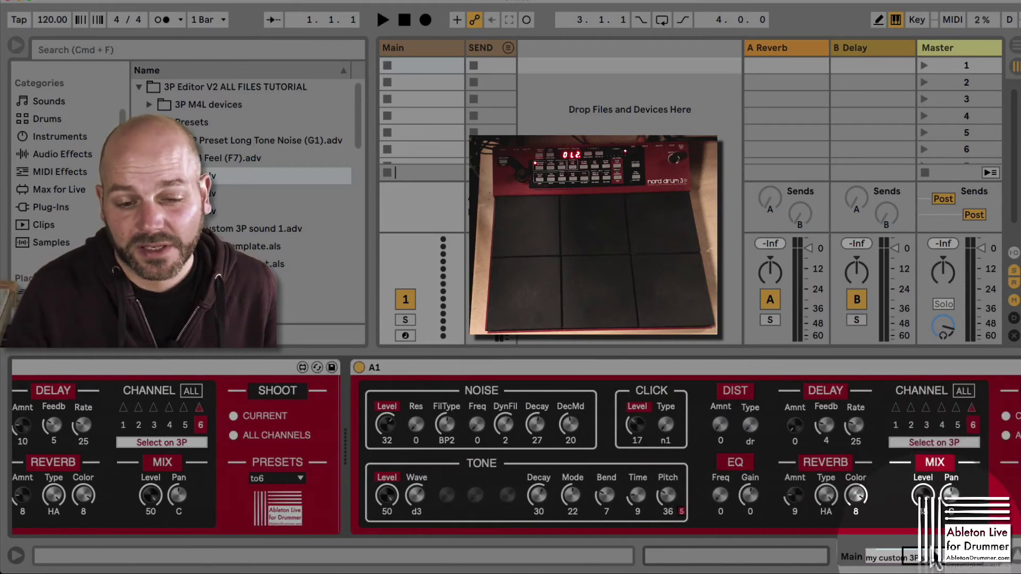
pyautogui.hscroll(-8, 861, 563)
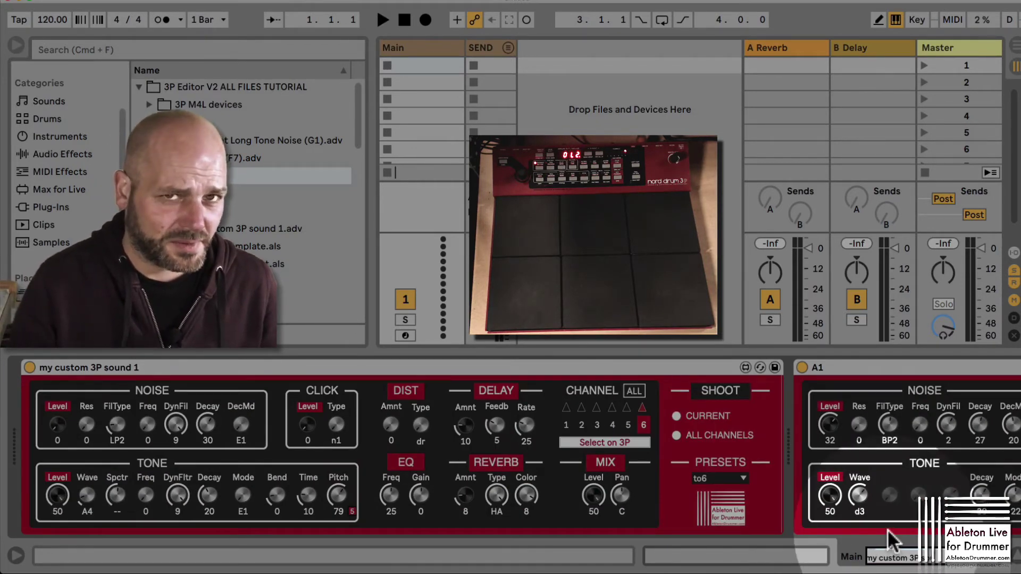
pyautogui.hscroll(8, 903, 552)
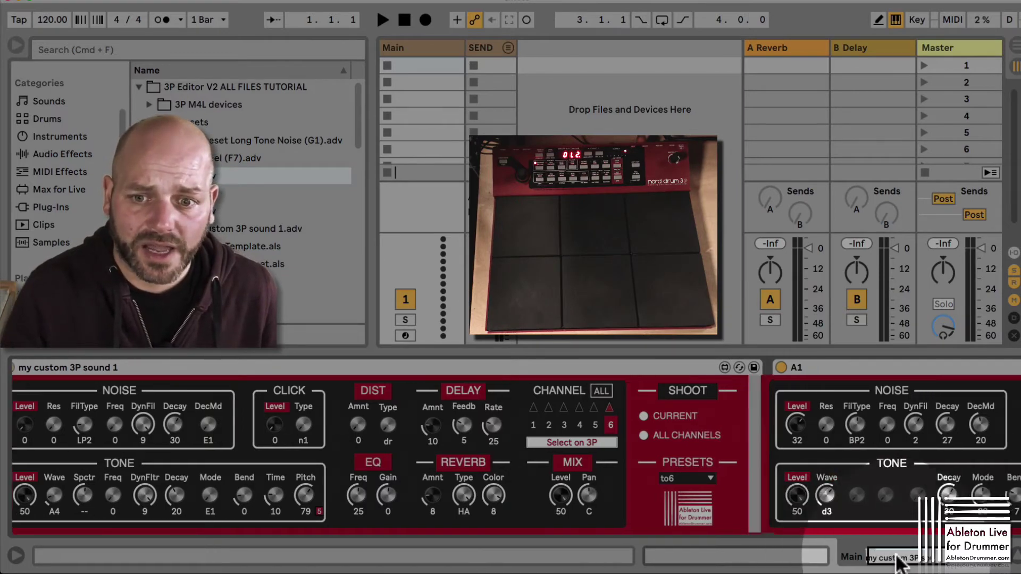
pyautogui.hscroll(3, 938, 566)
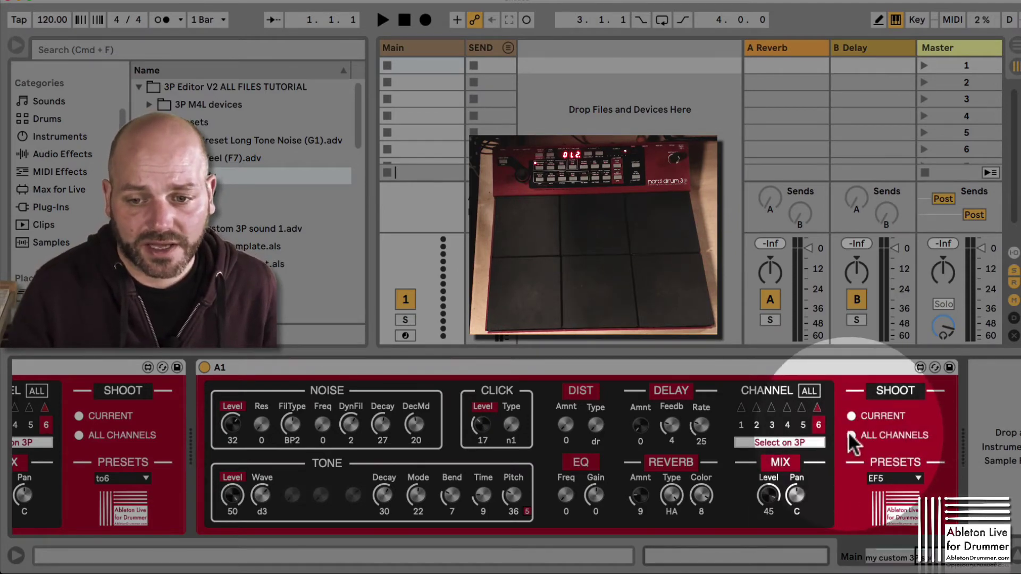
pyautogui.click(774, 367)
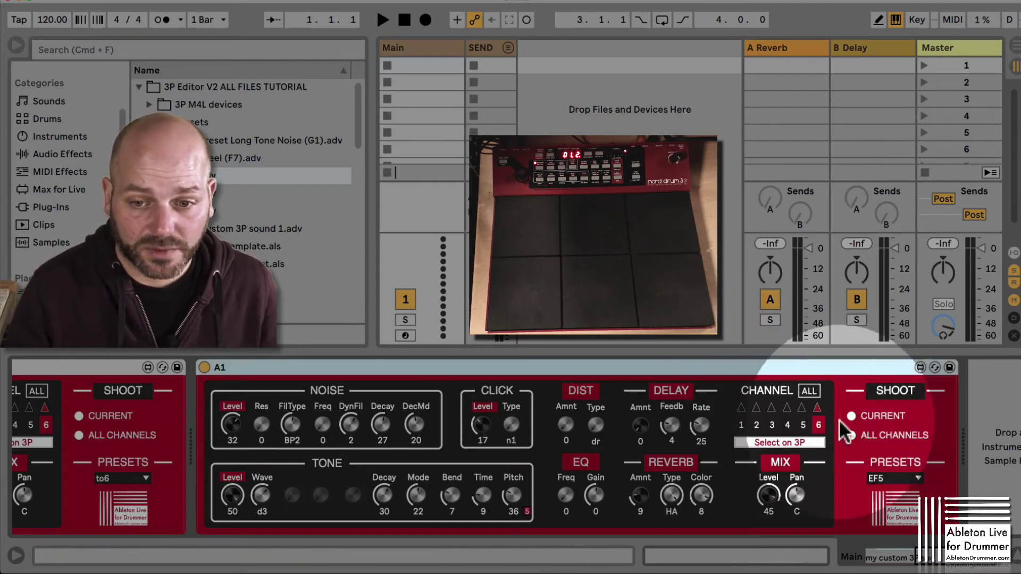
pyautogui.click(851, 435)
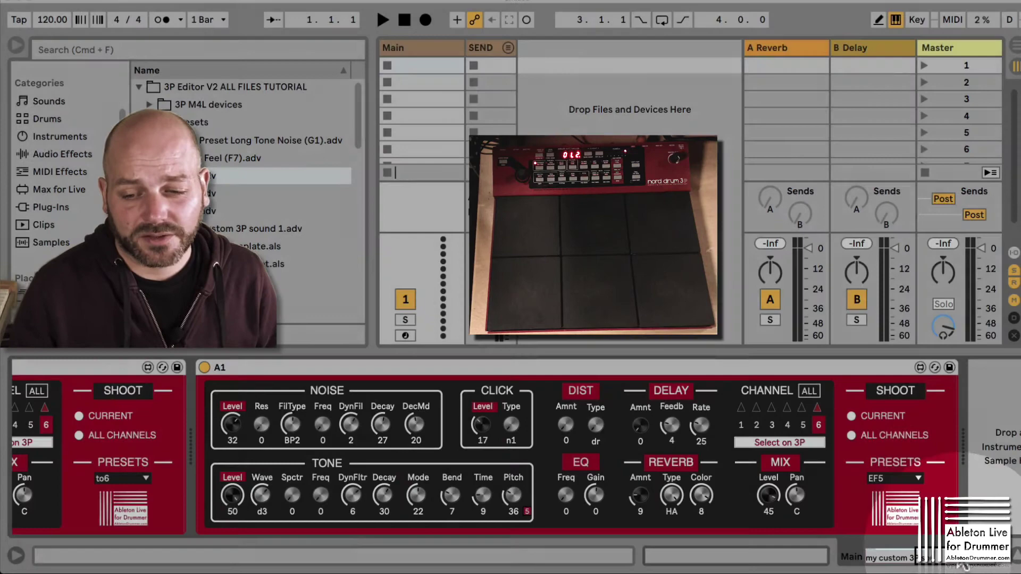
# Step: Go back to the my custom 3P sound 1 device, select channel 1 and turn its Reverb Amount to 0
pyautogui.click(898, 559)
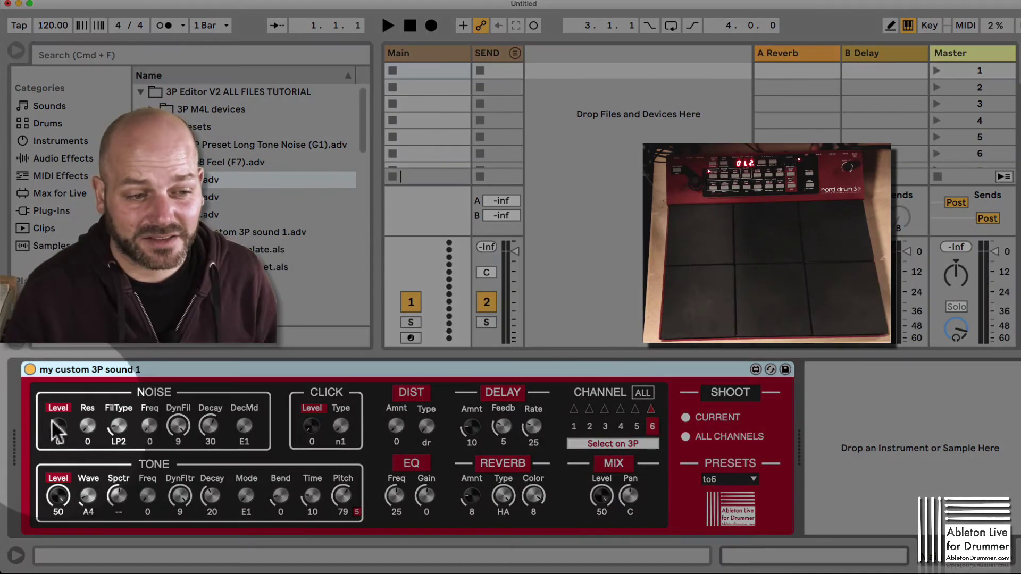
pyautogui.moveTo(58, 425); pyautogui.dragTo(61, 478)
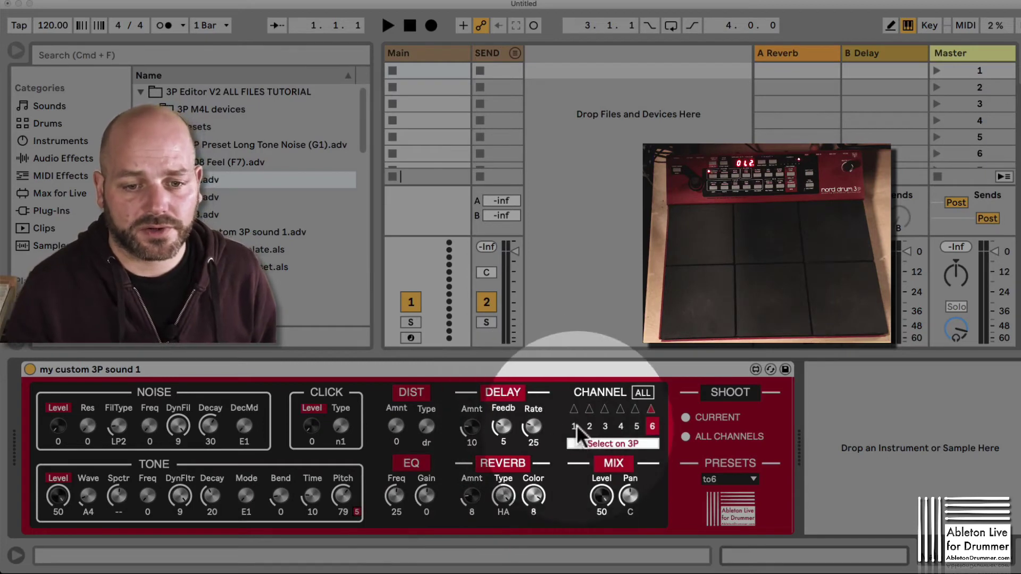
pyautogui.click(574, 426)
pyautogui.moveTo(471, 496)
pyautogui.mouseDown()
pyautogui.moveTo(457, 388)
pyautogui.moveTo(429, 548)
pyautogui.moveTo(468, 503)
pyautogui.mouseUp()
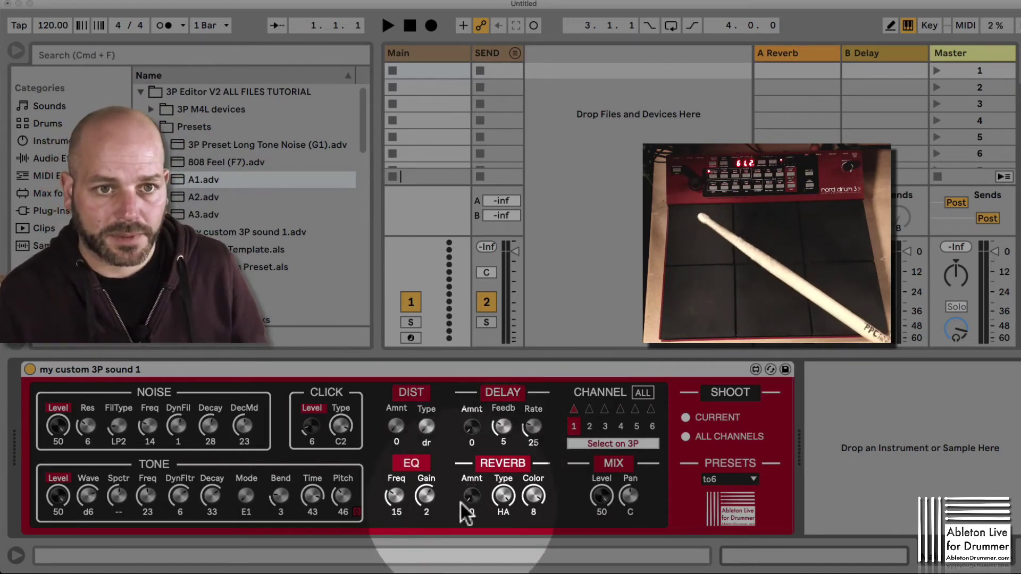
# Step: Create a MIDI clip in the first slot of the Main track and show its envelopes for the my custom 3P sound 1 device
pyautogui.doubleClick(432, 68)
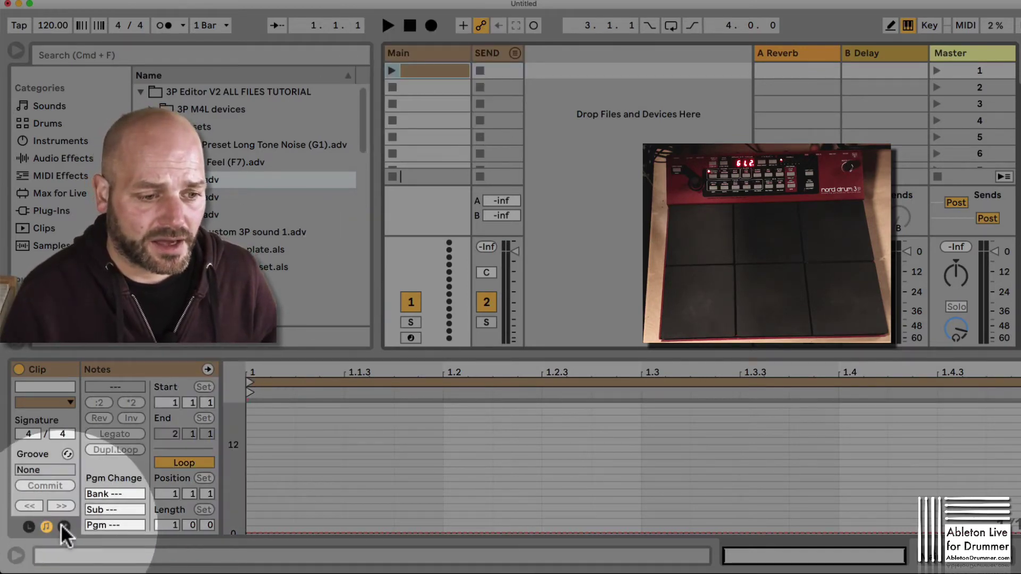
pyautogui.click(62, 525)
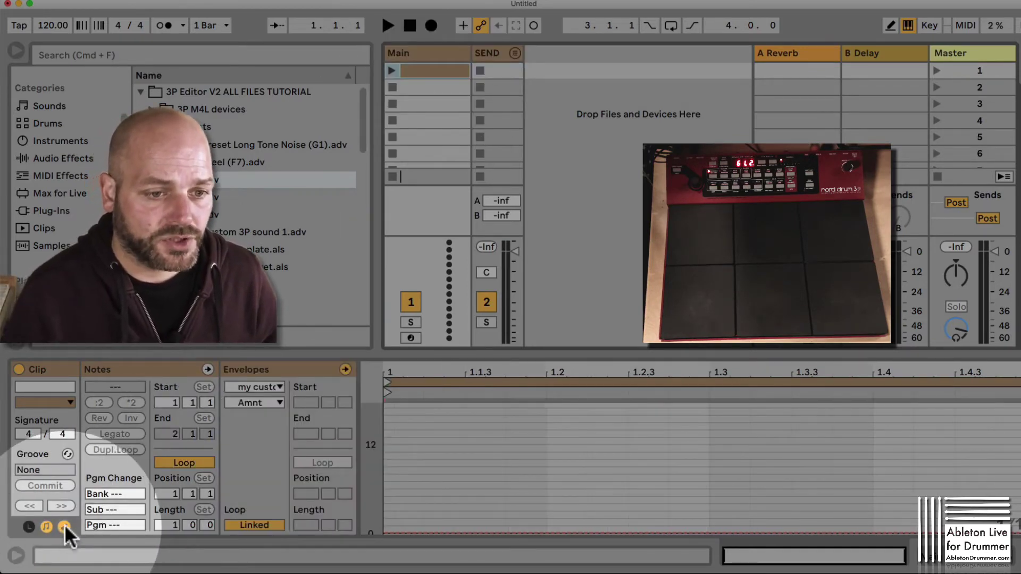
pyautogui.click(260, 385)
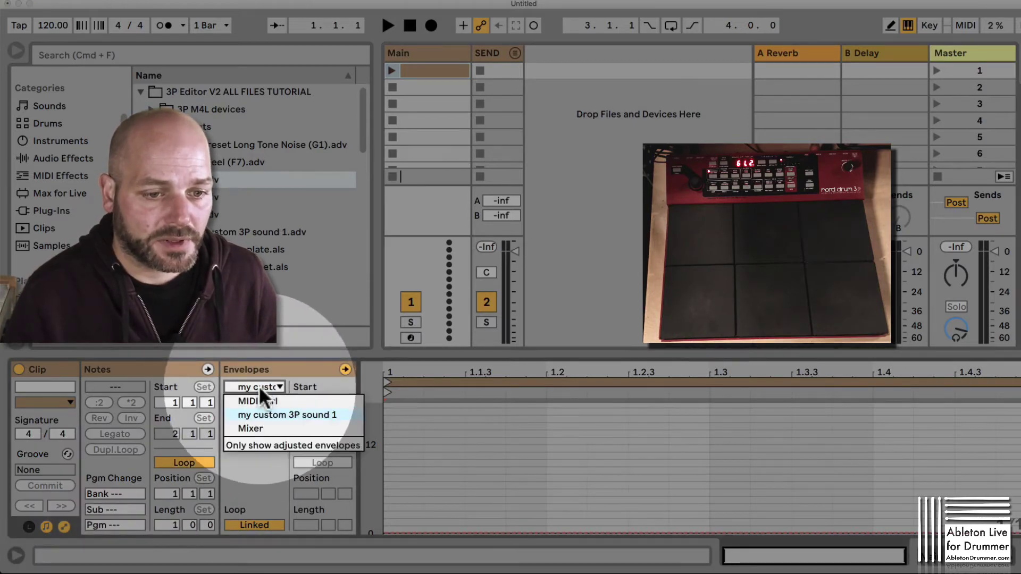
pyautogui.click(261, 414)
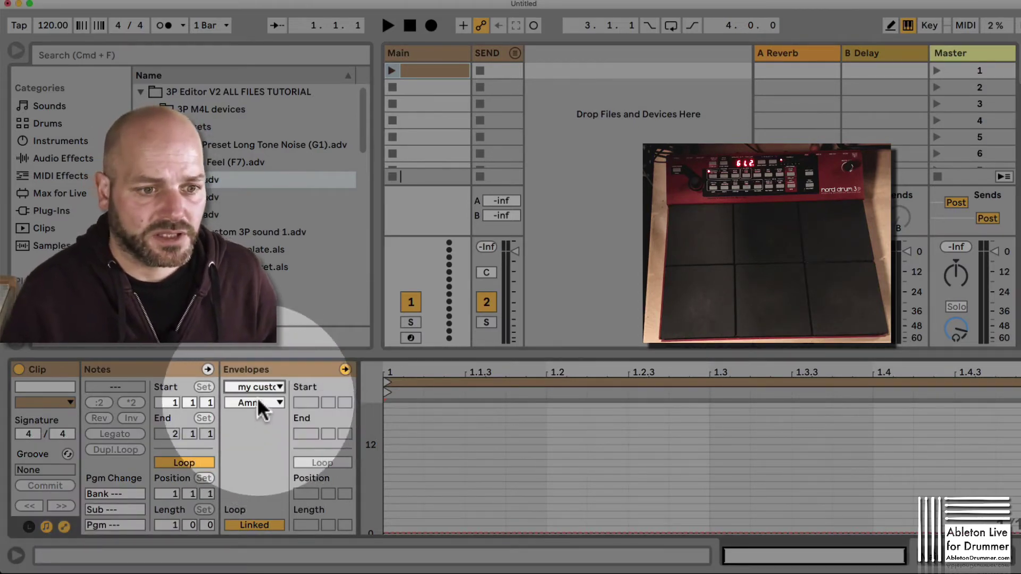
# Step: Draw a CH-1 Reverb Amount envelope ramp in the clip, rising to 50 just after 1.4.3, and enlarge the clip editor
pyautogui.click(257, 403)
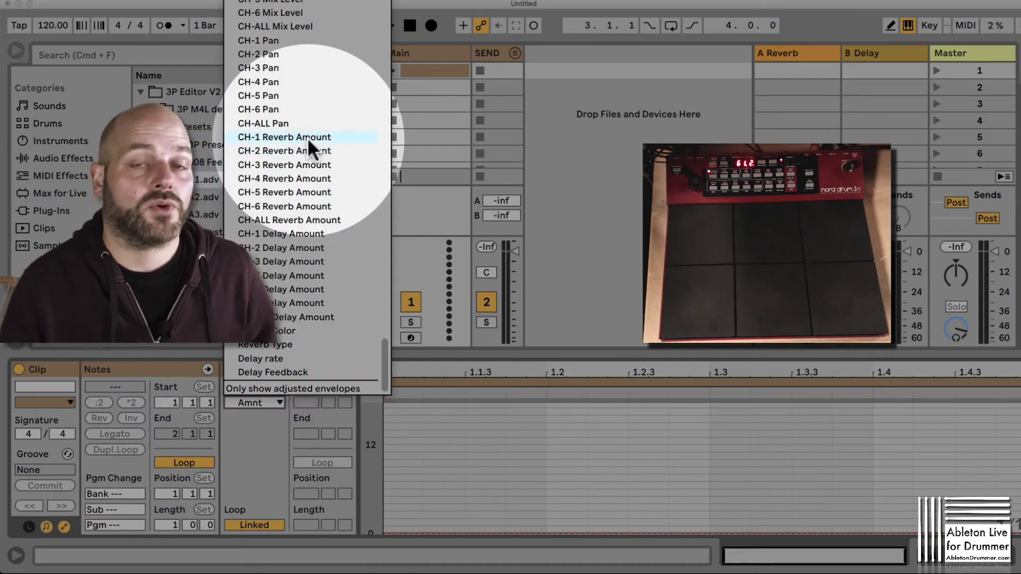
pyautogui.click(308, 138)
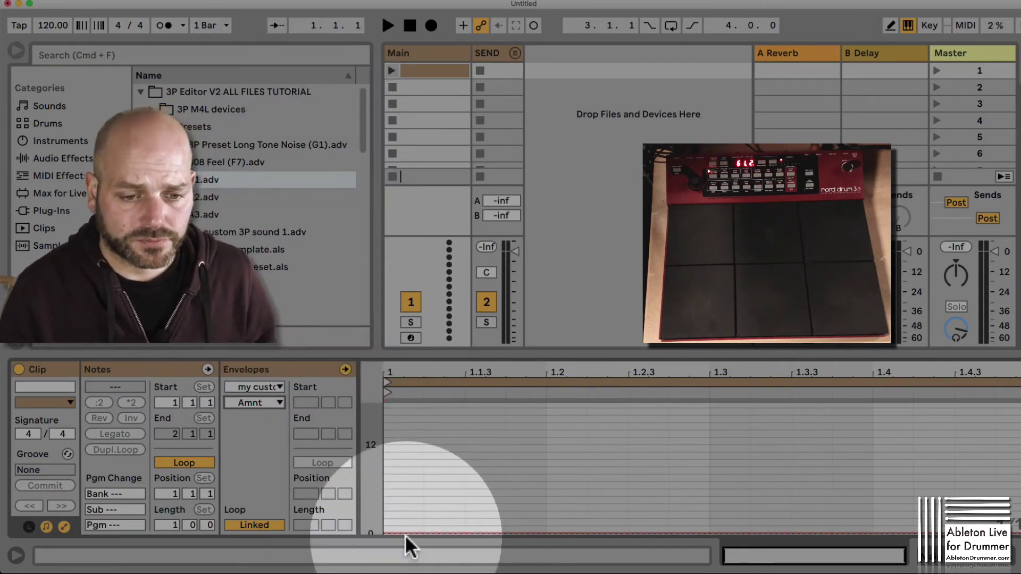
pyautogui.moveTo(467, 532); pyautogui.dragTo(994, 409)
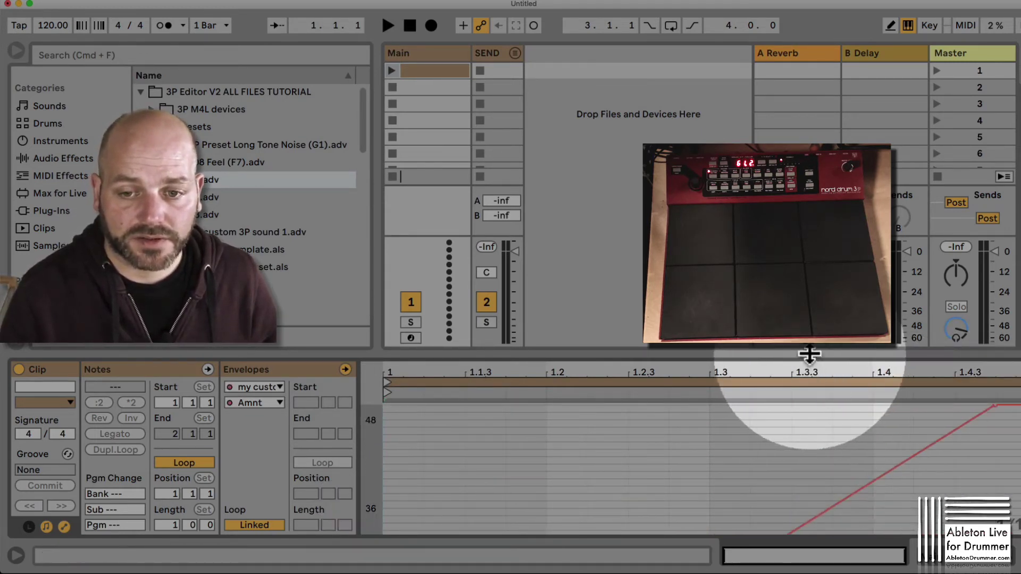
pyautogui.moveTo(809, 358); pyautogui.dragTo(809, 229)
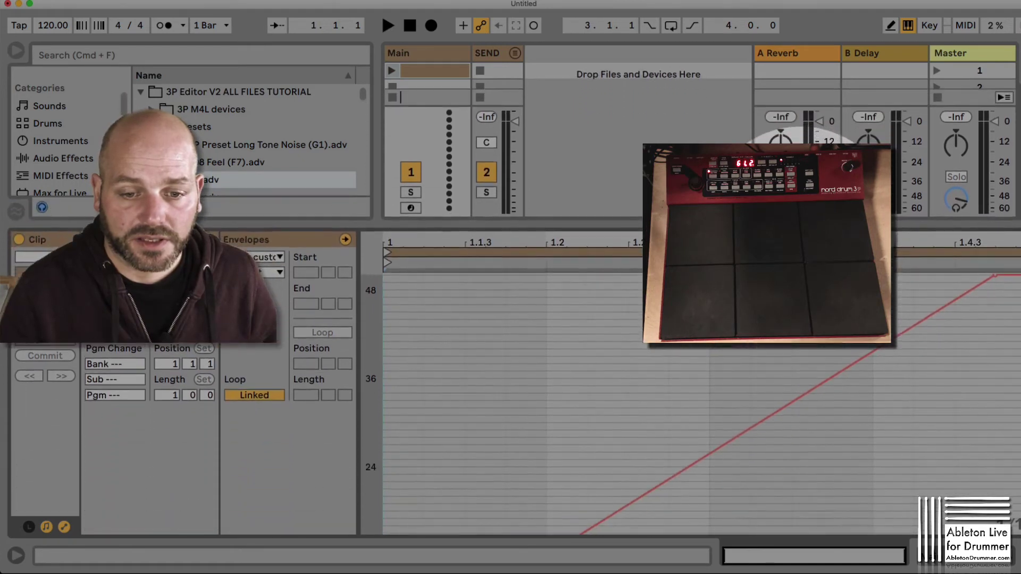
# Step: Play the Main track's clip with its device in view, and set the tempo to 79 BPM before stopping playback
pyautogui.click(440, 52)
pyautogui.doubleClick(440, 52)
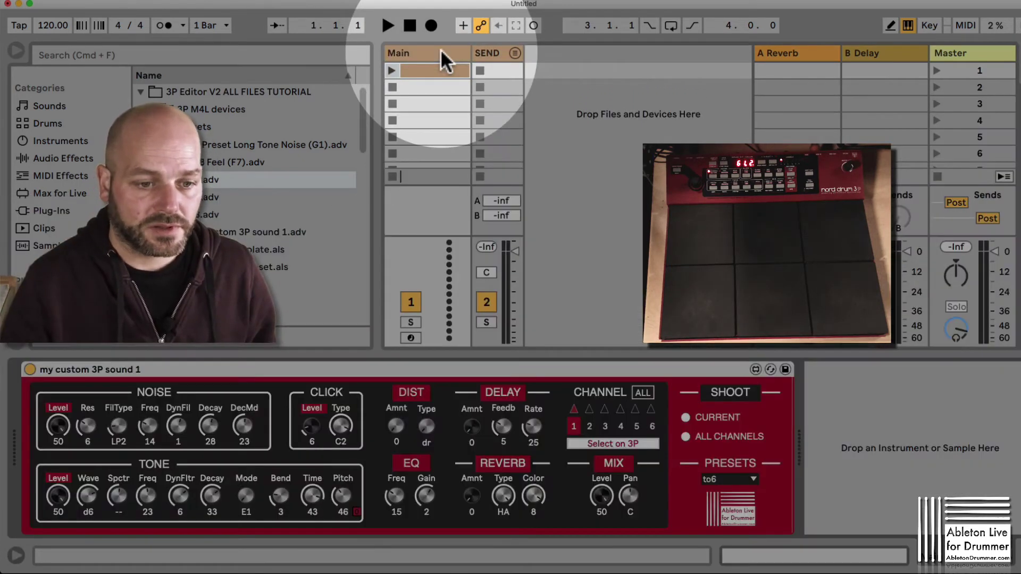
pyautogui.press('space')
pyautogui.click(392, 70)
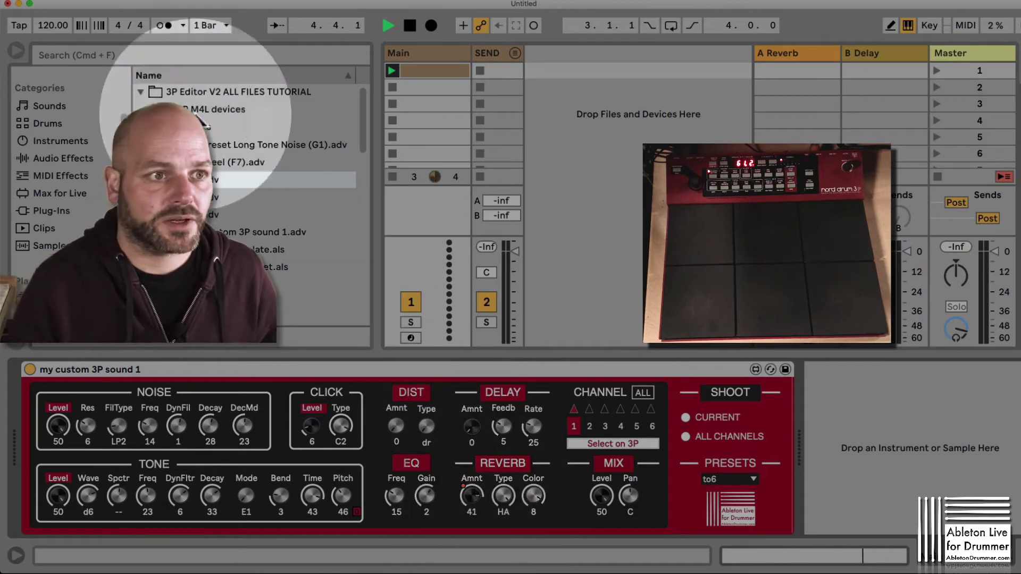
pyautogui.moveTo(53, 25)
pyautogui.mouseDown()
pyautogui.moveTo(53, 37)
pyautogui.moveTo(47, 26)
pyautogui.mouseUp()
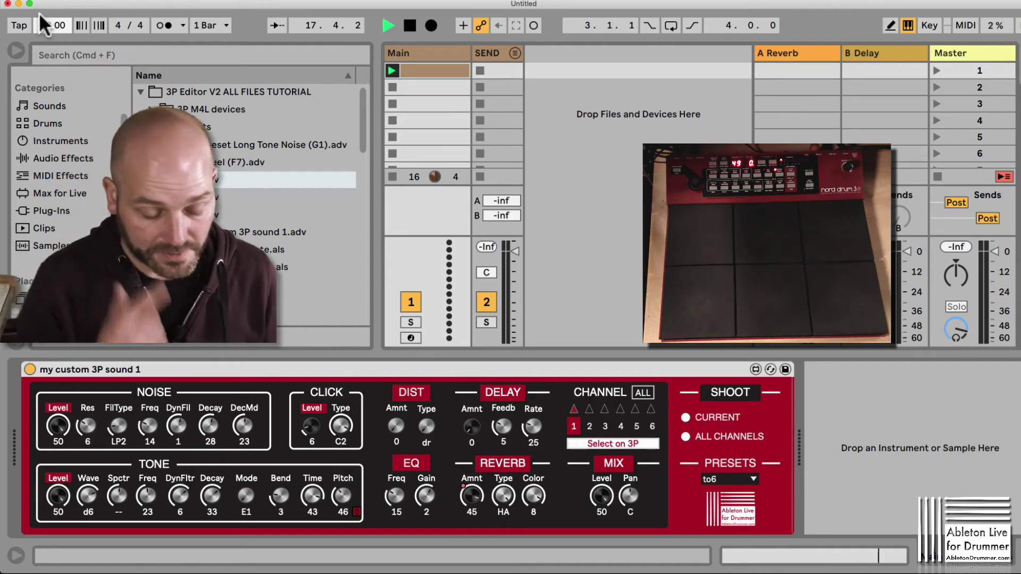
pyautogui.press('space')
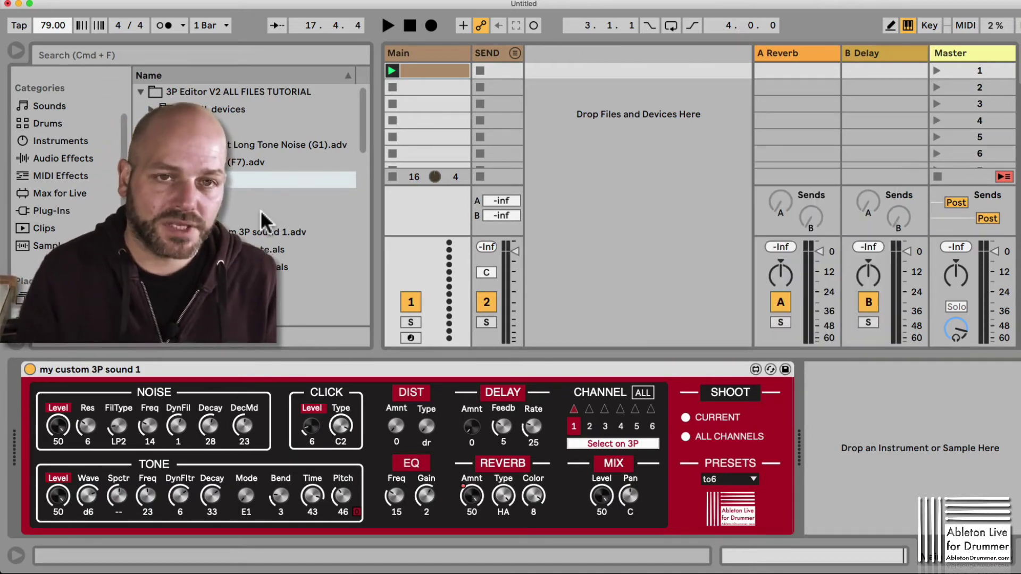
# Step: Reopen the Main clip's envelope view and examine the list of device parameters available for automation on each channel
pyautogui.doubleClick(431, 69)
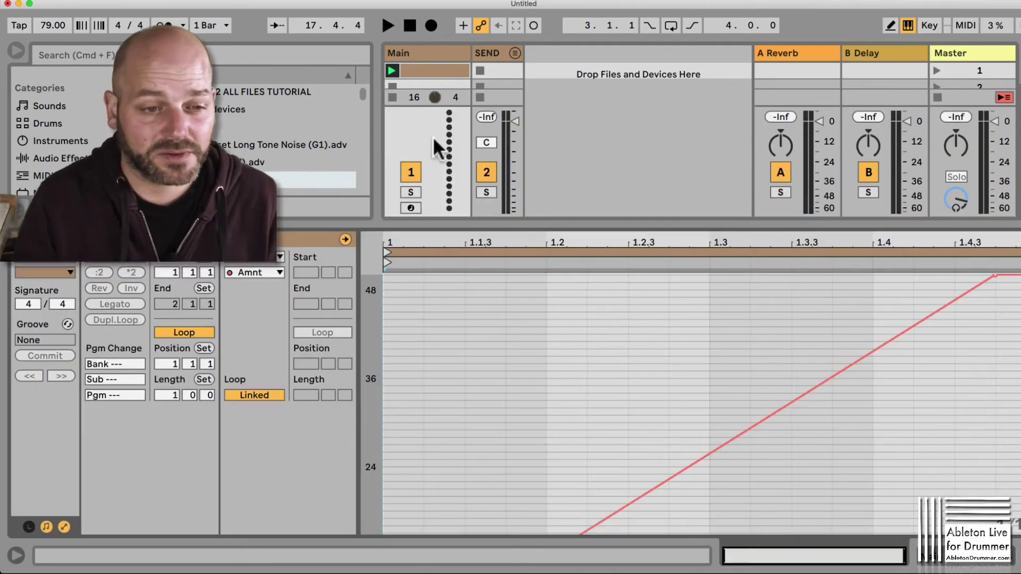
pyautogui.click(254, 271)
pyautogui.scroll(3, 321, 381)
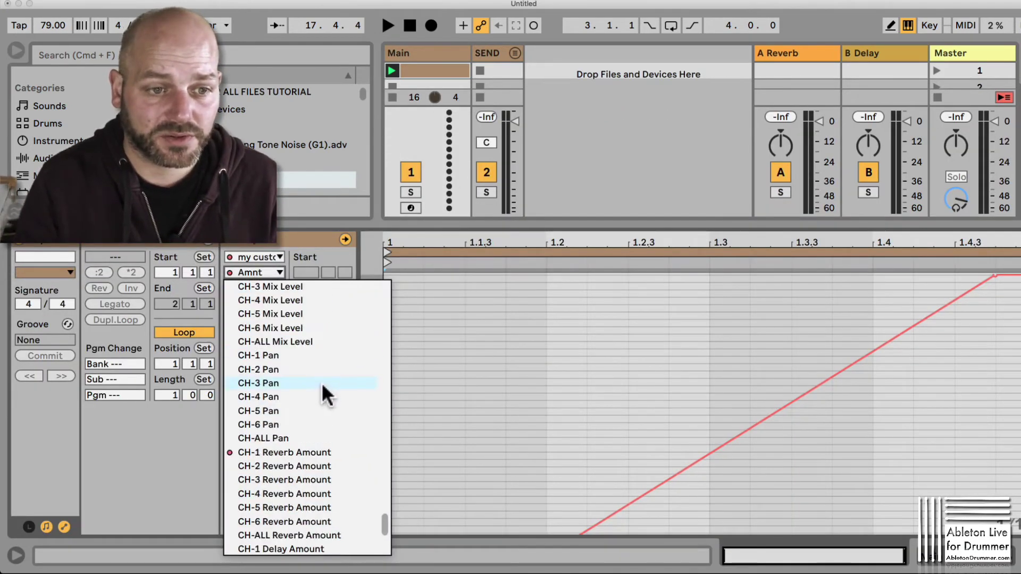
pyautogui.scroll(20, 319, 404)
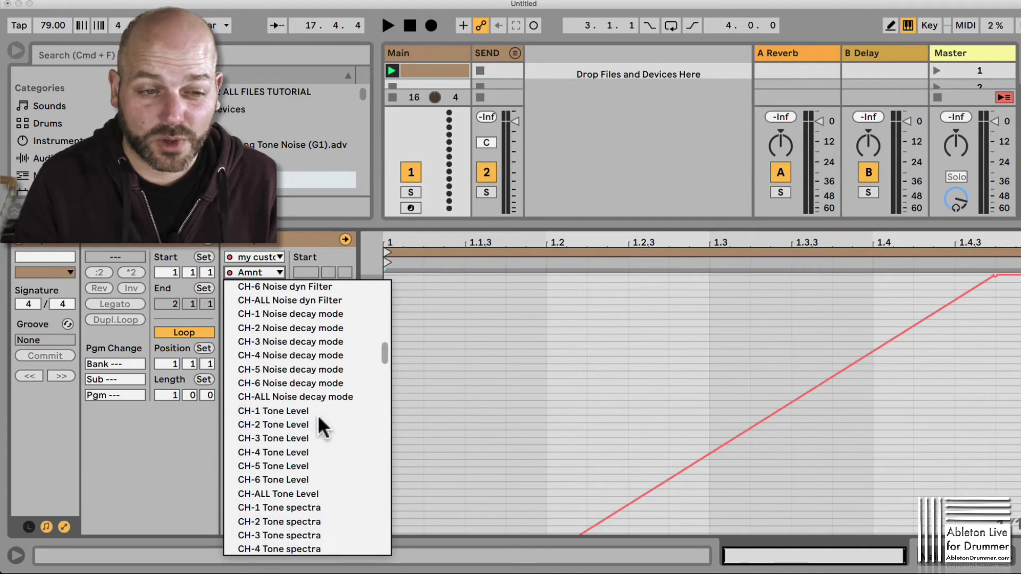
pyautogui.scroll(15, 318, 413)
pyautogui.scroll(-12, 305, 397)
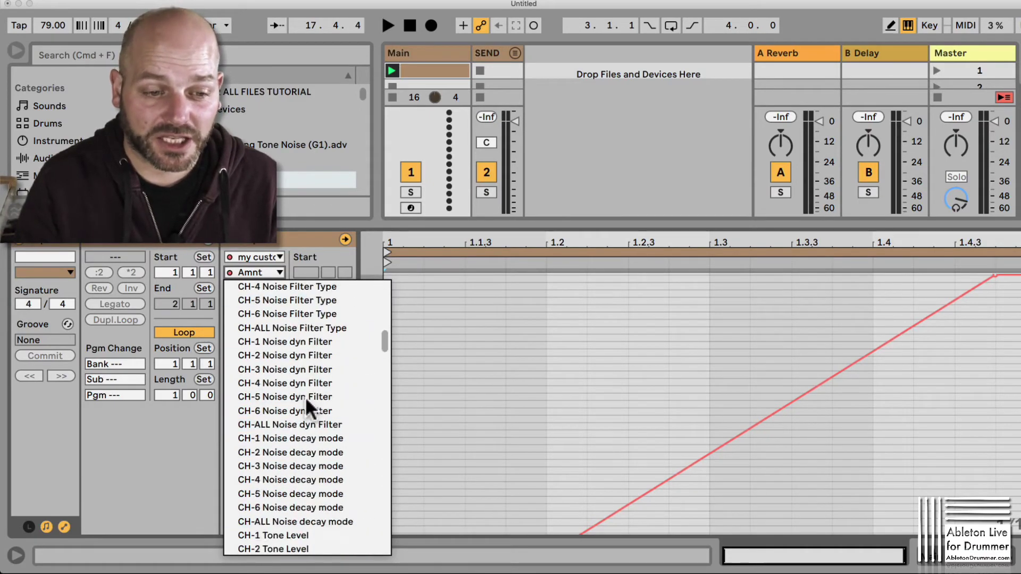
pyautogui.scroll(-20, 305, 396)
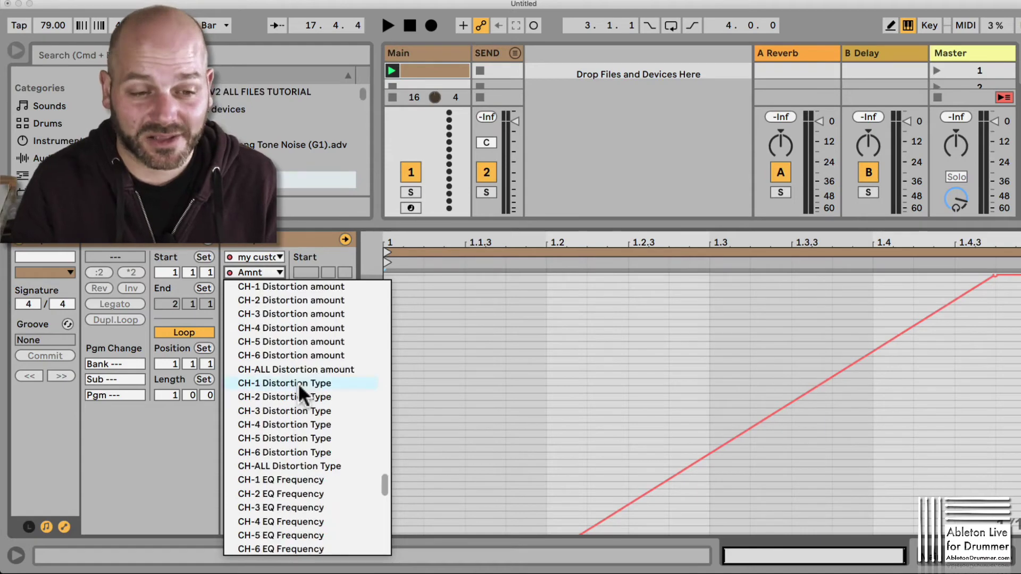
pyautogui.scroll(-15, 298, 382)
pyautogui.scroll(6, 296, 381)
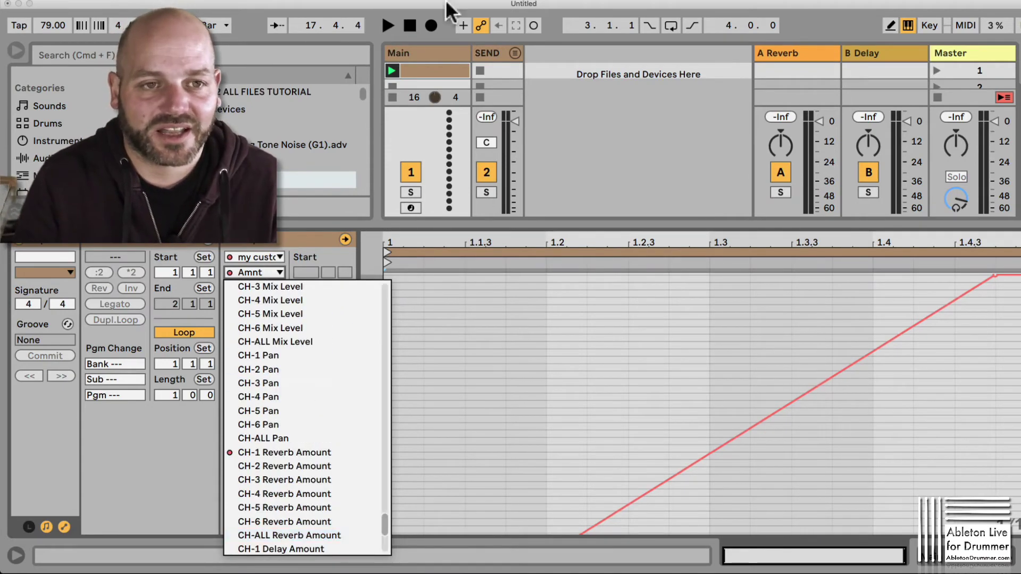
# Step: Show the Main track's device again and set the Tone Pitch of channel 1 to 69
pyautogui.click(416, 53)
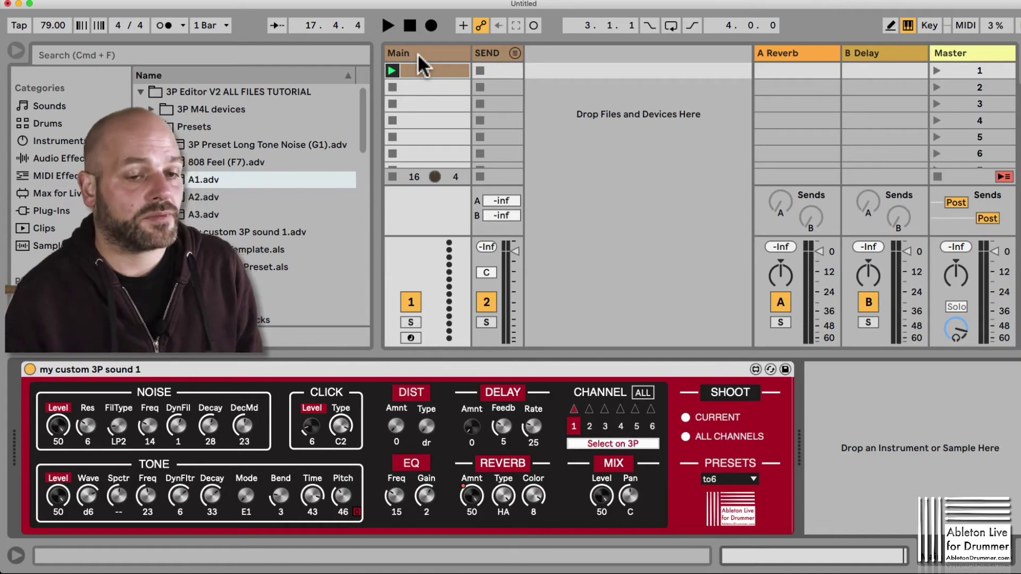
pyautogui.moveTo(340, 494); pyautogui.dragTo(357, 519)
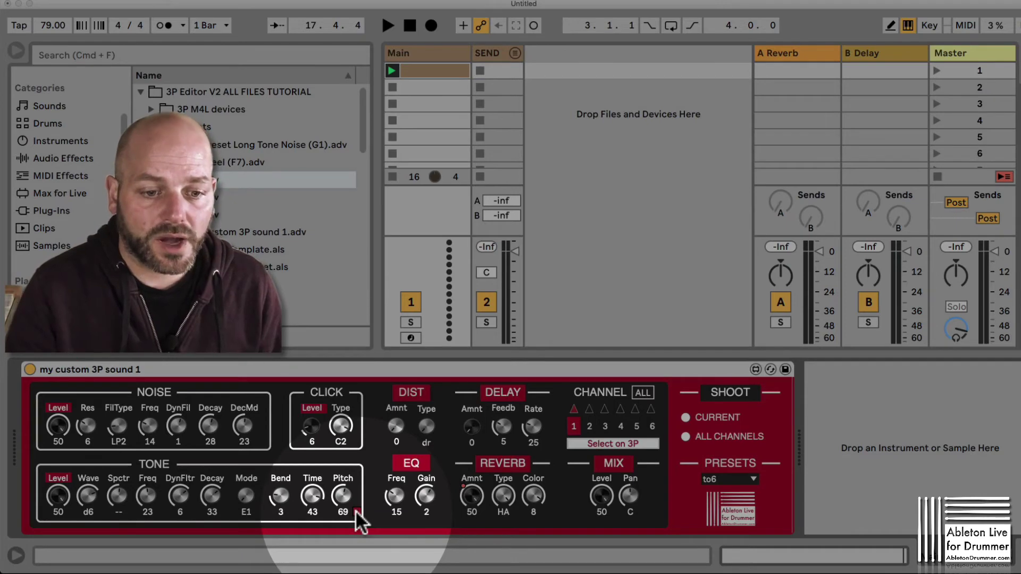
# Step: Lower the Tone Pitch of channel 1 to 63
pyautogui.moveTo(343, 495); pyautogui.dragTo(343, 522)
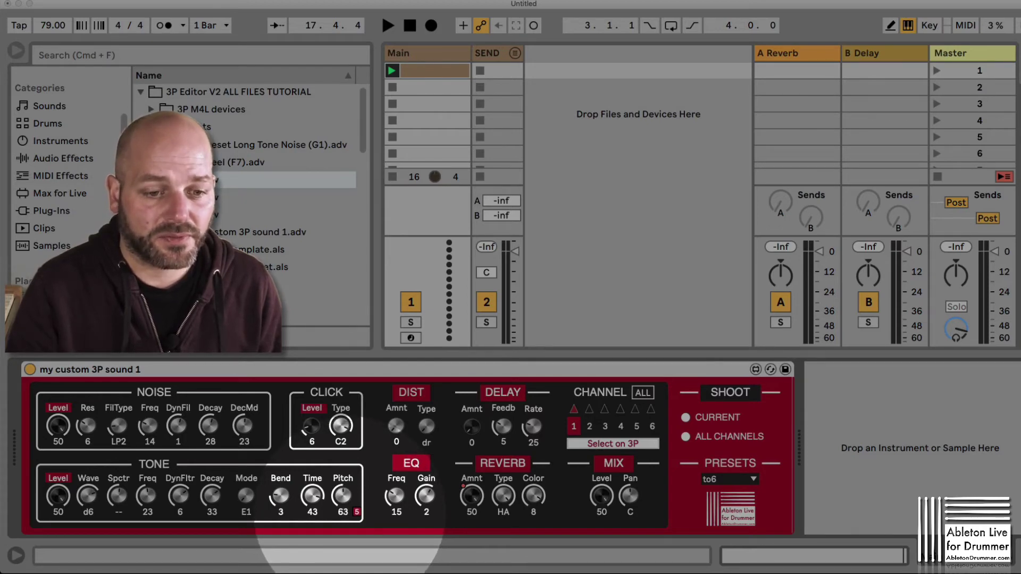
pyautogui.moveTo(343, 496); pyautogui.dragTo(344, 499)
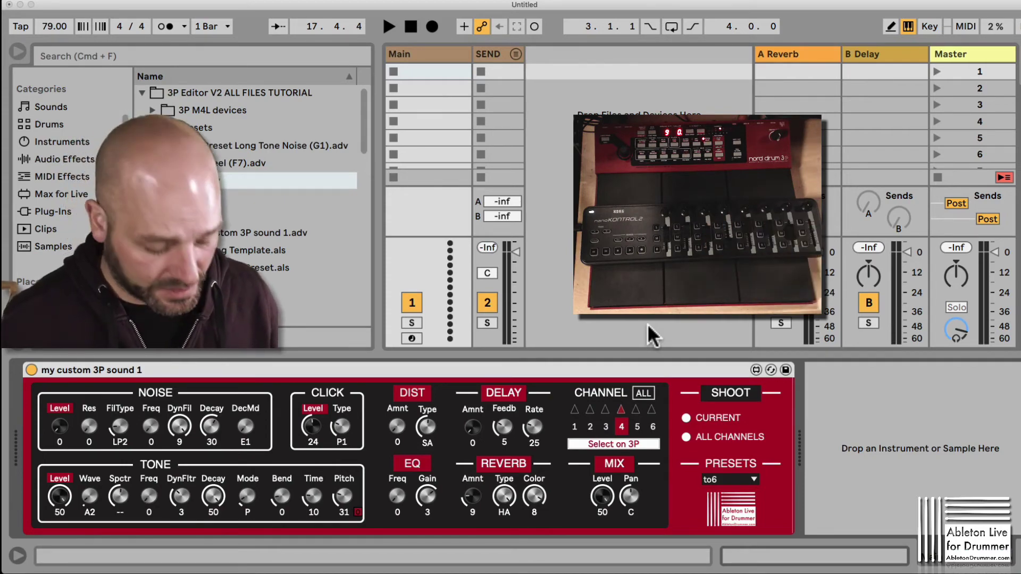
# Step: Map the channel 4 Reverb Amount to CC 0 on MIDI channel 10 and leave MIDI mapping mode
pyautogui.press('super+m')
pyautogui.click(471, 485)
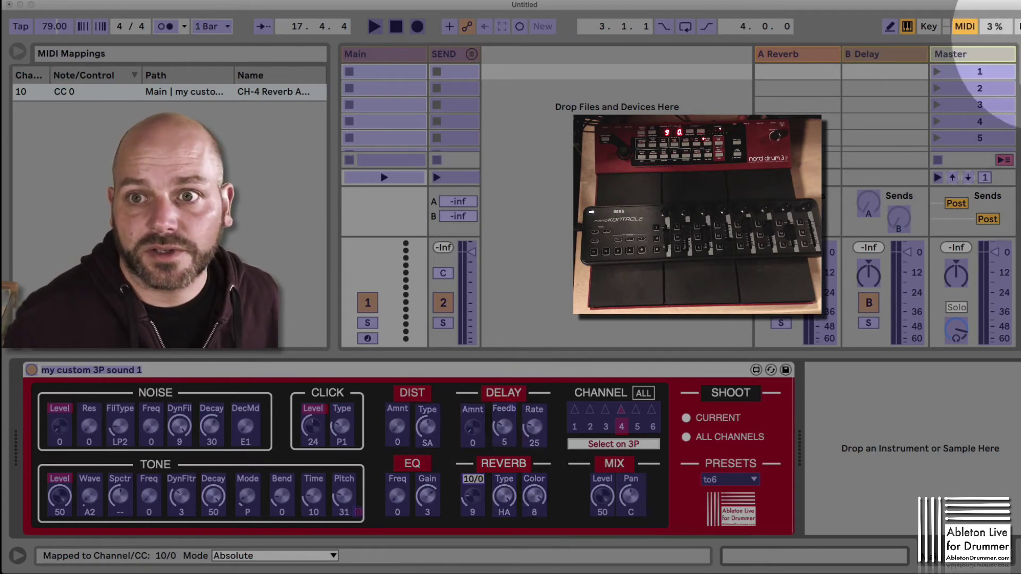
pyautogui.click(961, 26)
pyautogui.click(960, 25)
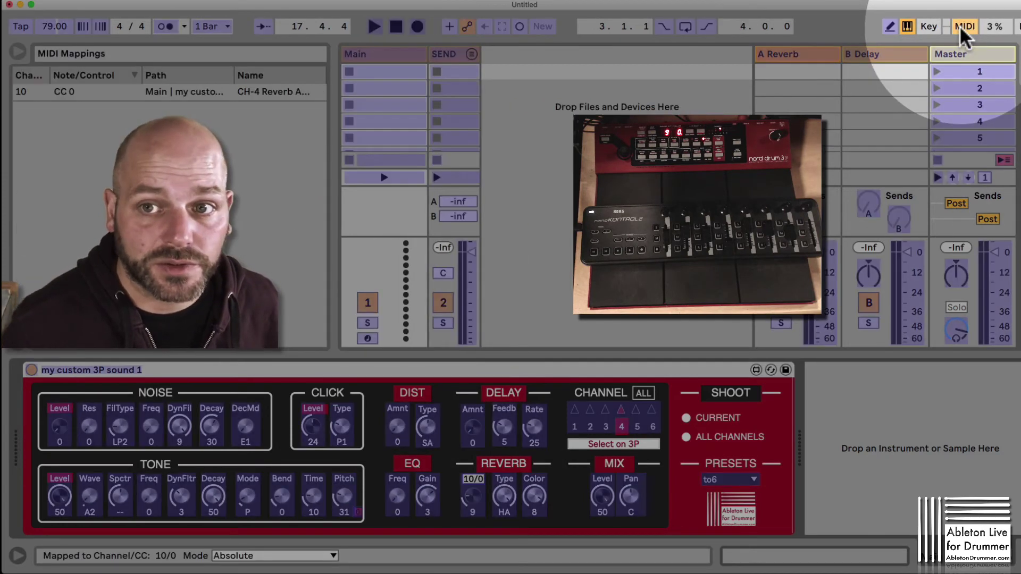
pyautogui.click(960, 26)
pyautogui.click(960, 25)
pyautogui.click(960, 25)
pyautogui.click(960, 26)
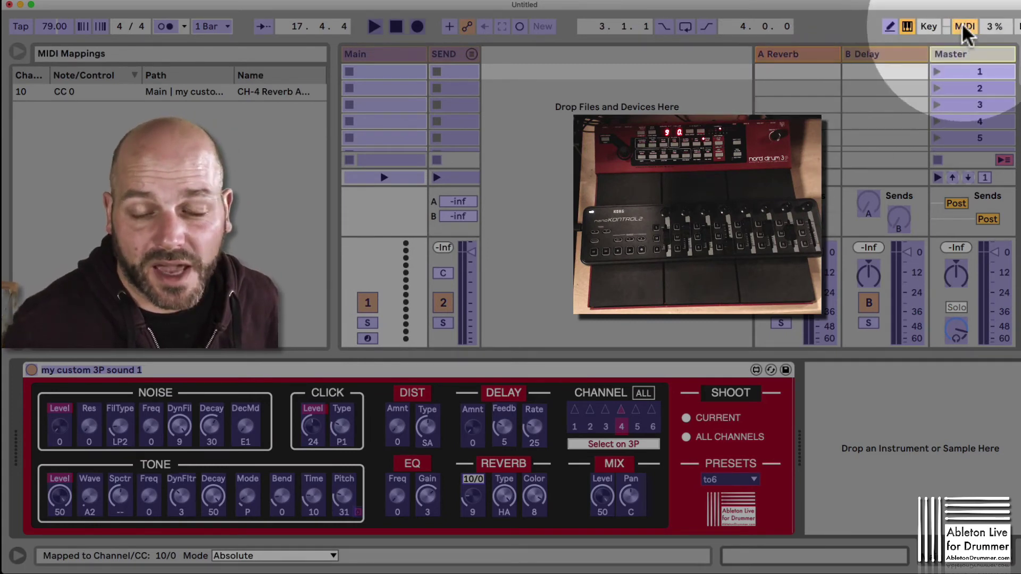
pyautogui.click(962, 23)
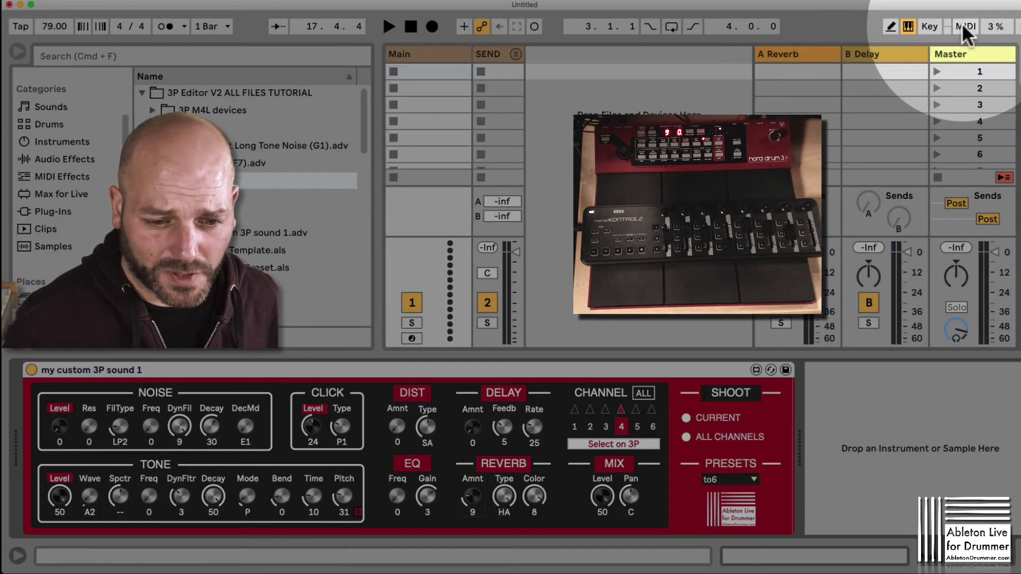
# Step: Reopen MIDI mapping from the Reverb Amount knob, assign CC 0 on MIDI channel 10 to channel 4 again, and exit mapping
pyautogui.rightClick(468, 497)
pyautogui.click(491, 504)
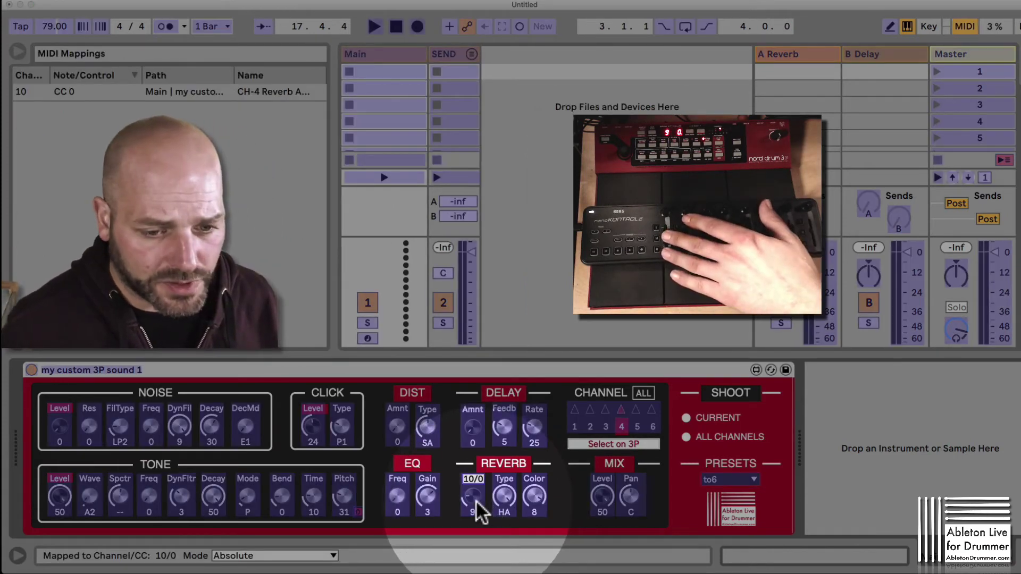
pyautogui.press('BackSpace')
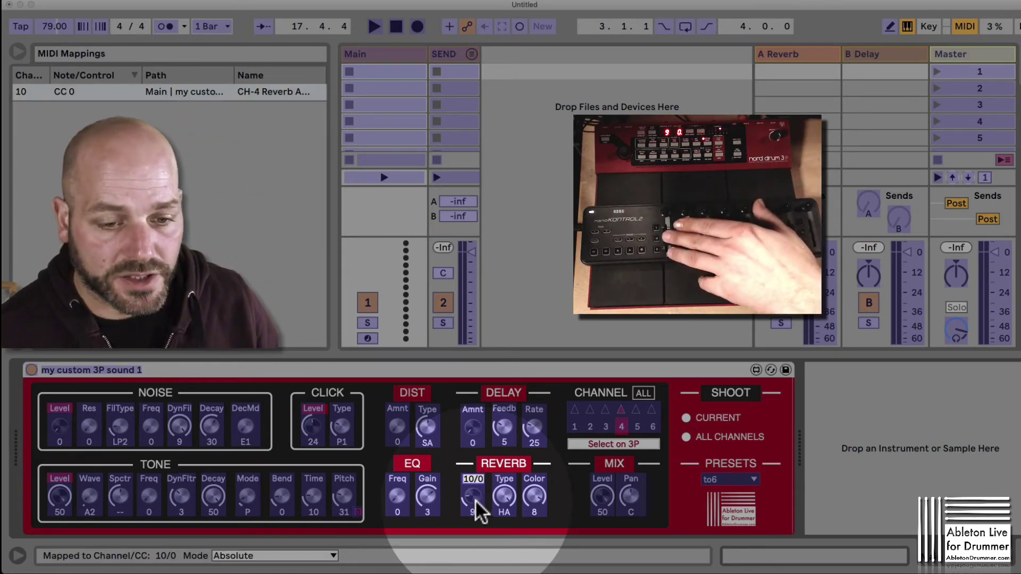
pyautogui.press('super+m')
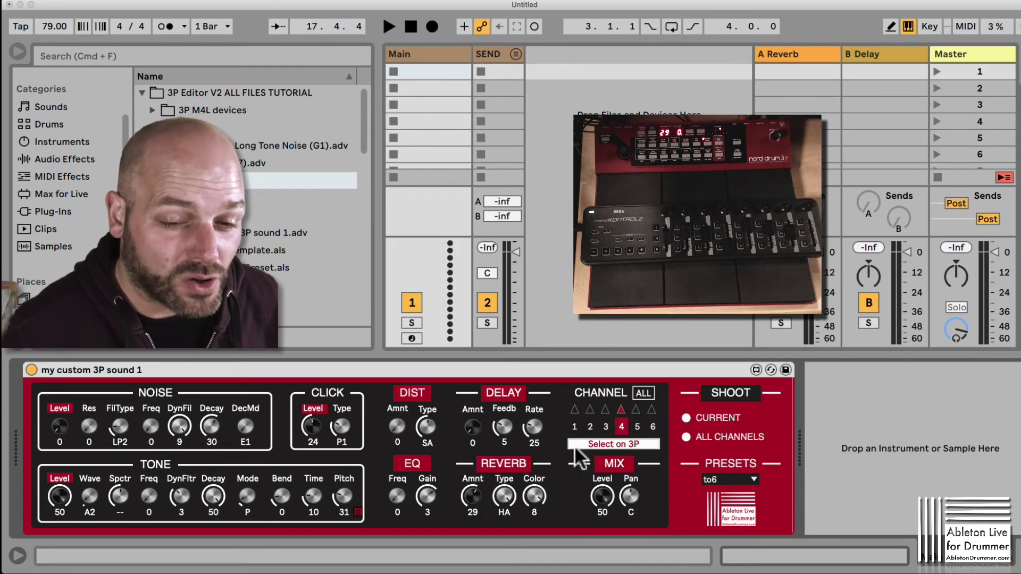
# Step: Replace the CH-4 Reverb Amount mapping with one from CC 0 on MIDI channel 10 to the all-channels Reverb Amount
pyautogui.click(643, 394)
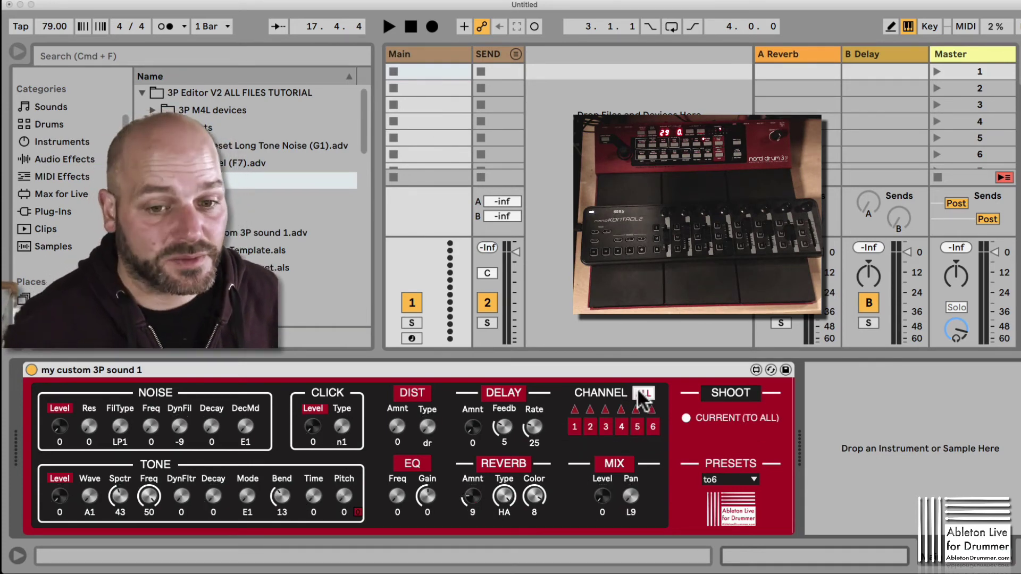
pyautogui.click(638, 392)
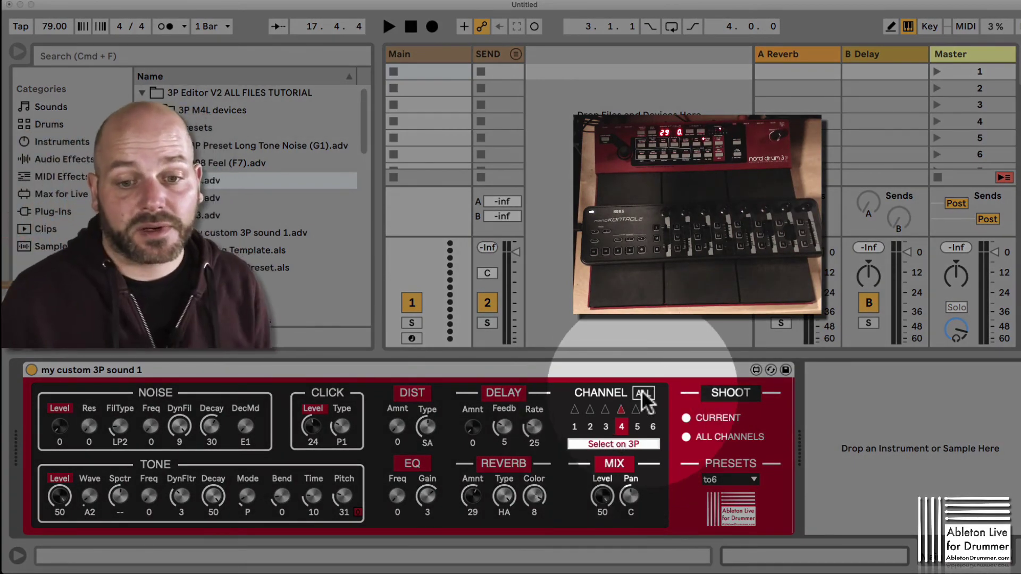
pyautogui.click(641, 393)
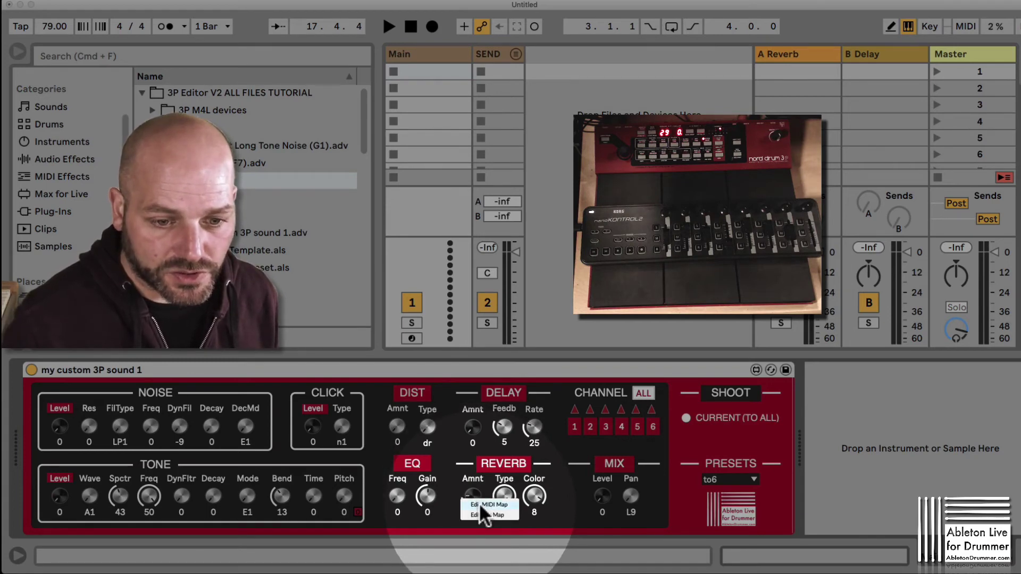
pyautogui.press('super+m')
pyautogui.click(125, 91)
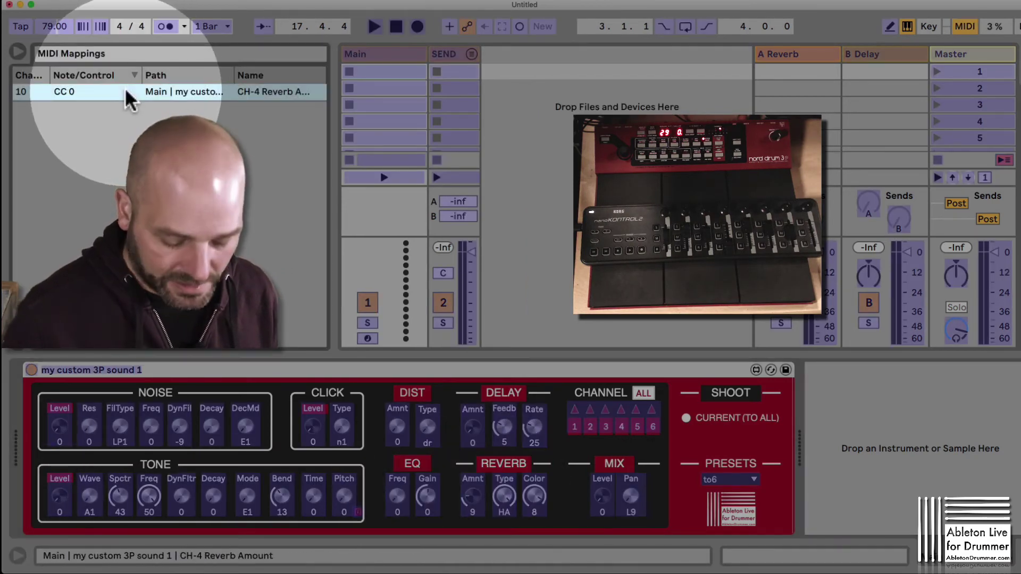
pyautogui.press('BackSpace')
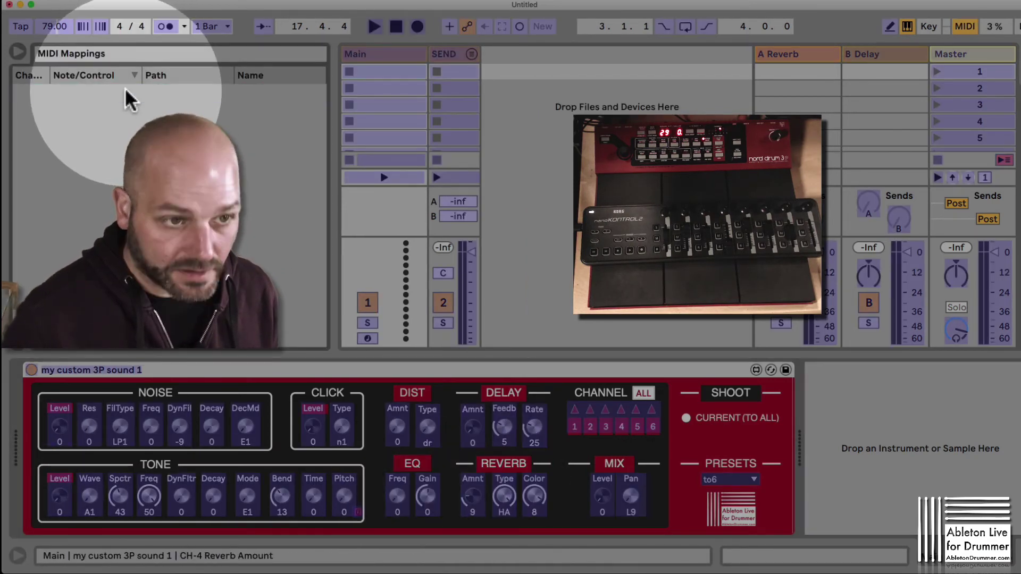
pyautogui.click(471, 497)
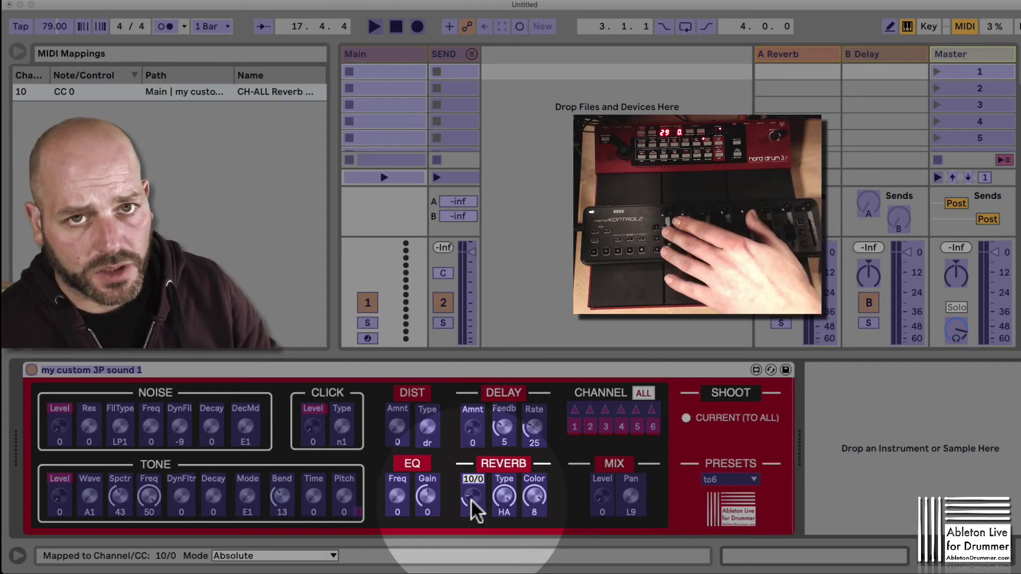
pyautogui.press('super+m')
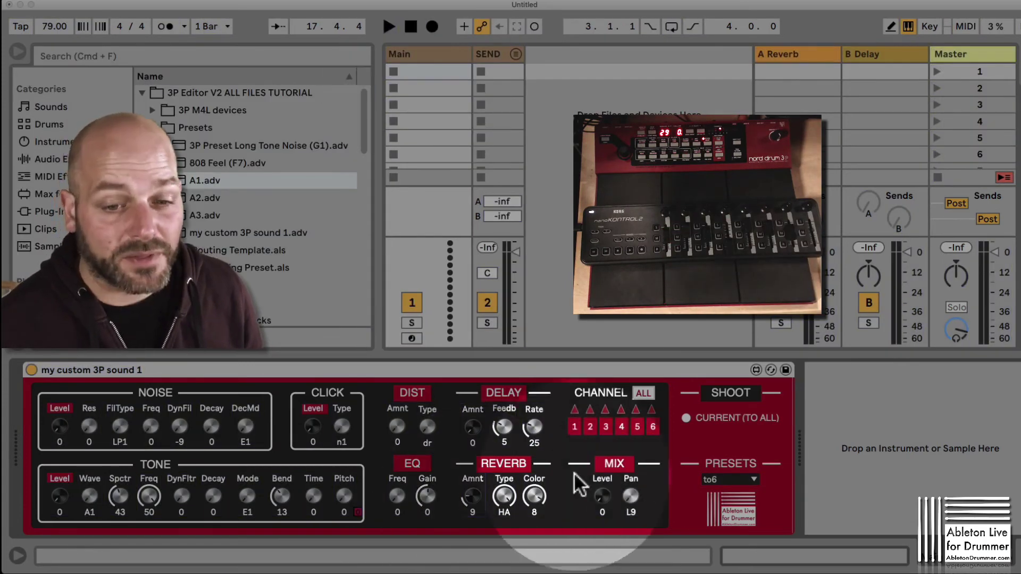
pyautogui.click(643, 393)
pyautogui.click(643, 393)
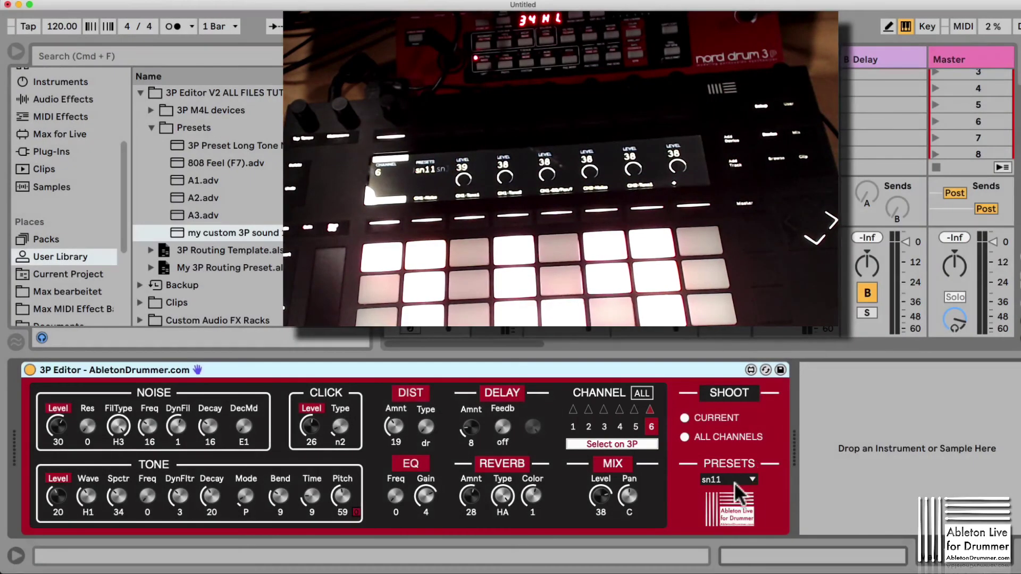
# Step: Browse the editor's list of drum sound presets without choosing one, and switch the editor to all channels
pyautogui.click(735, 480)
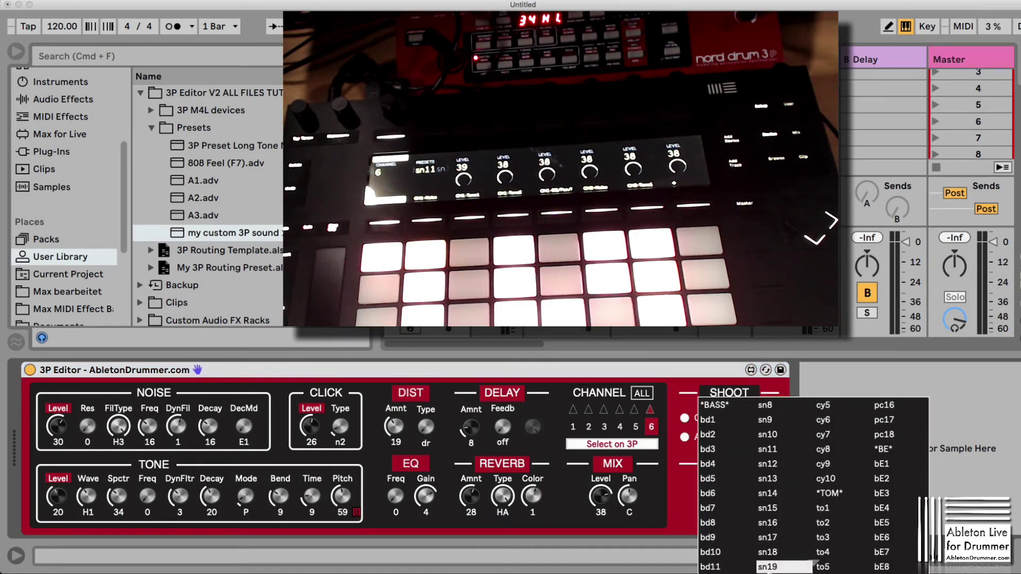
pyautogui.scroll(-6, 787, 532)
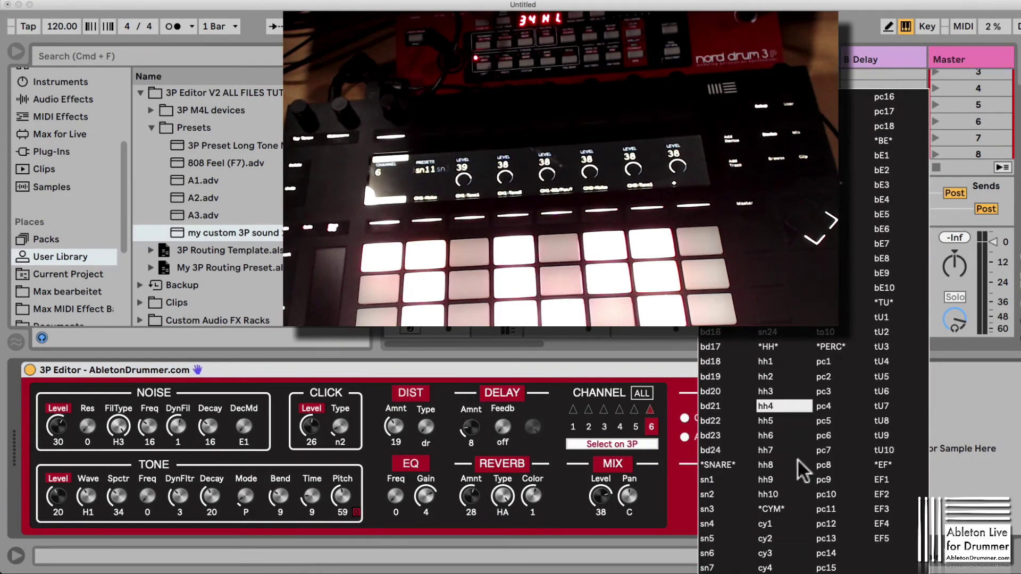
pyautogui.click(994, 479)
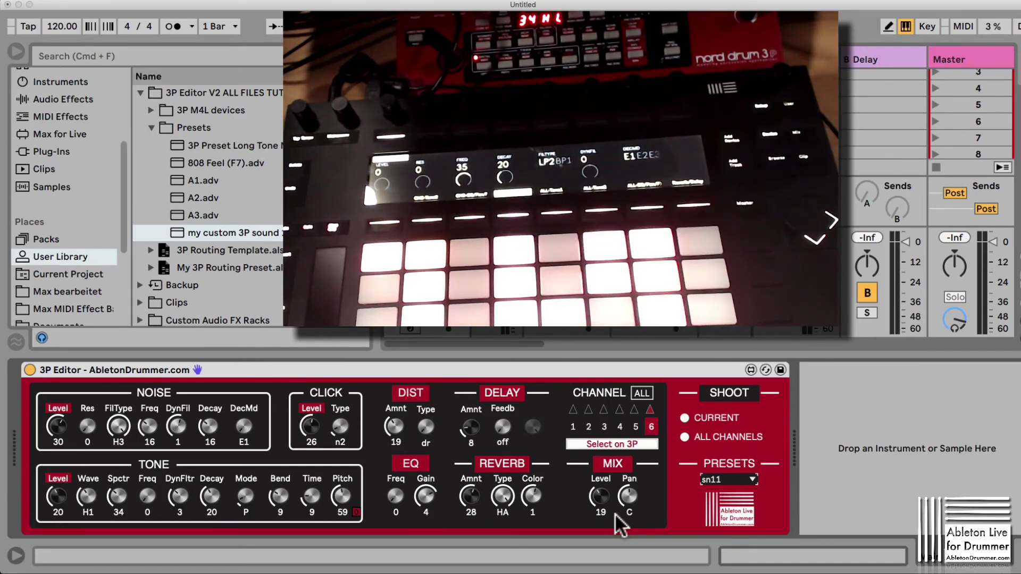
pyautogui.click(642, 394)
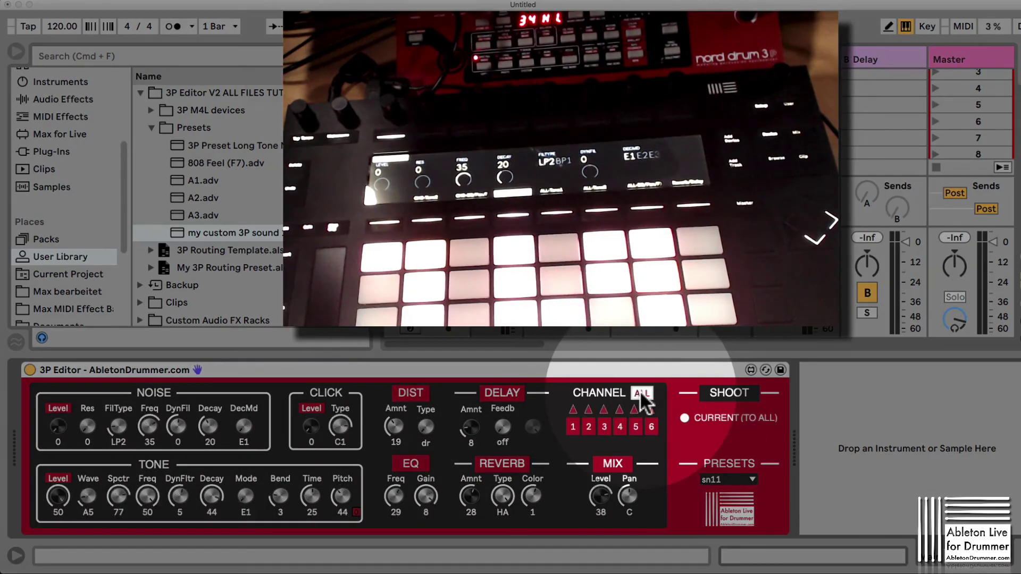
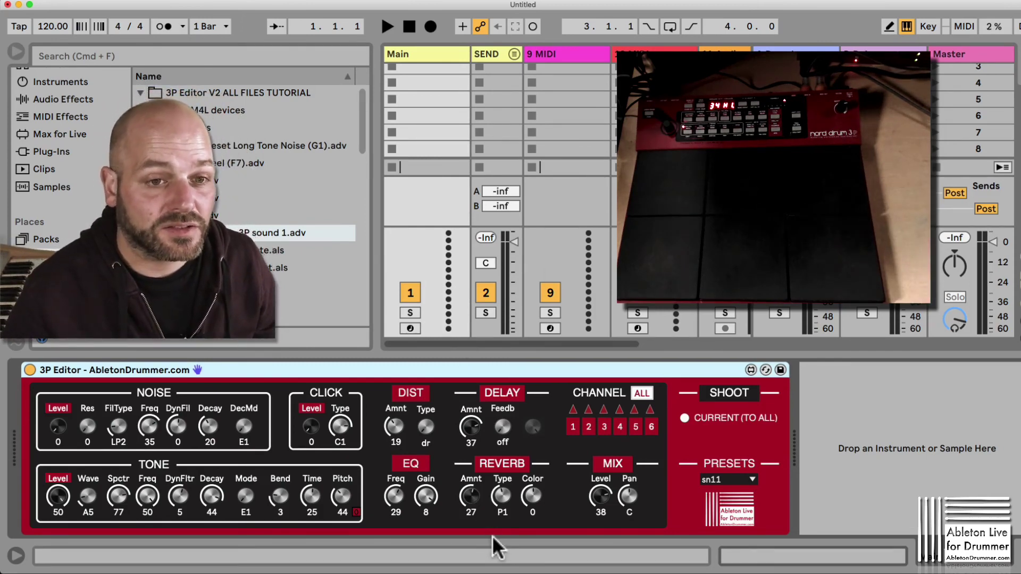
# Step: Hide the browser, show the track routing, and set the Main track's MIDI input to ESI MIDIMATE eX (Port 1) with monitoring In
pyautogui.click(15, 50)
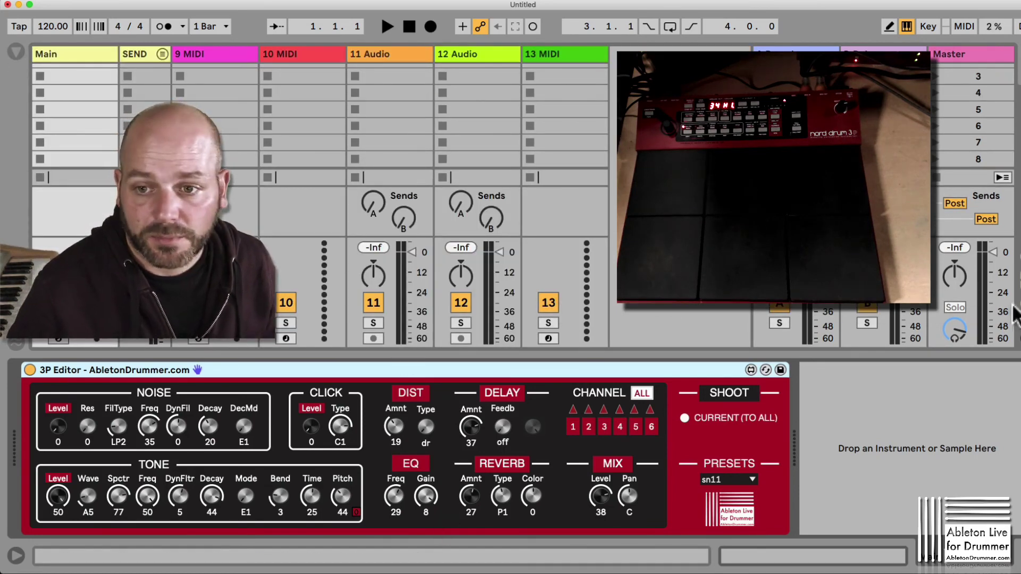
pyautogui.press('super+alt+i')
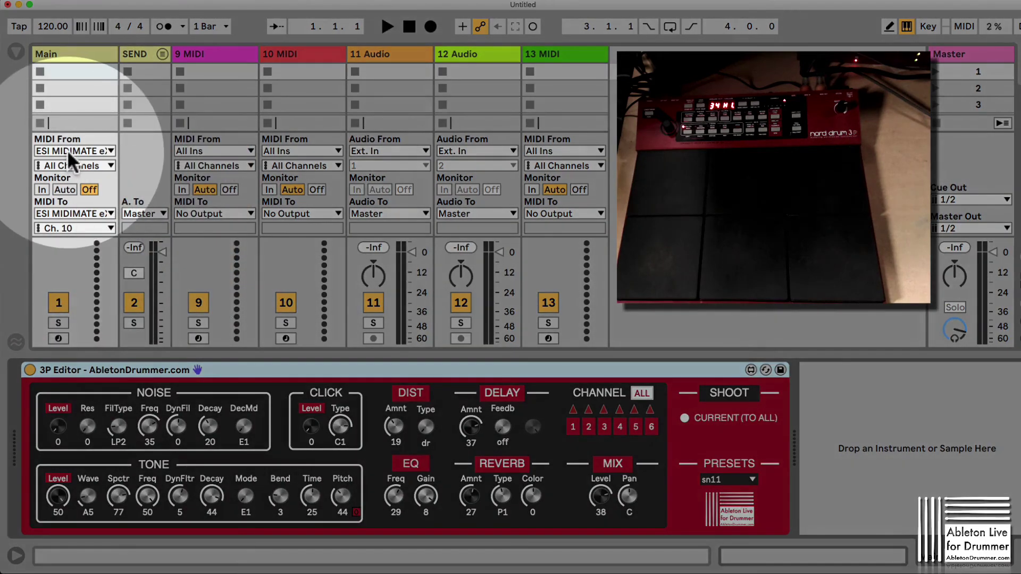
pyautogui.click(67, 151)
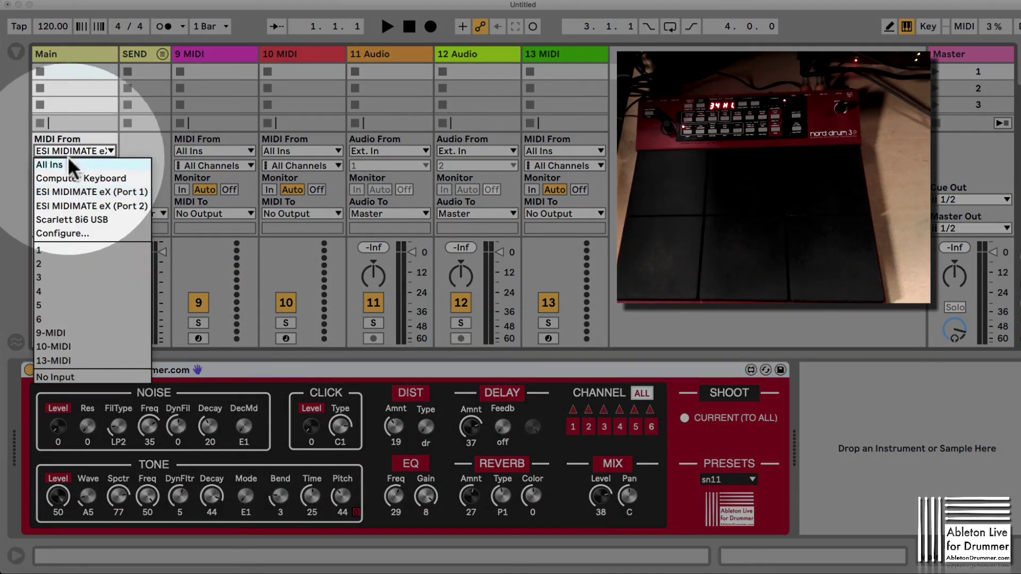
pyautogui.click(92, 193)
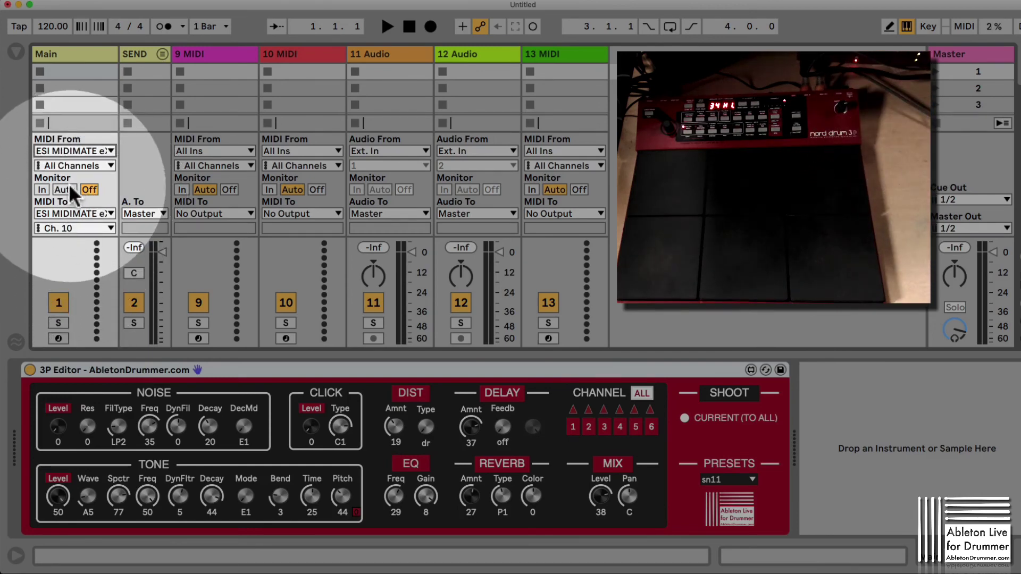
pyautogui.click(40, 189)
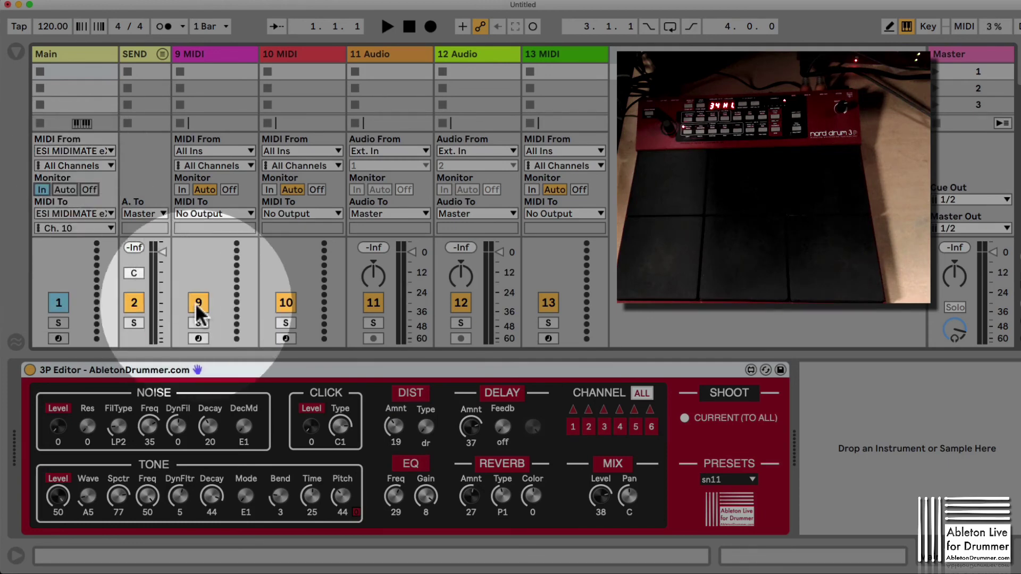
# Step: Leave all-channels mode in the editor and select channel 1
pyautogui.click(644, 393)
pyautogui.click(569, 424)
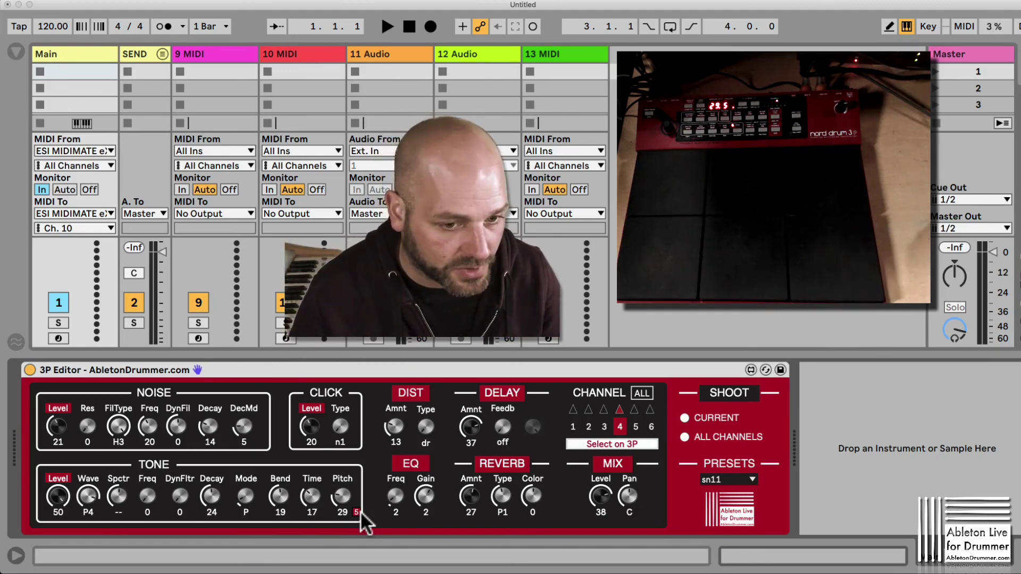
# Step: Deactivate the Main track and turn its monitoring Off, and set monitoring back to In
pyautogui.click(57, 303)
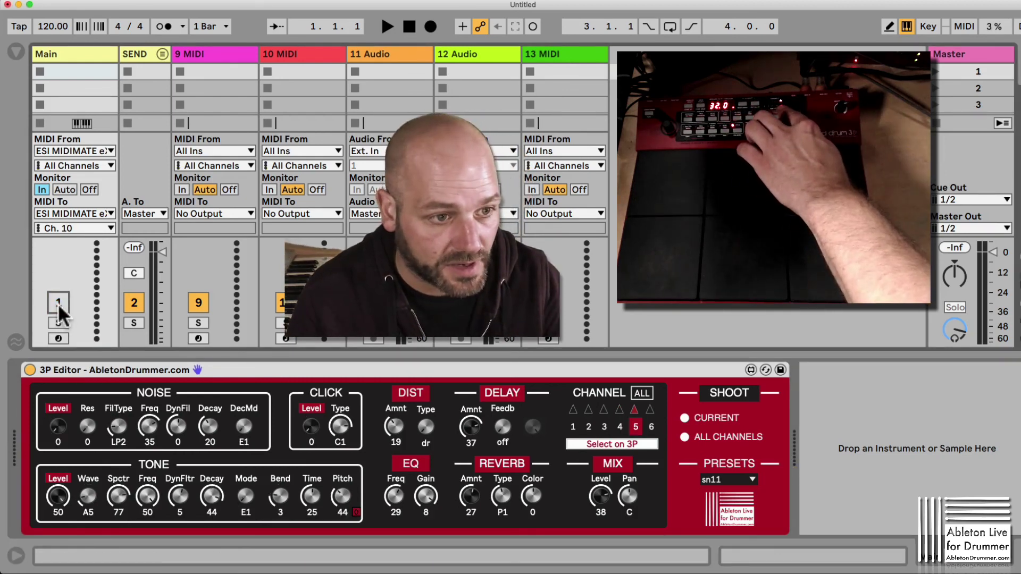
pyautogui.click(88, 189)
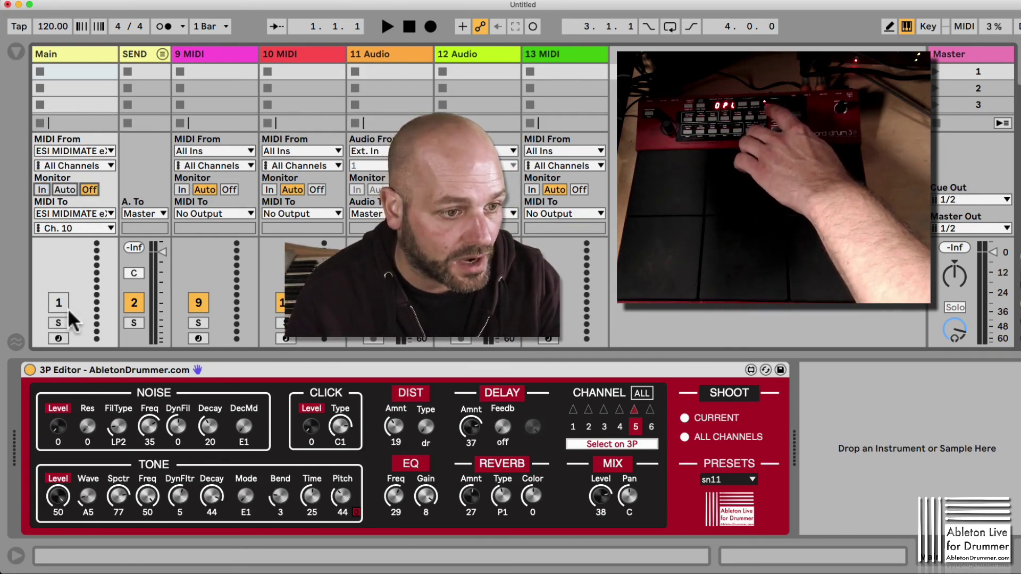
pyautogui.click(42, 190)
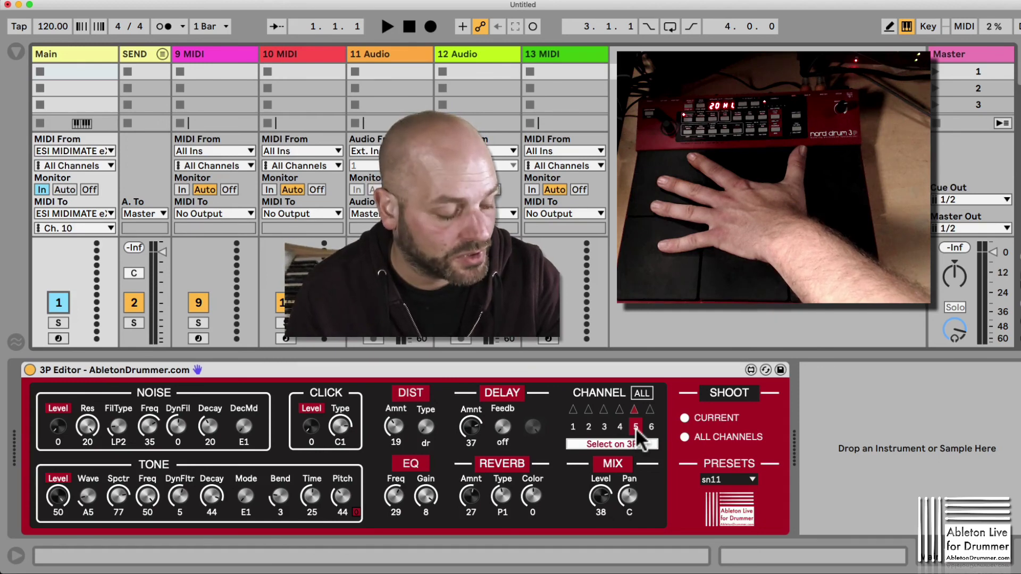
# Step: Switch the editor between channels 1 and 5 to compare their sound settings, and select the 3P Editor device
pyautogui.click(567, 422)
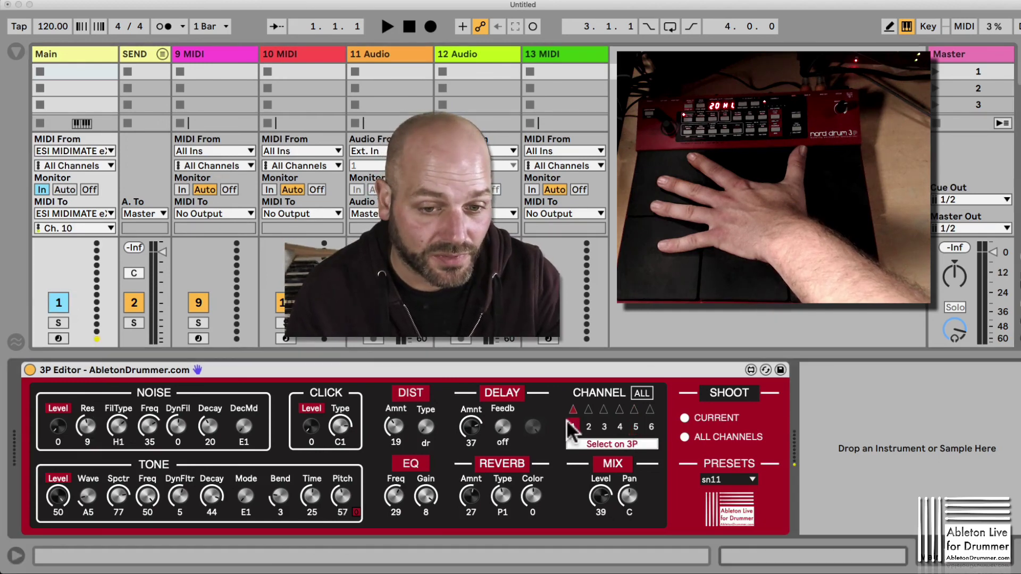
pyautogui.click(634, 427)
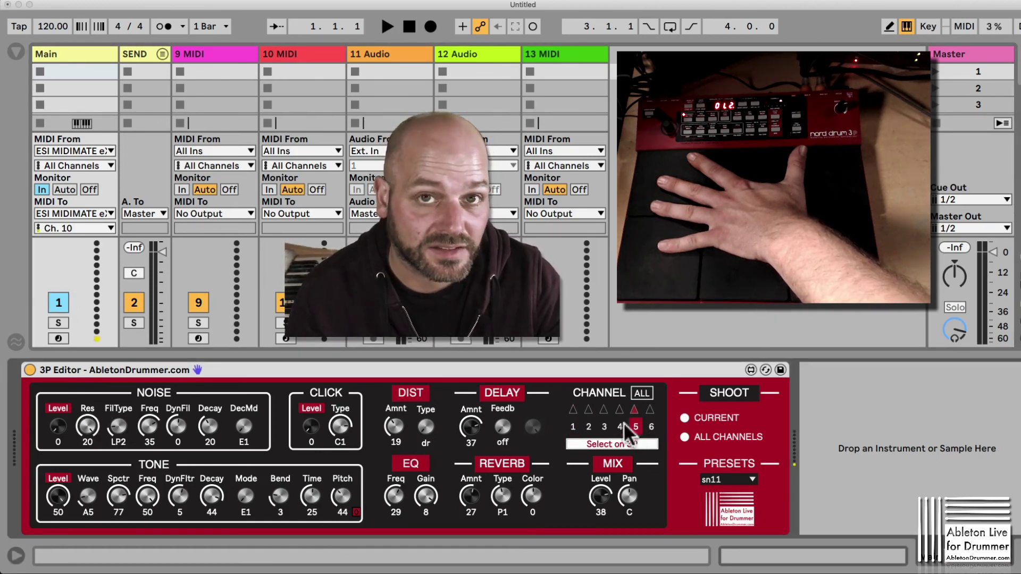
pyautogui.click(573, 425)
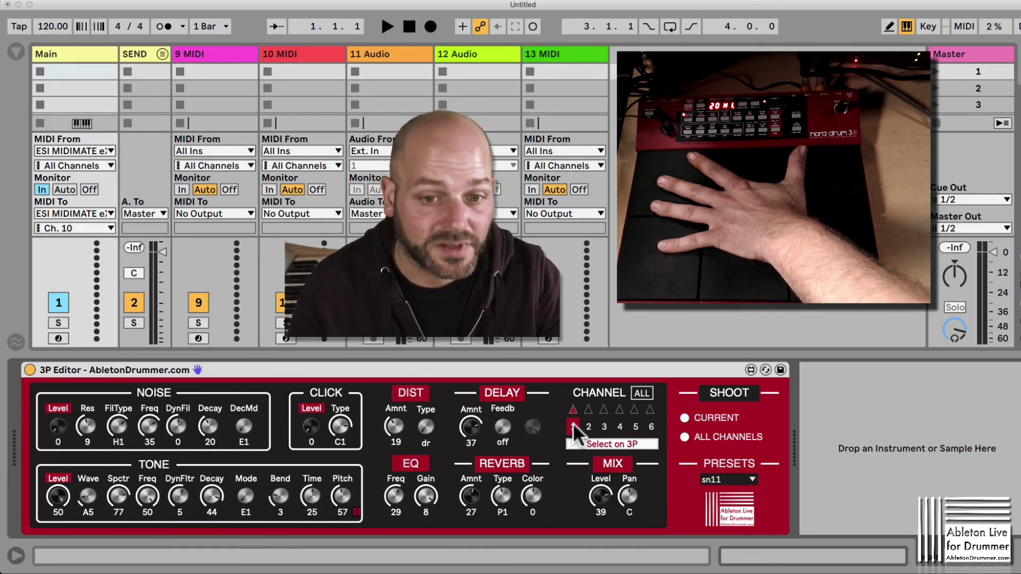
pyautogui.click(642, 395)
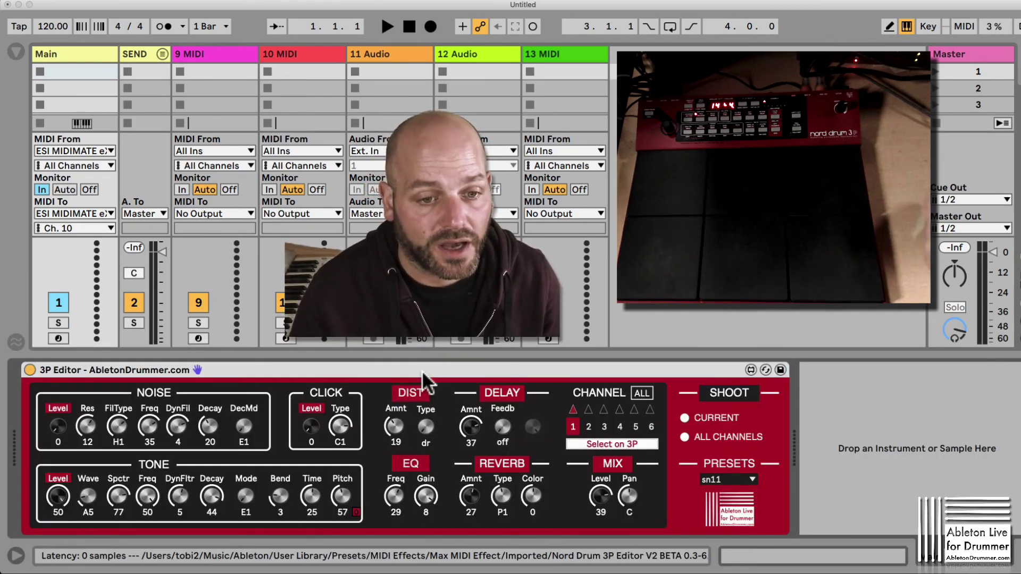
pyautogui.click(423, 371)
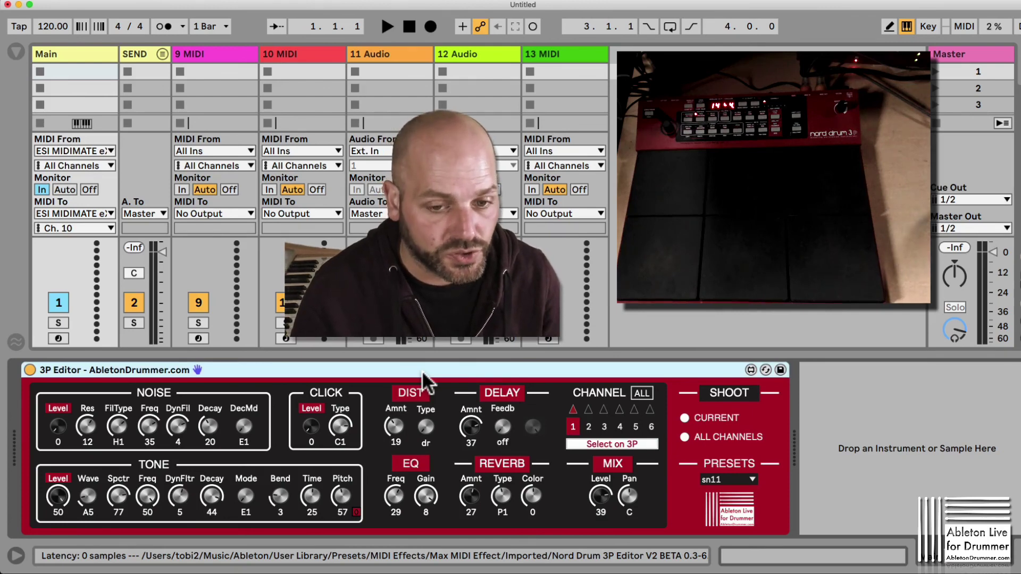